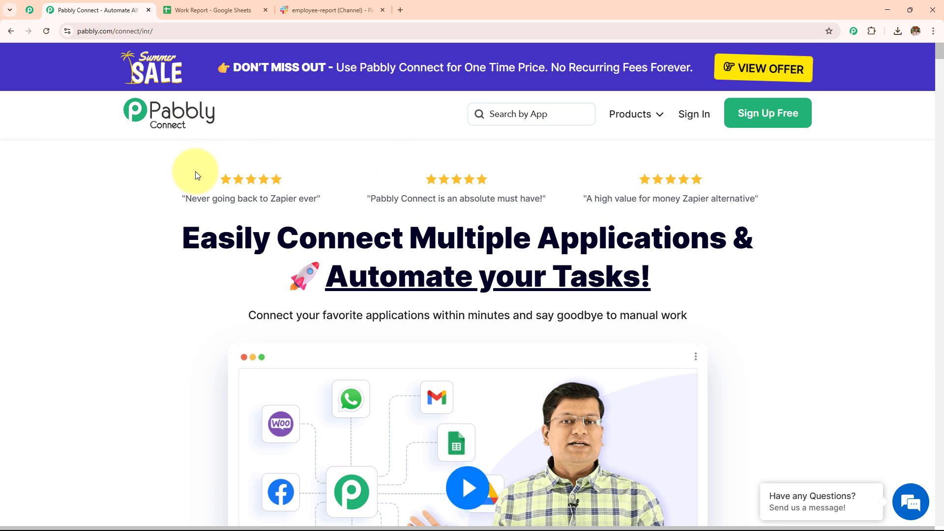
Sign in to the Pabbly account and open Pabbly Connect from the list of all Pabbly apps
click(147, 31)
drag(153, 31, 142, 31)
key(ctrl+a)
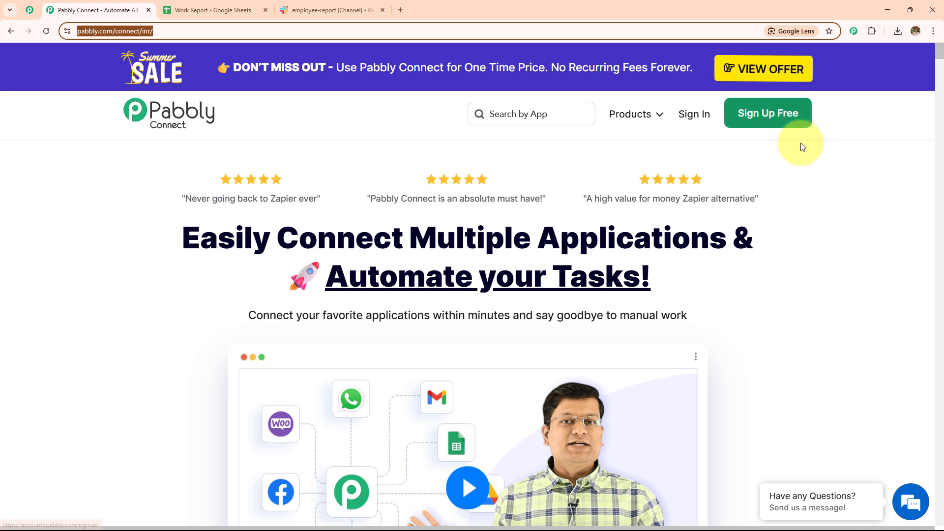
click(707, 123)
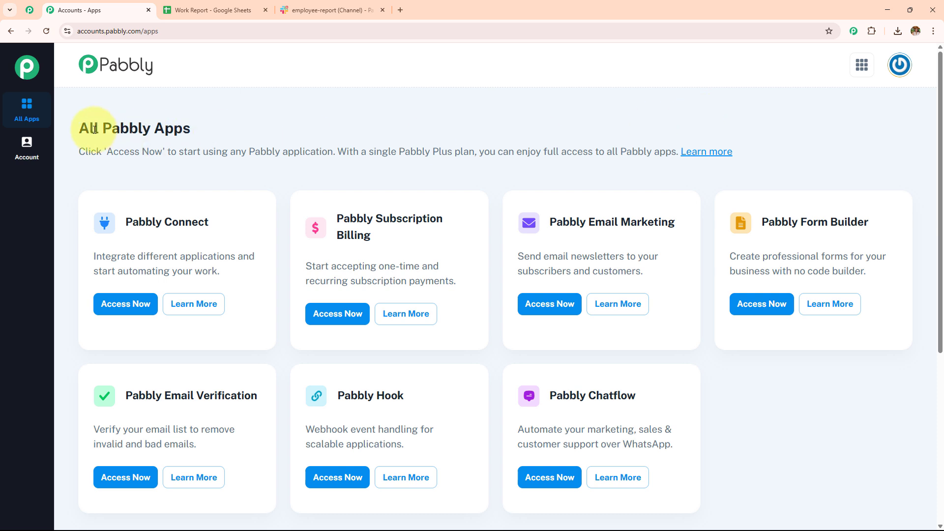
drag(80, 130, 278, 137)
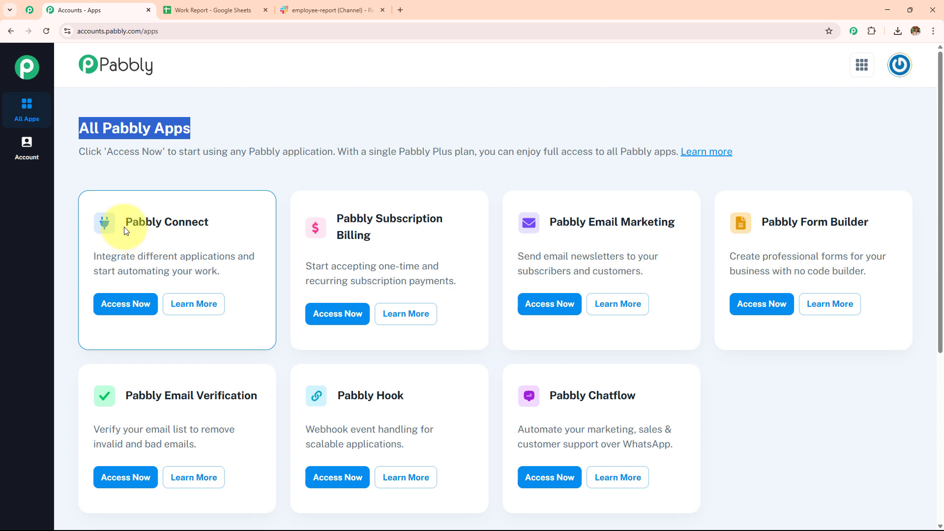
drag(125, 223, 198, 222)
click(123, 305)
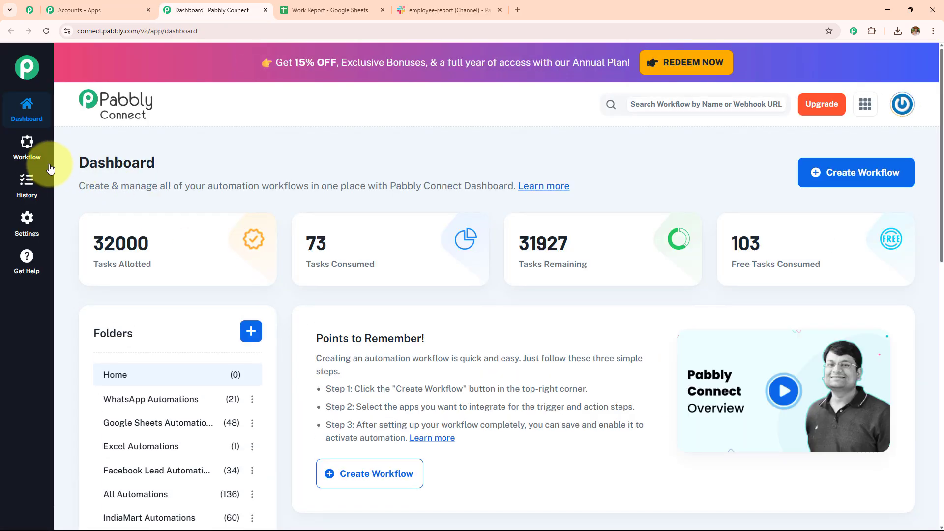
Look over the dashboard's folder list and the form for creating a folder, then close the form without creating one
drag(78, 169, 334, 170)
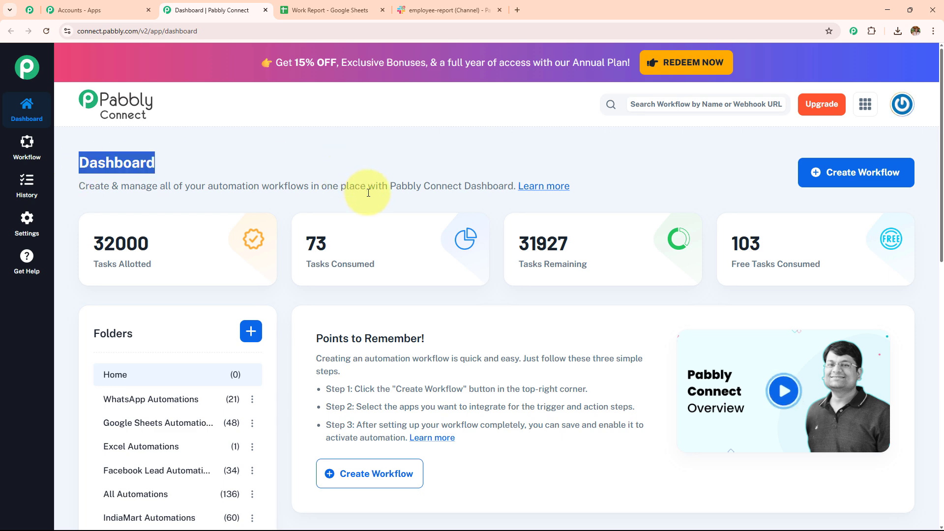
scroll(410, 312, down, 5)
scroll(411, 320, down, 3)
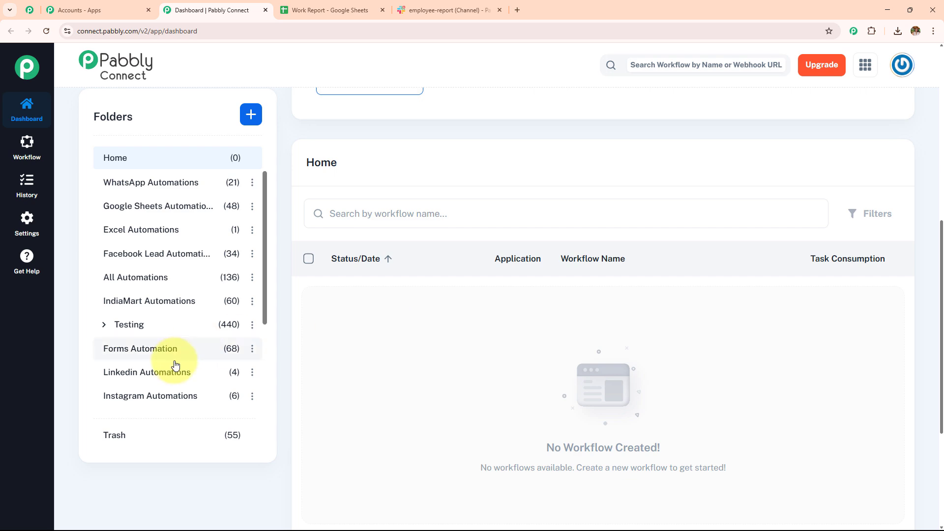
scroll(175, 364, up, 3)
scroll(175, 364, up, 4)
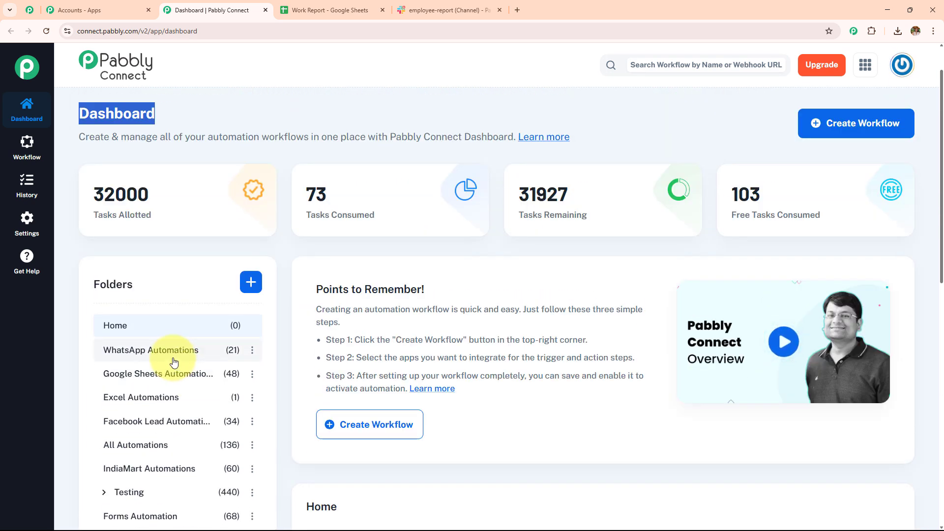
click(252, 287)
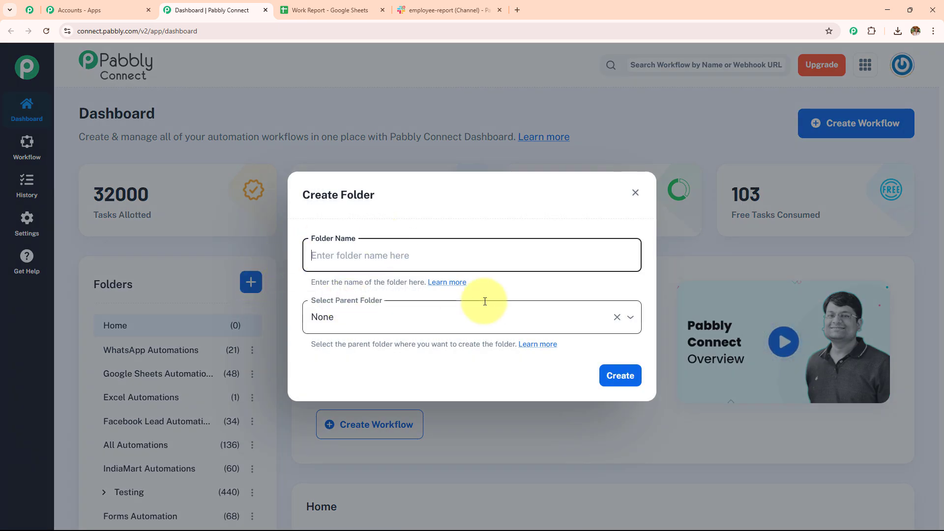
click(636, 195)
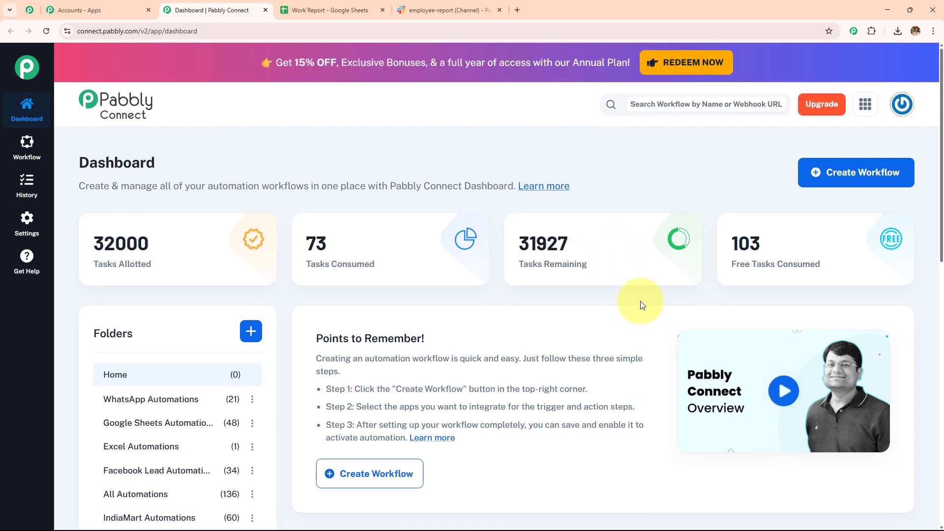
Start a new workflow and name it "Automatically Create Daily Task Reports Using AI Agent"
click(873, 183)
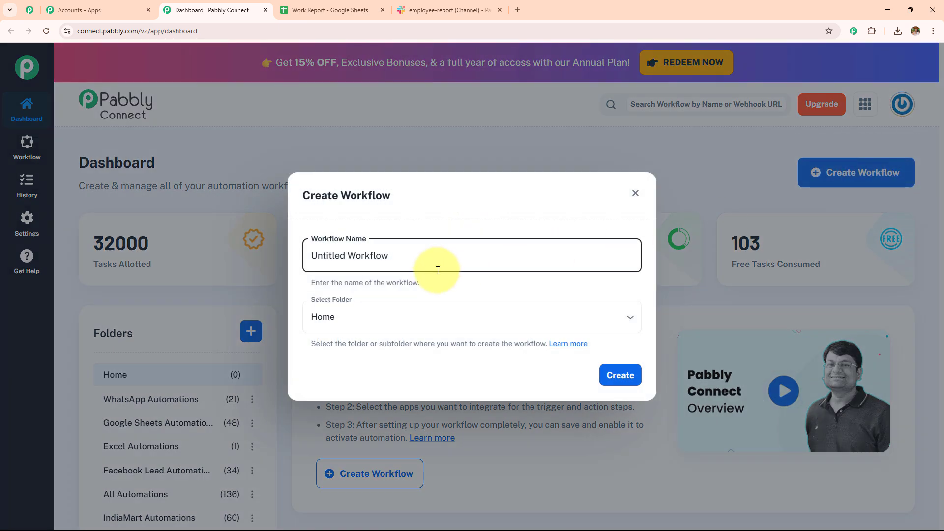
drag(392, 254, 225, 259)
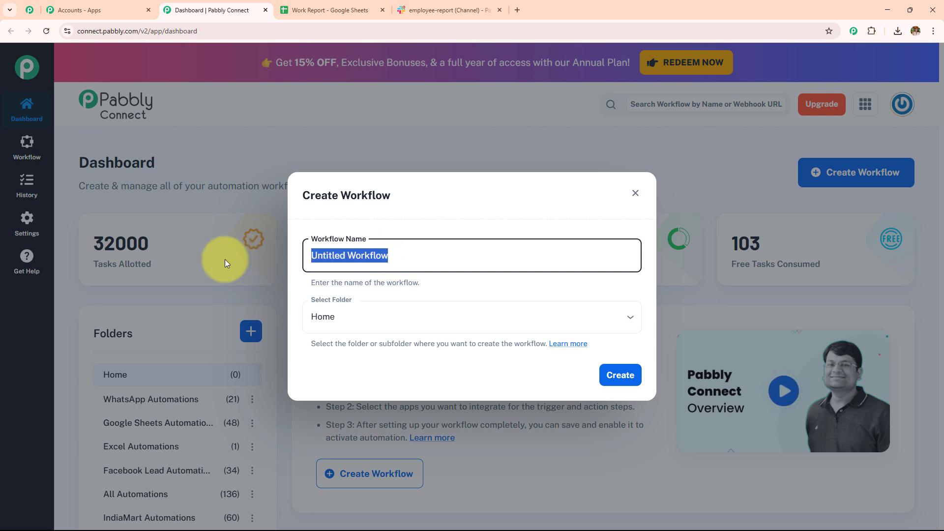
key(BackSpace)
click(385, 316)
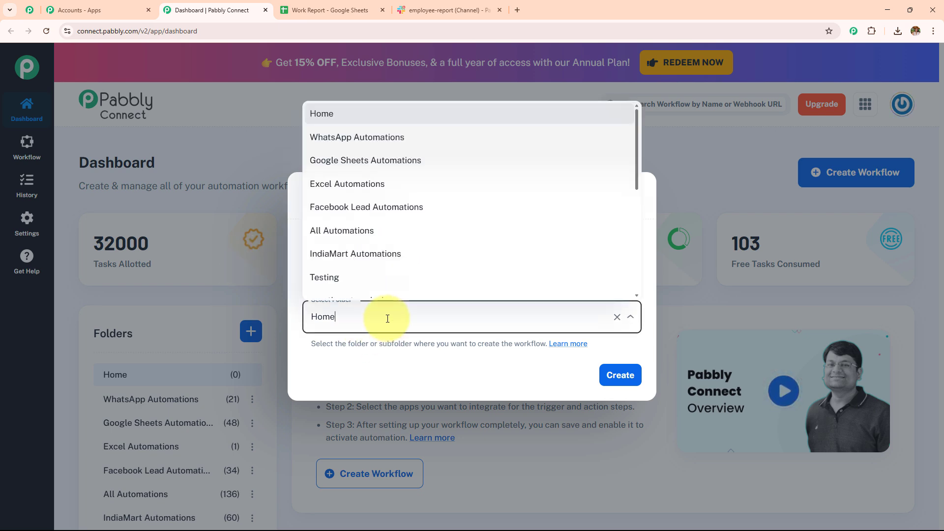
scroll(415, 238, down, 5)
click(409, 311)
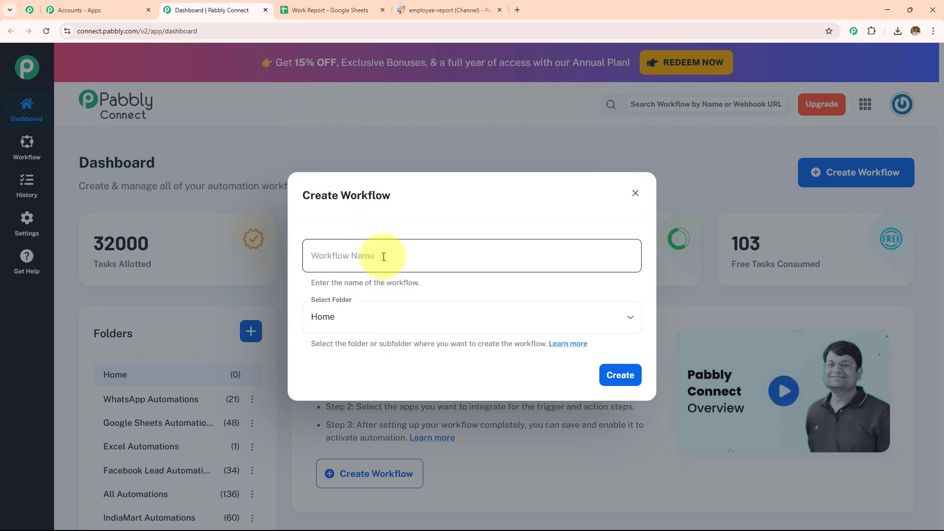
click(339, 255)
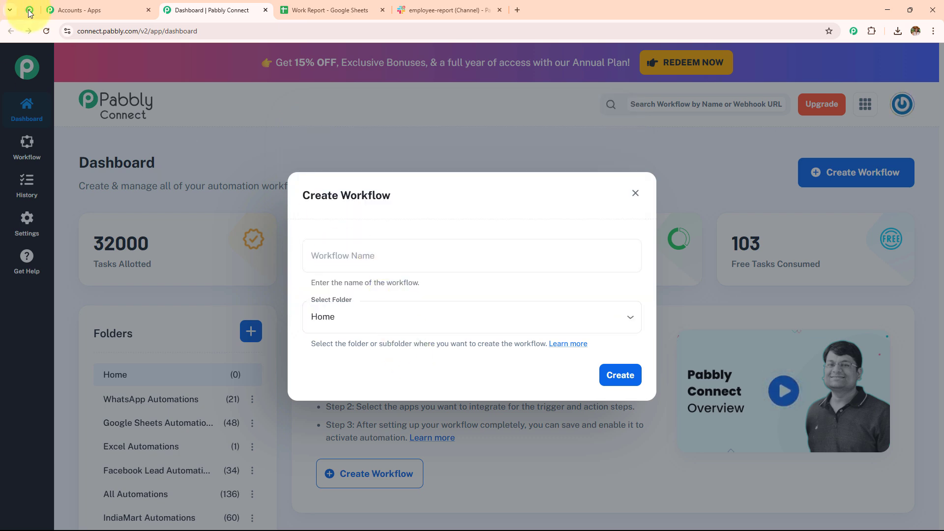
text(Automatically Create Daily Task Reports Using AI Agent)
drag(553, 255, 281, 262)
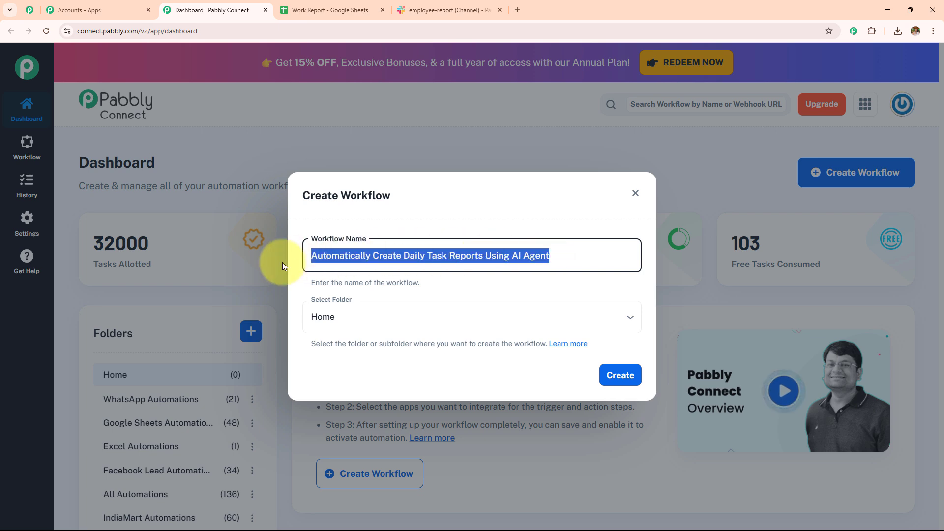
Assign the new workflow to the AI Agent folder and create it
click(365, 310)
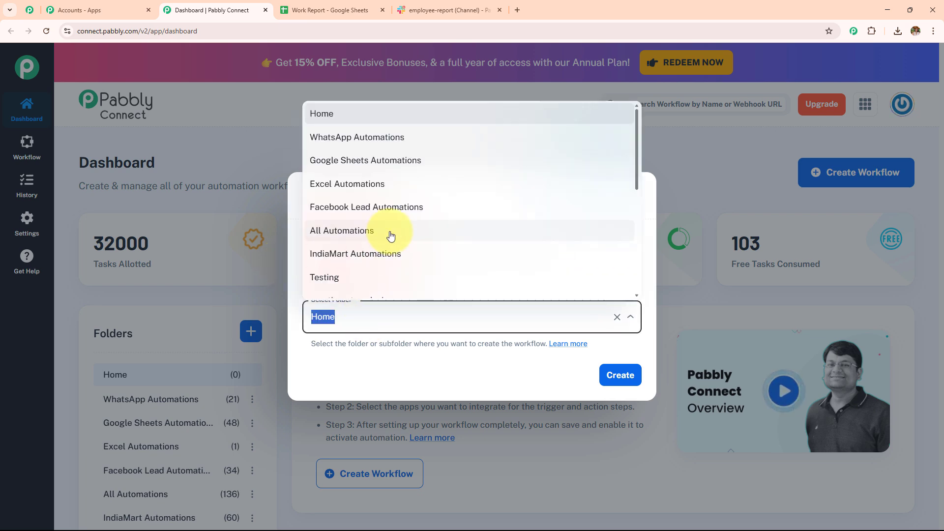
scroll(391, 237, down, 5)
scroll(391, 236, up, 5)
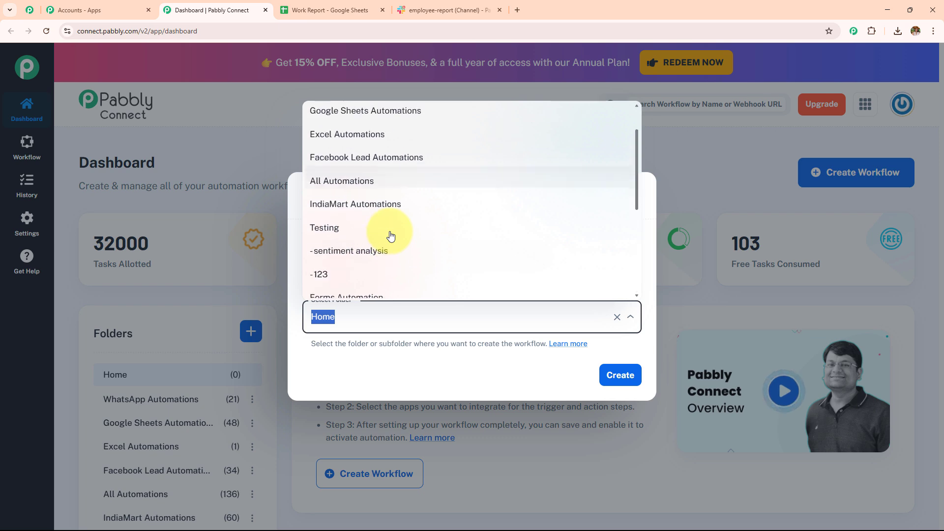
scroll(391, 235, down, 5)
click(390, 240)
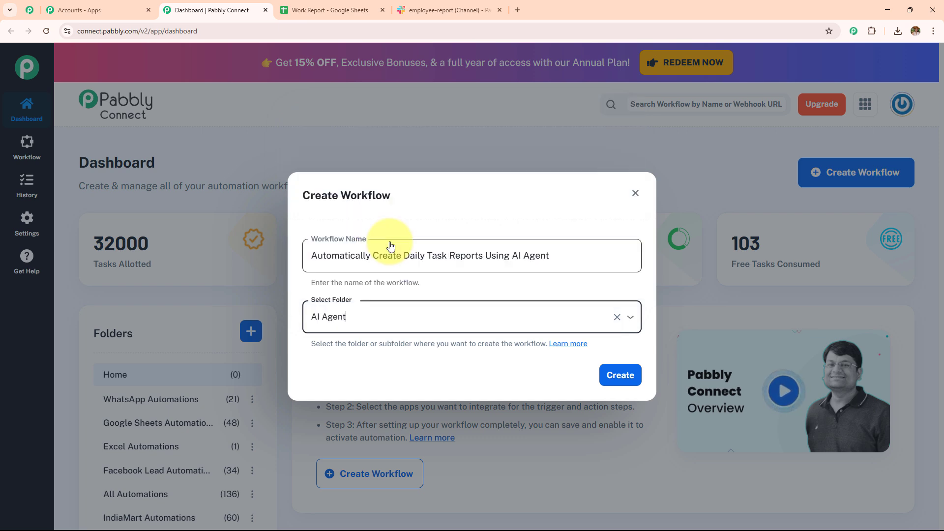
click(628, 374)
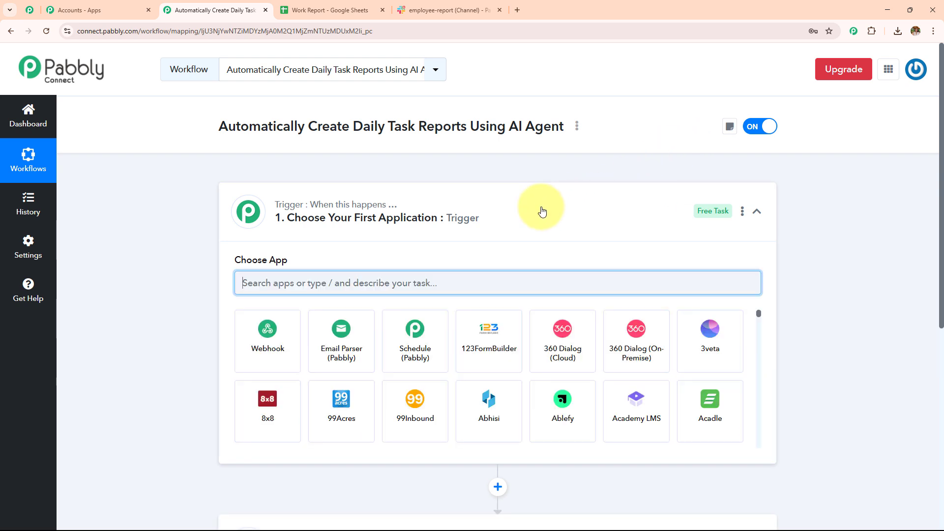
Review the workflow's empty trigger and action, the employee-report channel in Slack and the Work Report spreadsheet's columns in Google Sheets
click(541, 211)
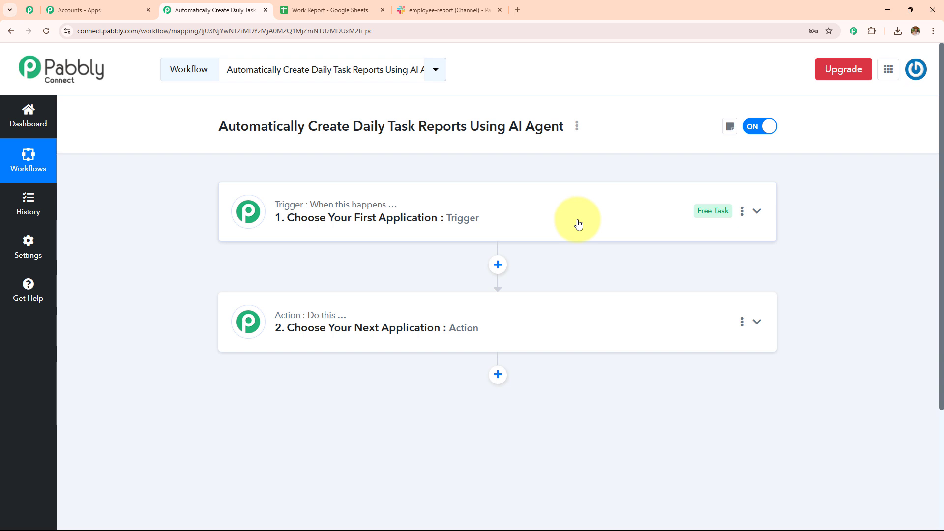
drag(506, 127, 592, 127)
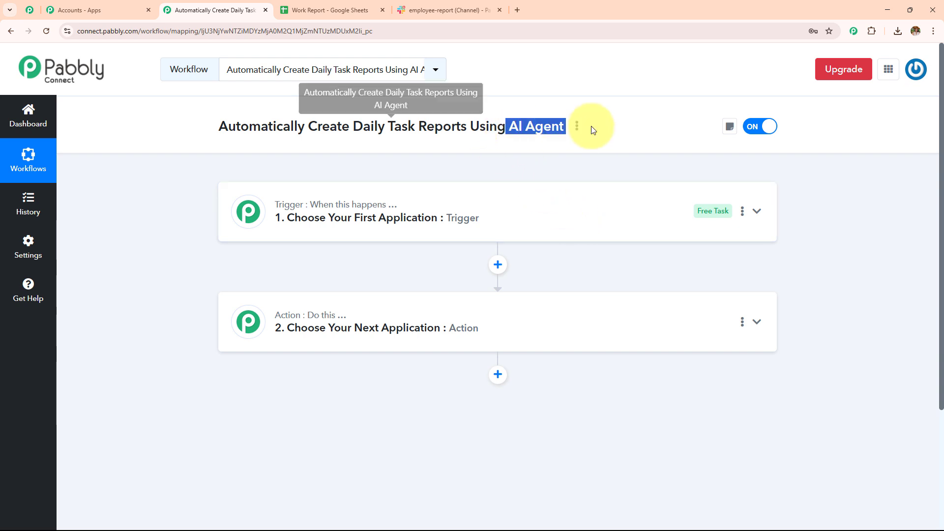
click(450, 10)
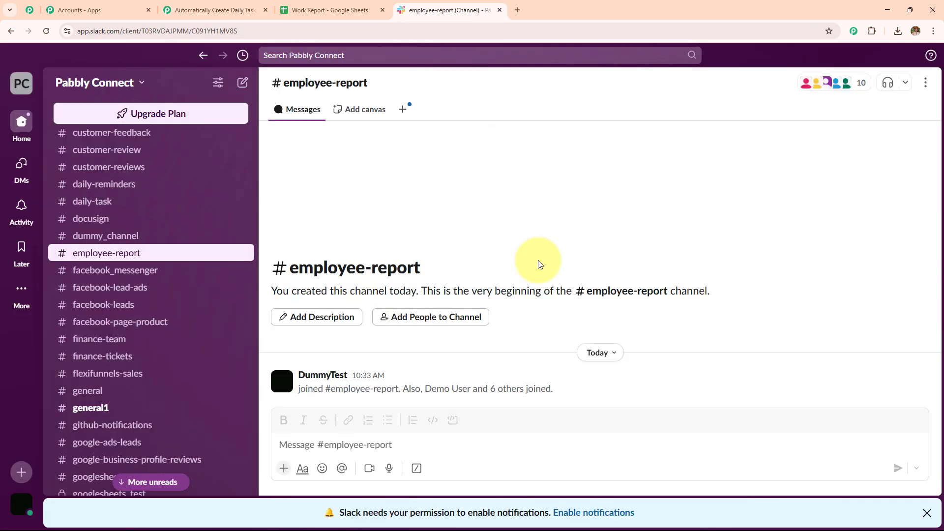
click(184, 11)
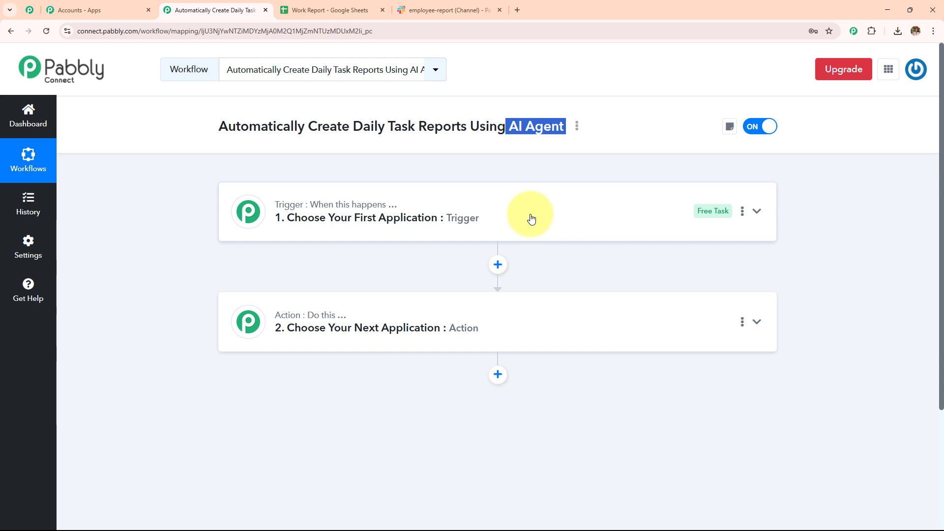
key(ctrl+Tab)
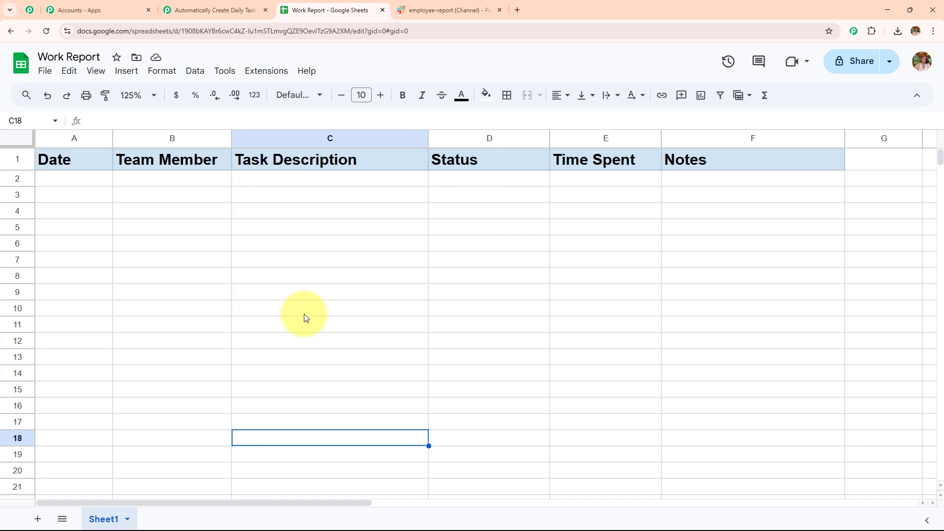
click(212, 8)
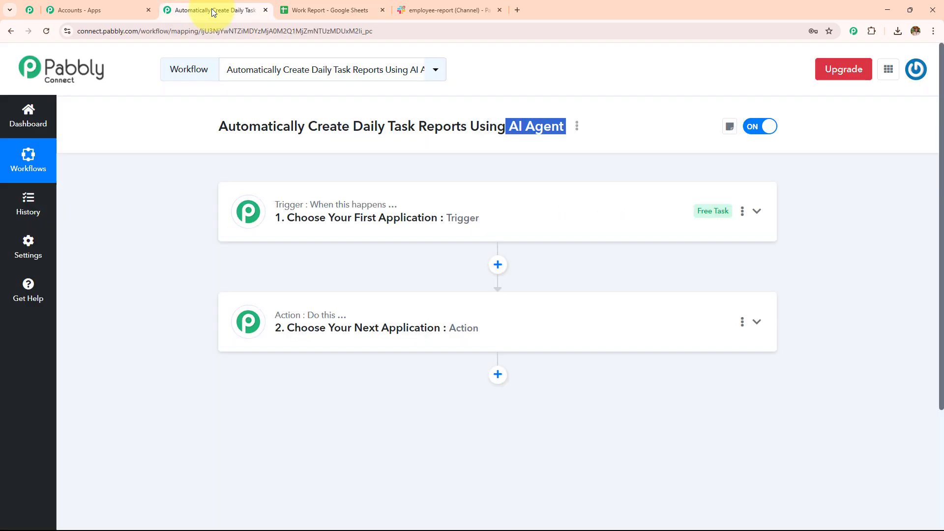
click(457, 9)
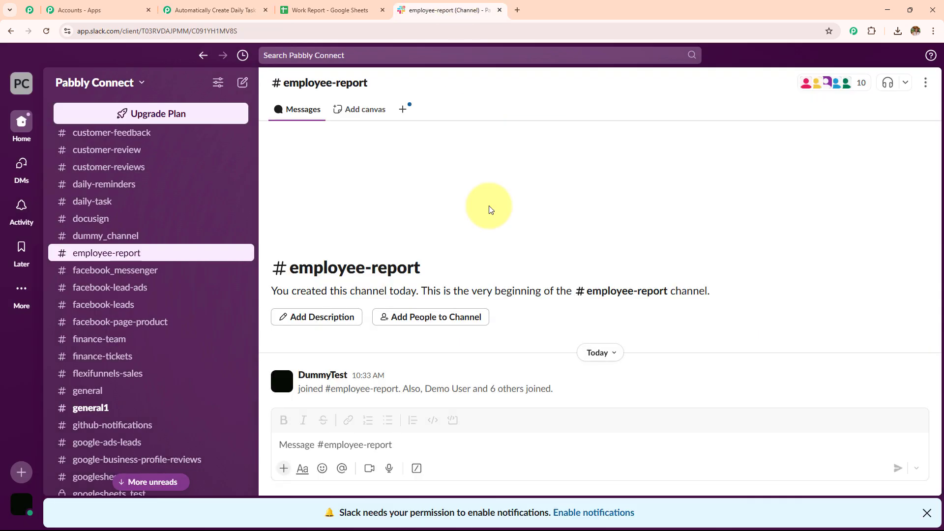
click(189, 9)
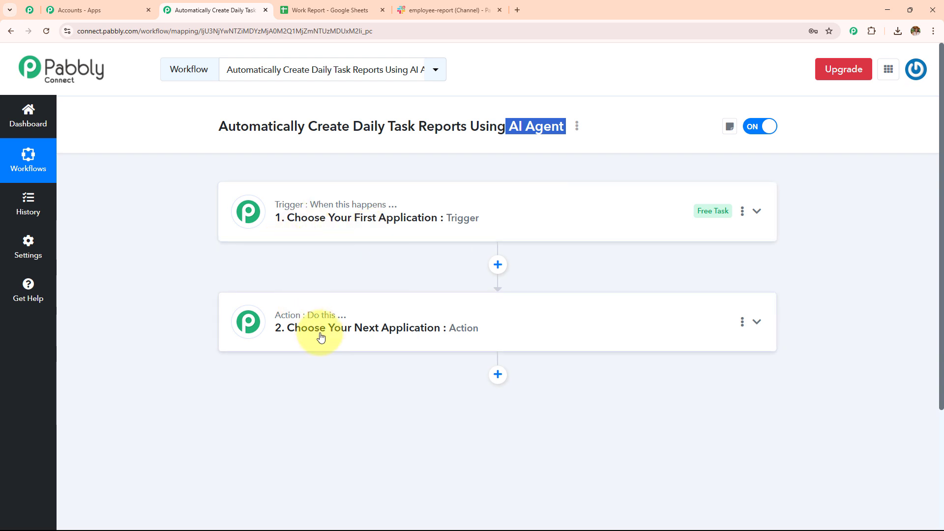
click(317, 10)
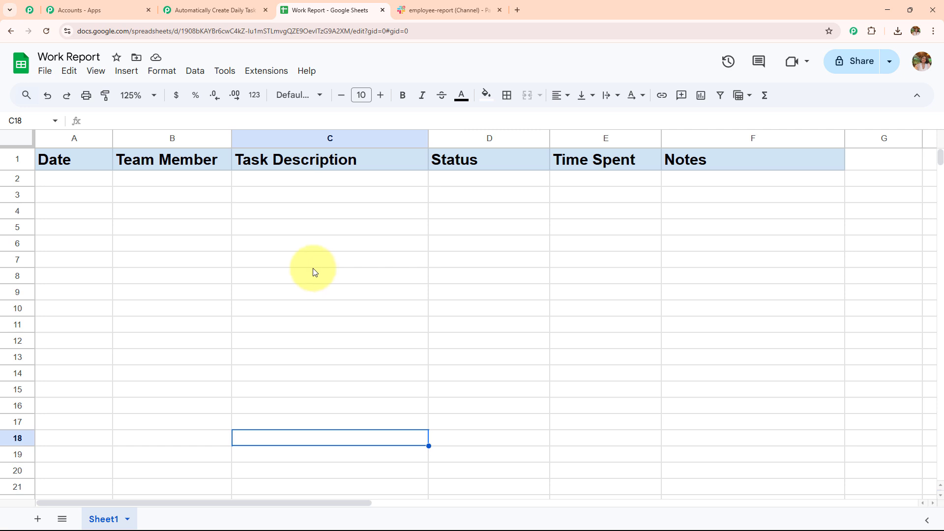
click(231, 10)
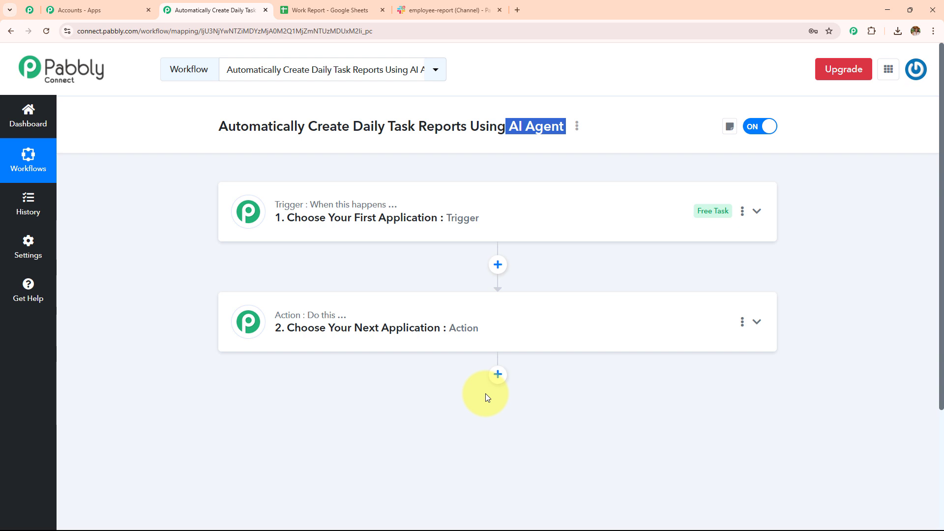
Set the workflow's trigger app to Schedule (Pabbly) with the Schedule Workflow trigger event
click(471, 216)
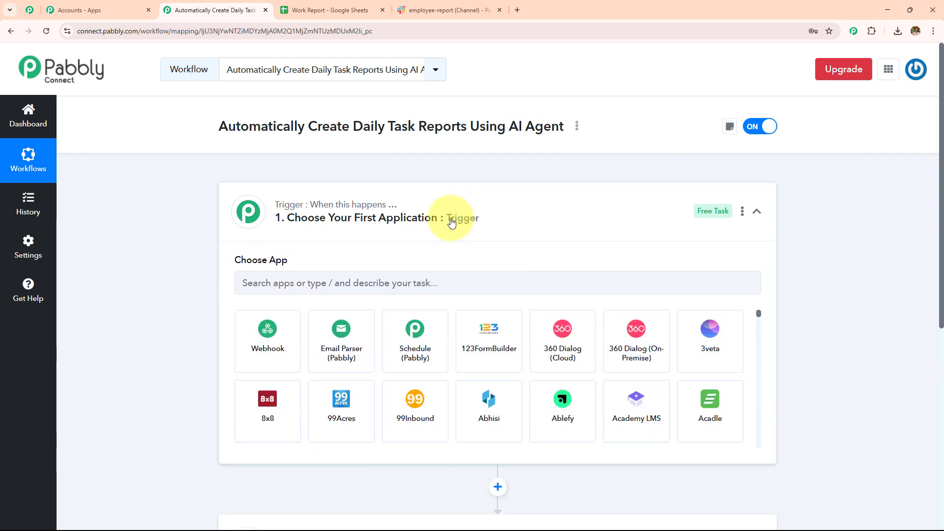
click(344, 283)
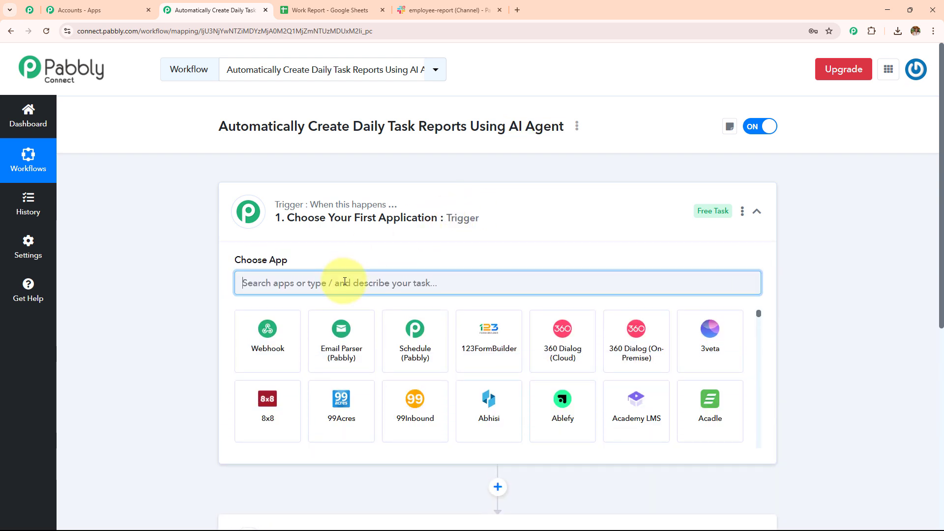
text(Sched)
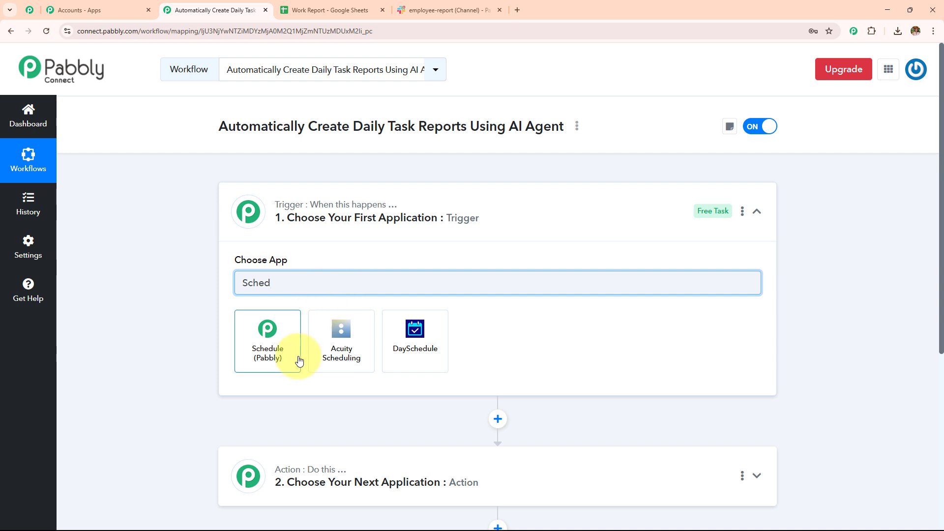
click(299, 362)
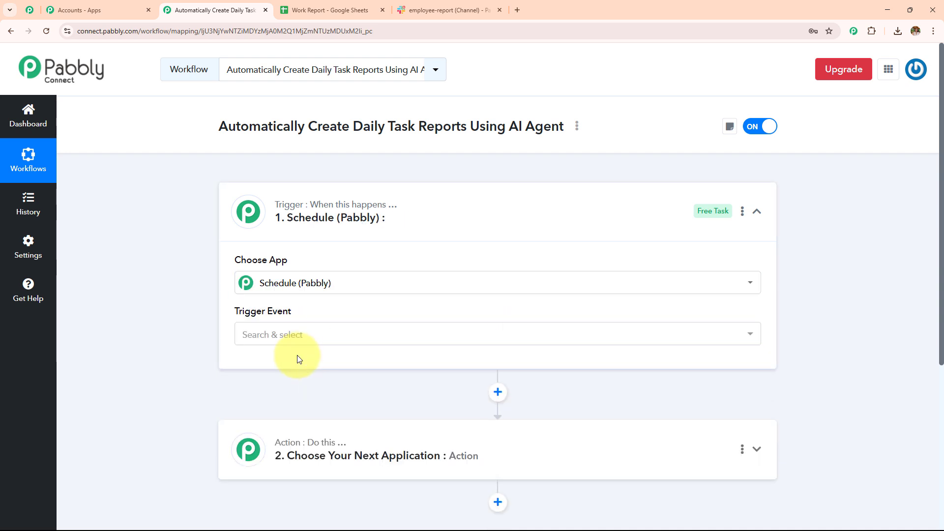
click(301, 341)
click(307, 393)
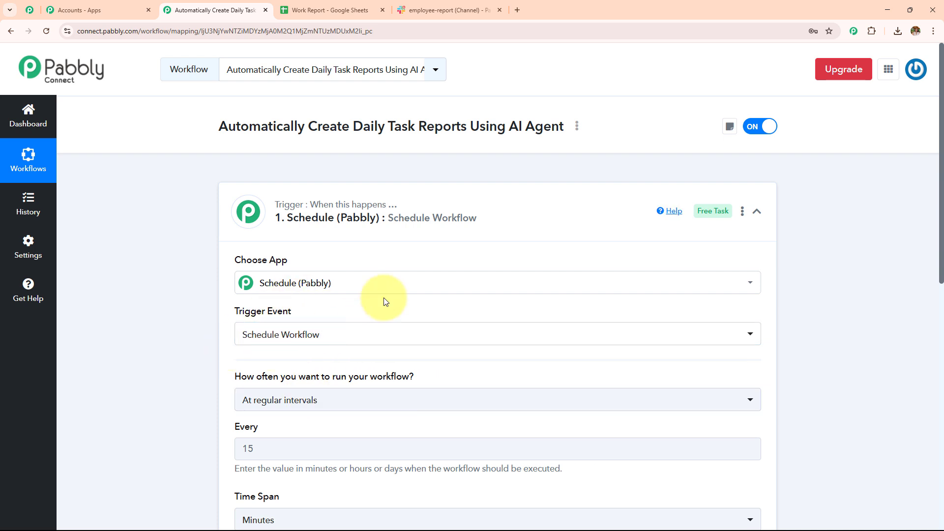
Schedule the workflow to run every day at 18:00 and save the trigger
scroll(386, 301, down, 3)
click(311, 253)
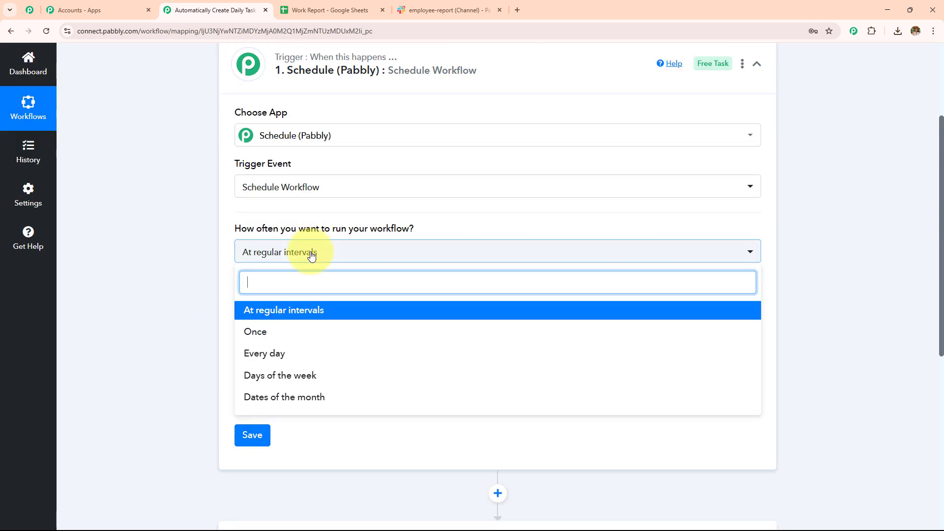
click(306, 354)
click(282, 301)
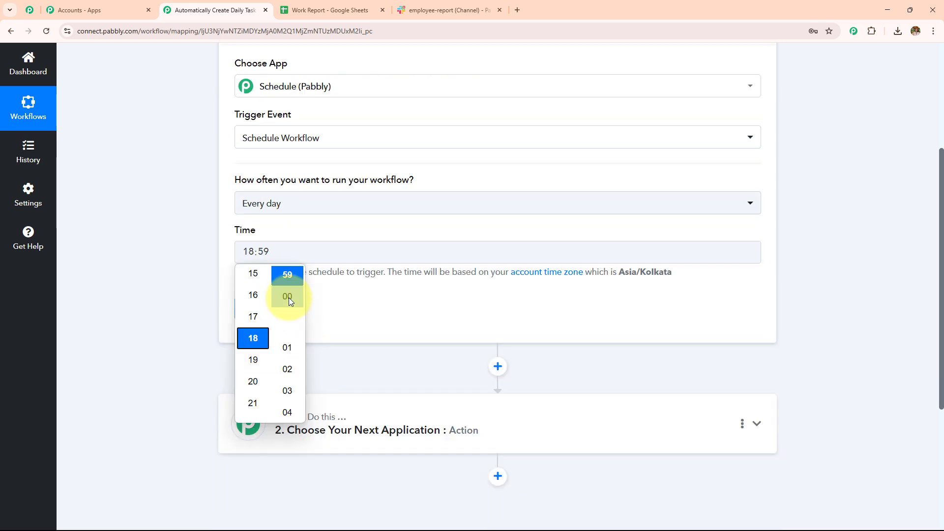
click(288, 297)
click(337, 333)
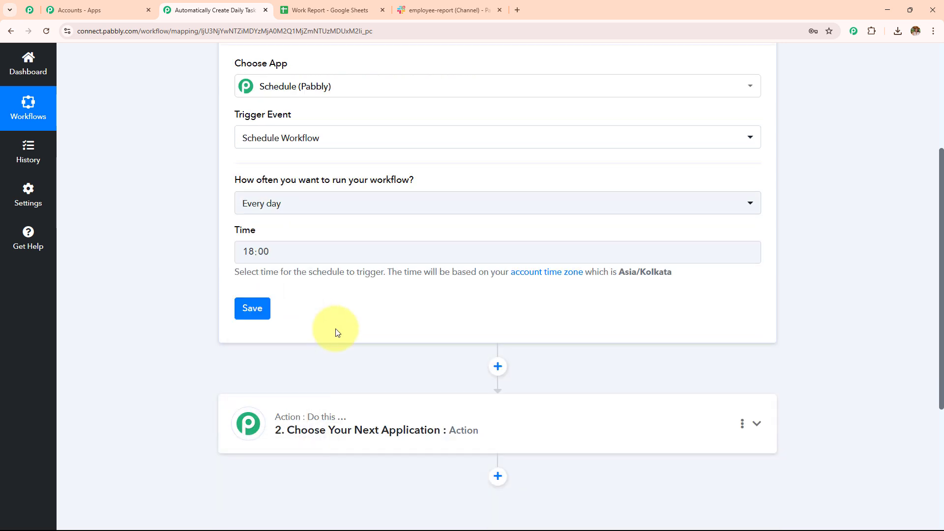
click(244, 315)
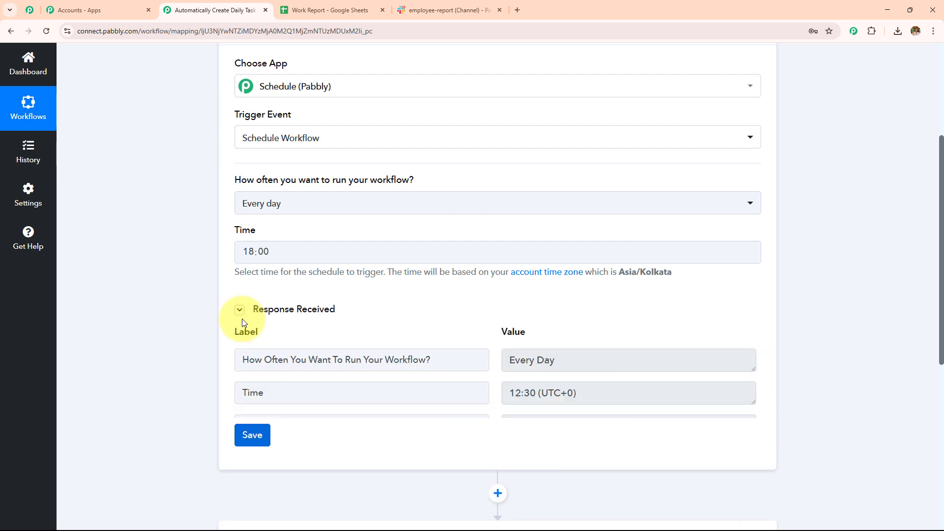
Review the frequency, time and local time in the schedule trigger's response, and collapse the trigger
scroll(464, 262, down, 2)
drag(432, 261, 275, 282)
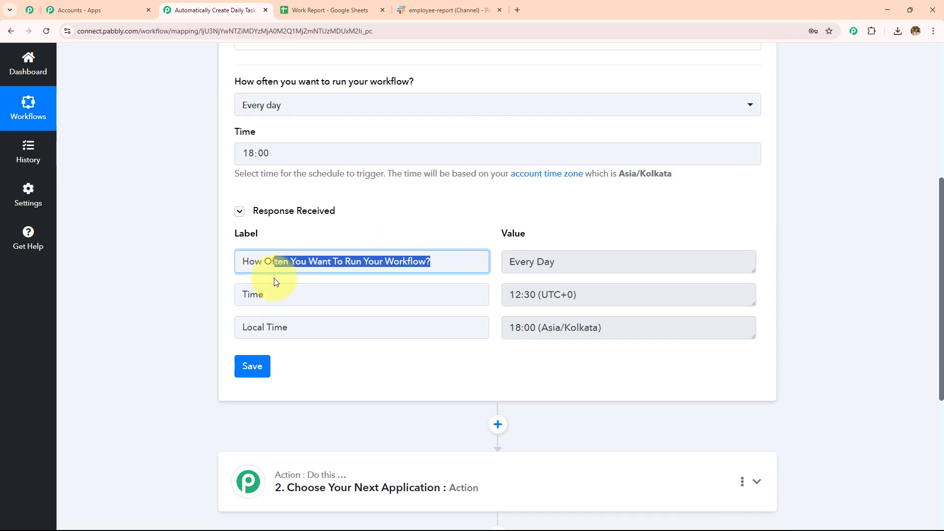
drag(554, 261, 200, 304)
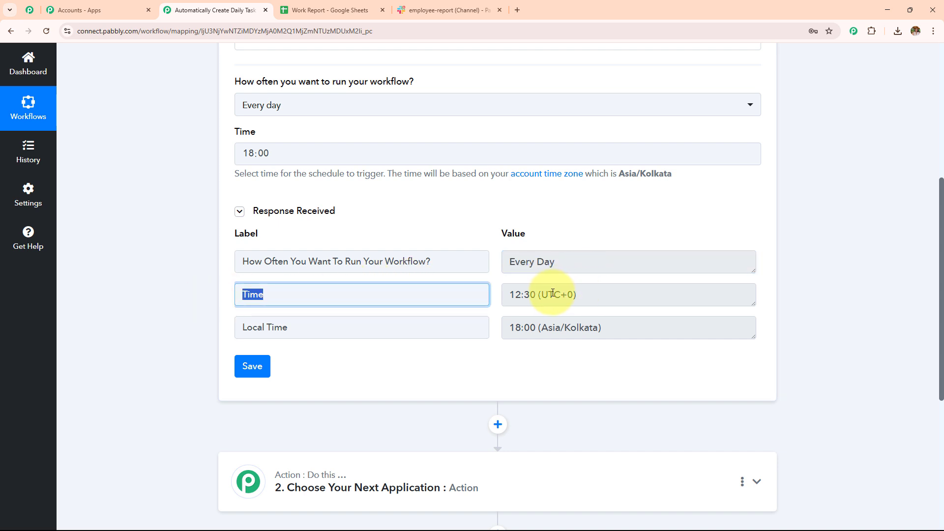
drag(585, 293, 217, 331)
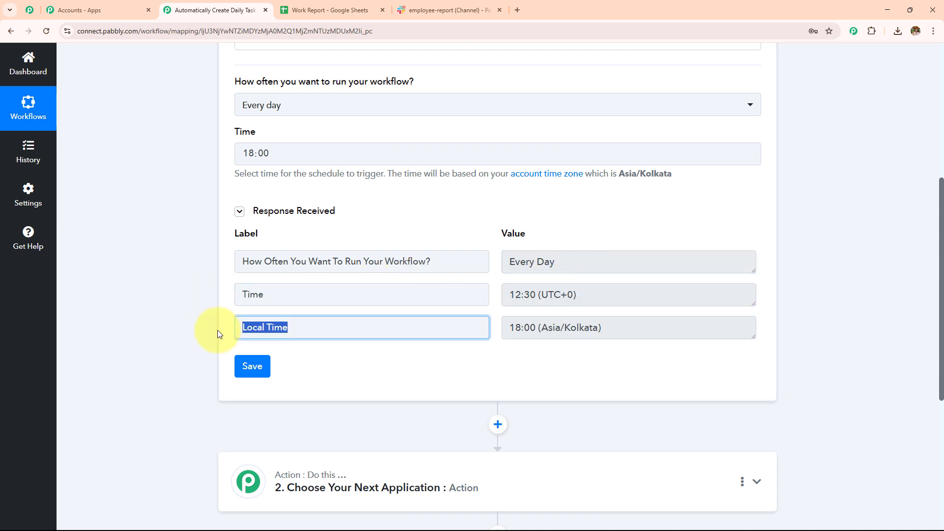
drag(609, 328, 408, 347)
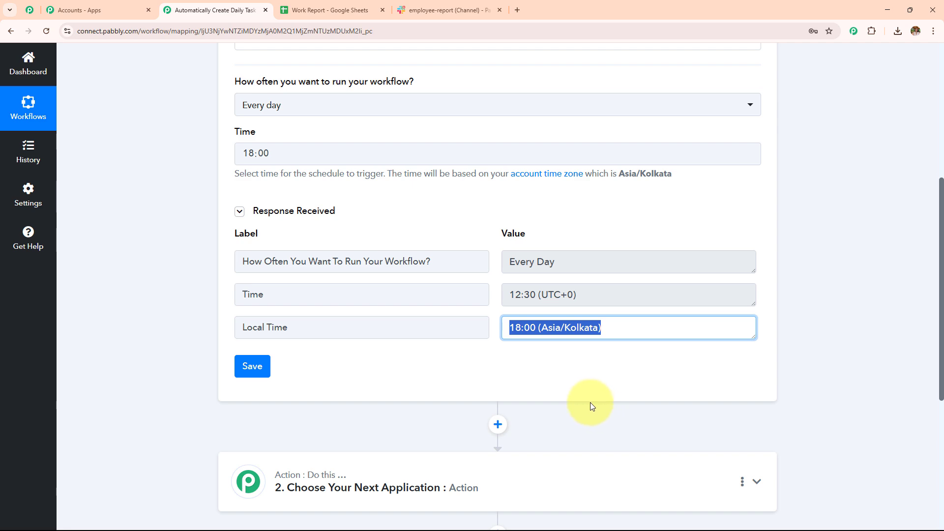
scroll(590, 403, up, 6)
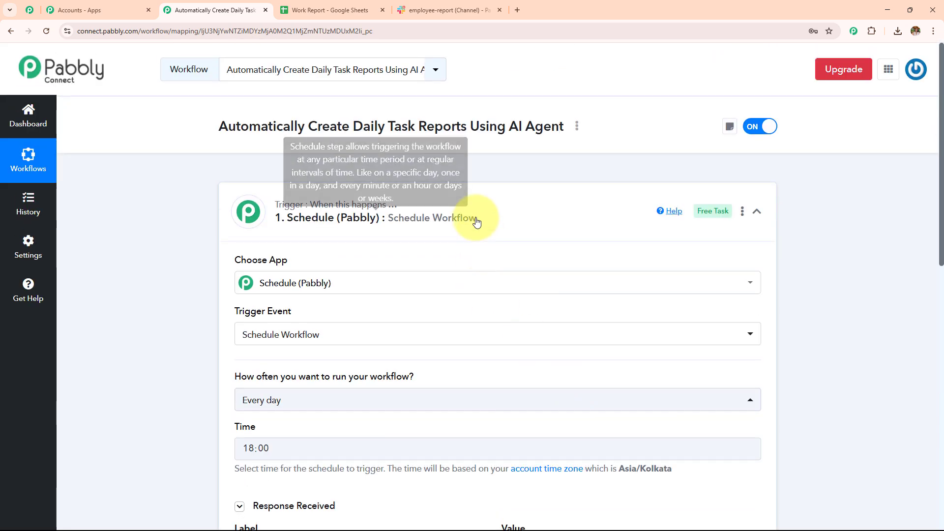
click(477, 223)
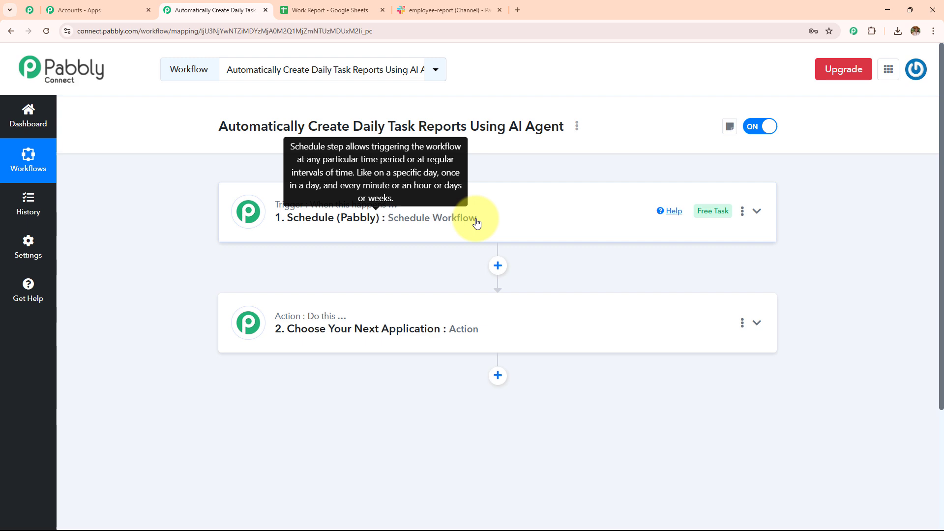
Choose Date/Time Formatter (Pabbly) as the app for the workflow's second step, checking the Work Report spreadsheet's Date column along the way
click(453, 333)
scroll(453, 333, down, 3)
click(408, 254)
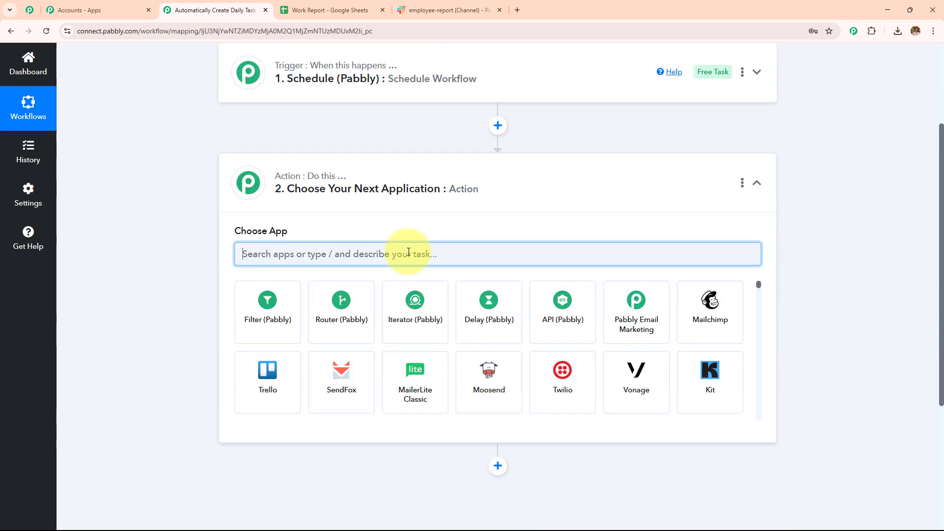
text(d)
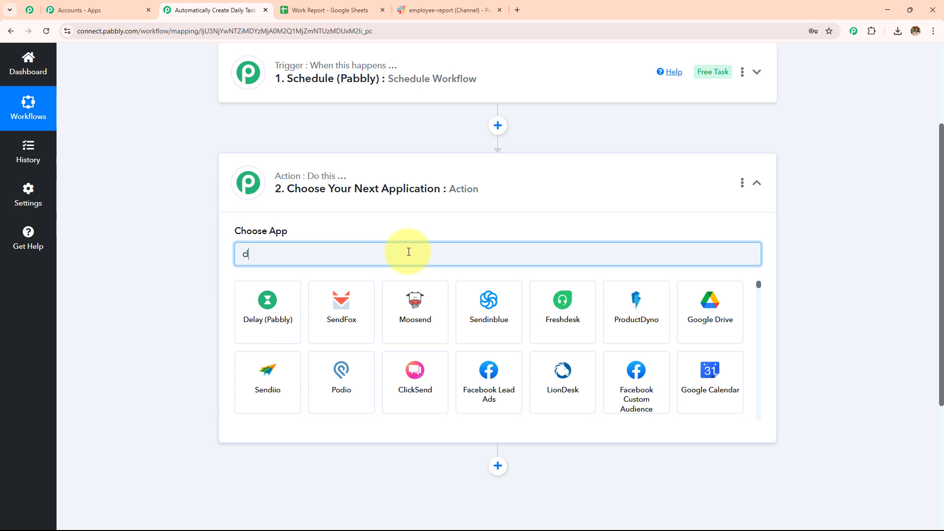
click(296, 11)
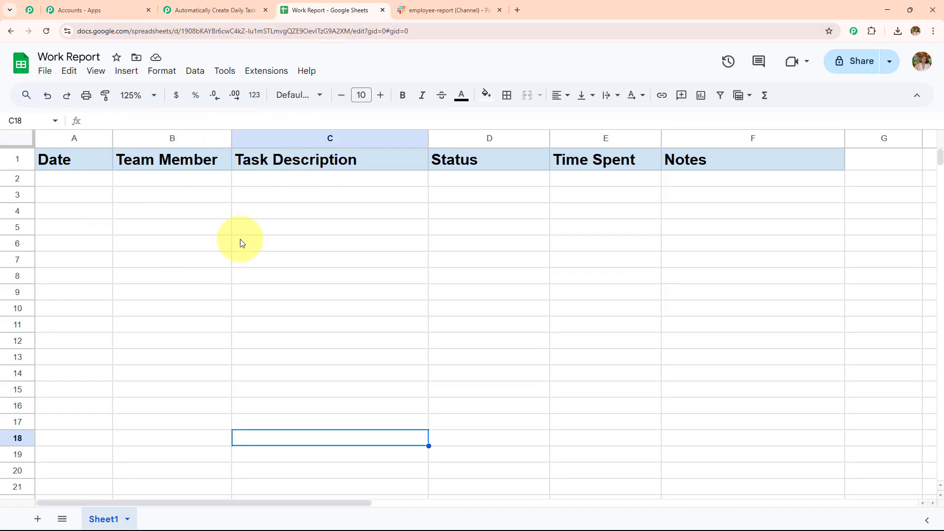
click(218, 9)
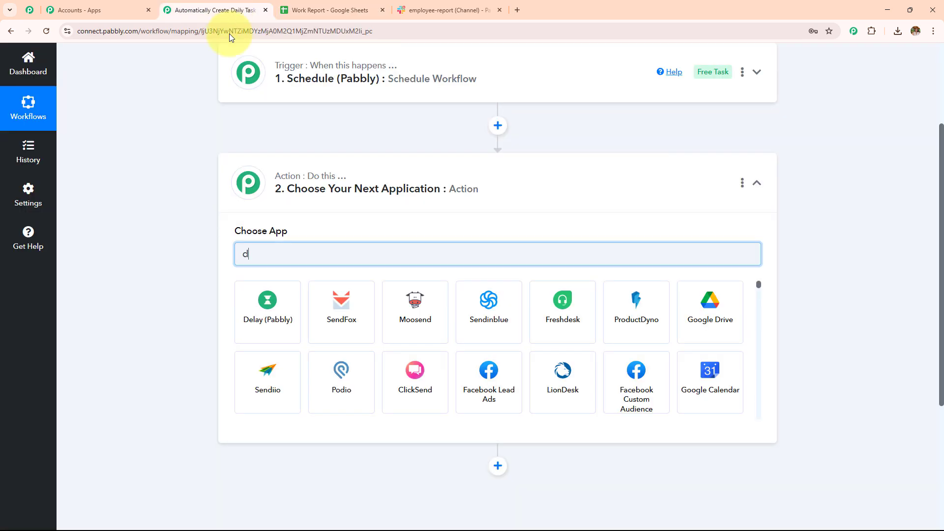
click(280, 262)
text(d)
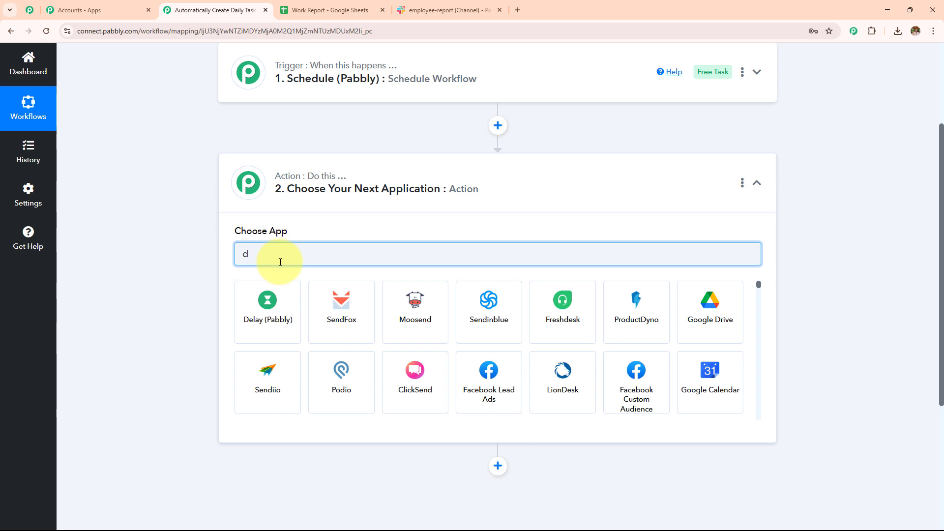
text(ate)
click(275, 300)
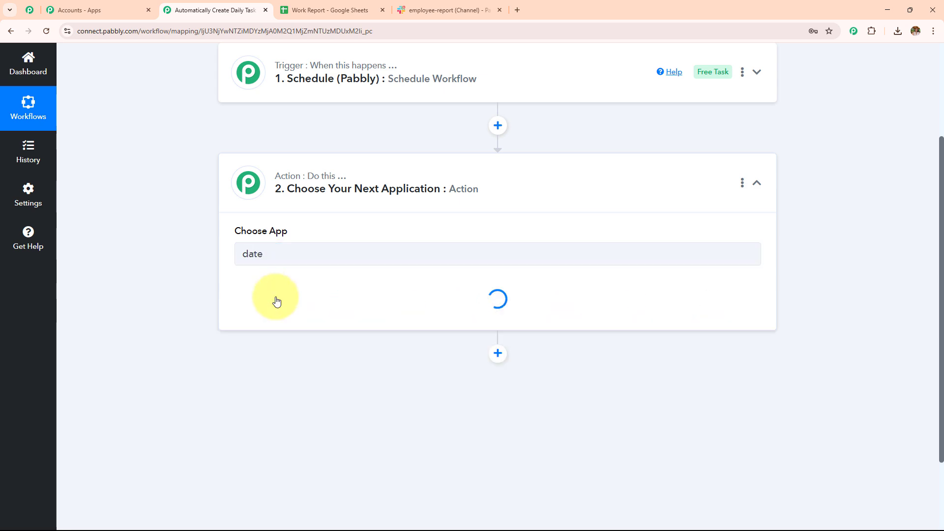
Set the date formatter's action event to Current Date and connect it
click(277, 302)
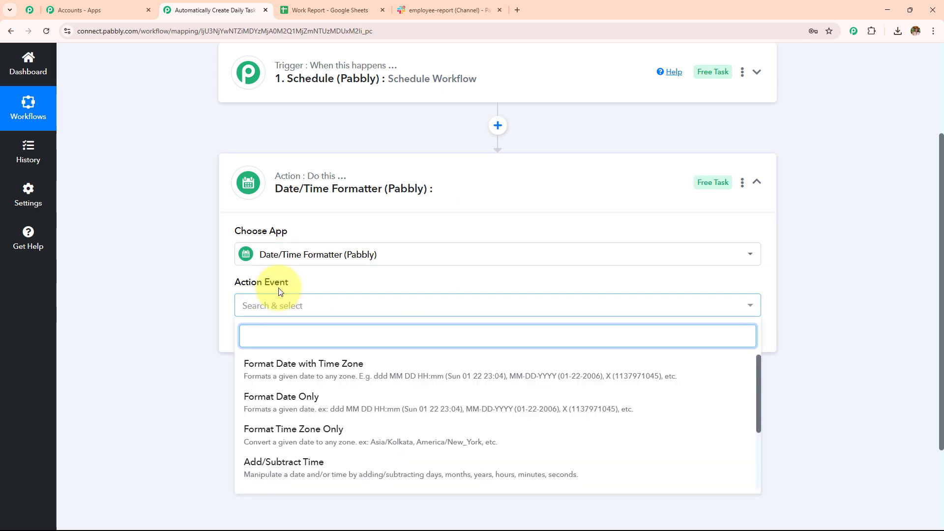
scroll(290, 276, down, 2)
click(326, 382)
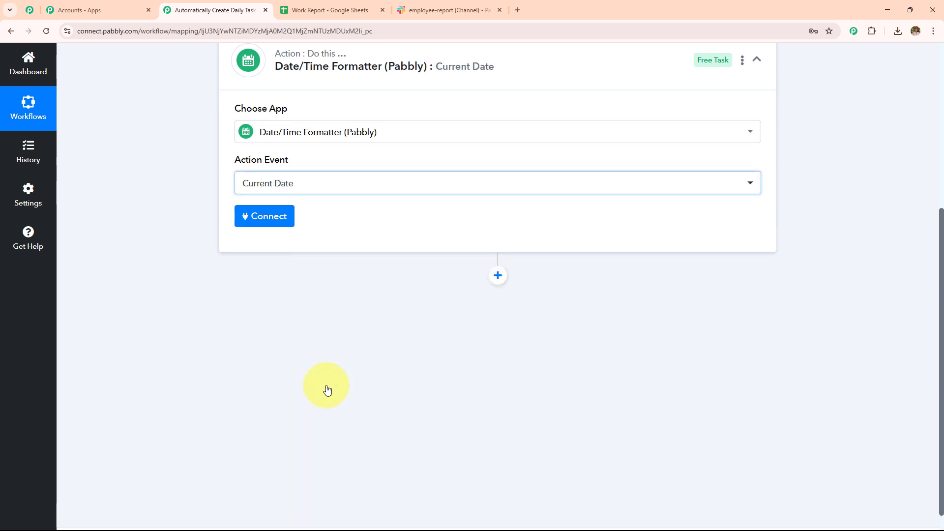
click(271, 225)
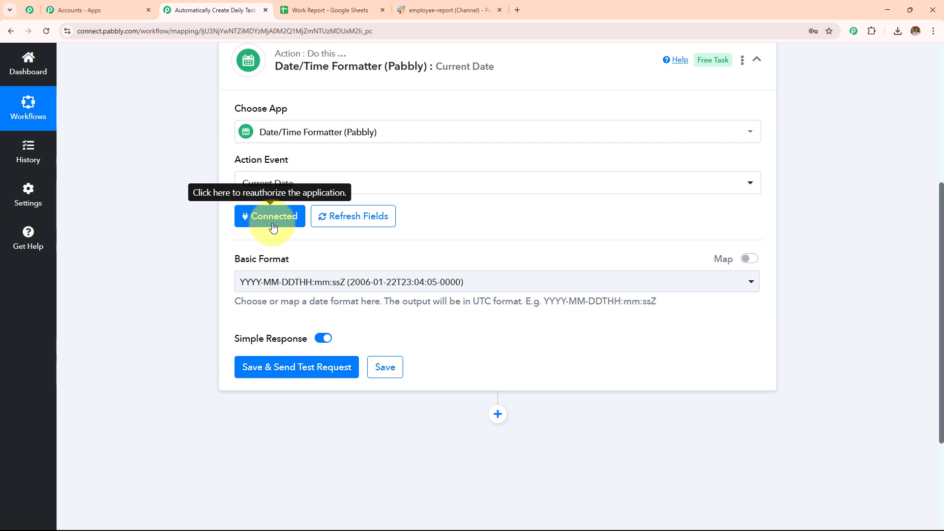
Set the current date's basic format to YYYY-MM-DD, then save and send a test request
click(319, 282)
scroll(344, 196, down, 2)
scroll(364, 165, down, 1)
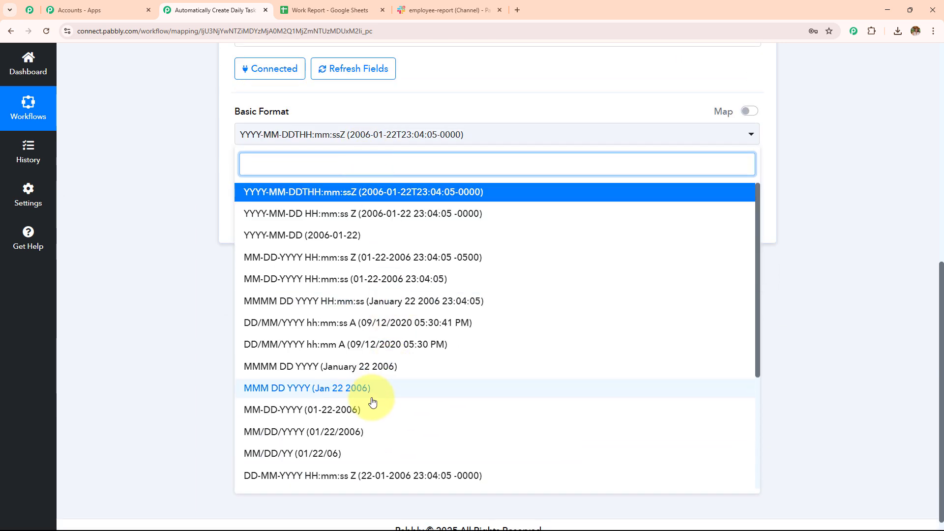
click(310, 235)
scroll(329, 295, up, 3)
click(333, 370)
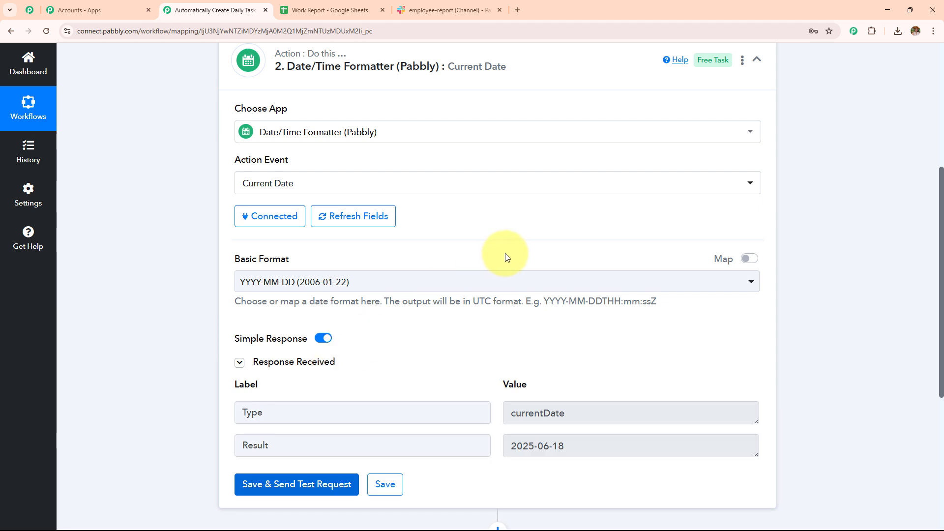
Check the type and result values in the date formatter's response, and collapse that action
scroll(505, 253, down, 2)
click(565, 314)
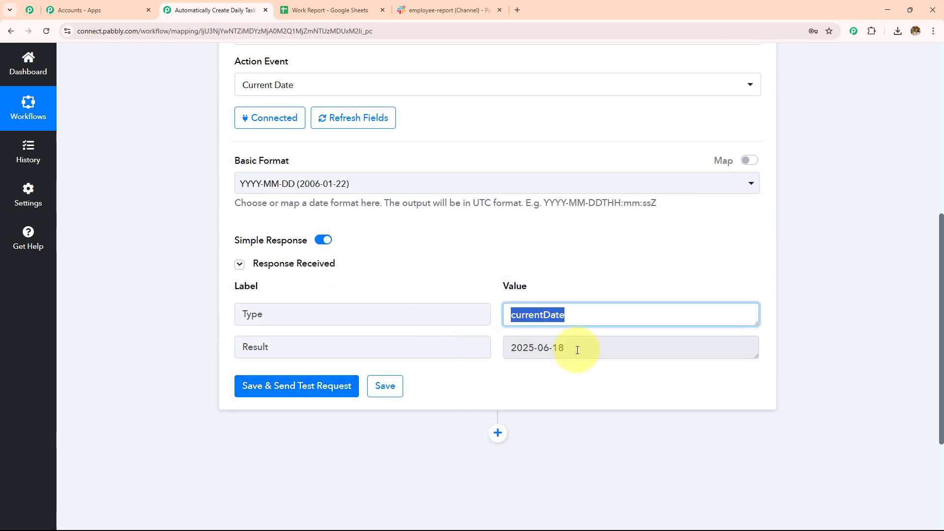
click(573, 347)
scroll(397, 332, up, 2)
scroll(397, 332, up, 6)
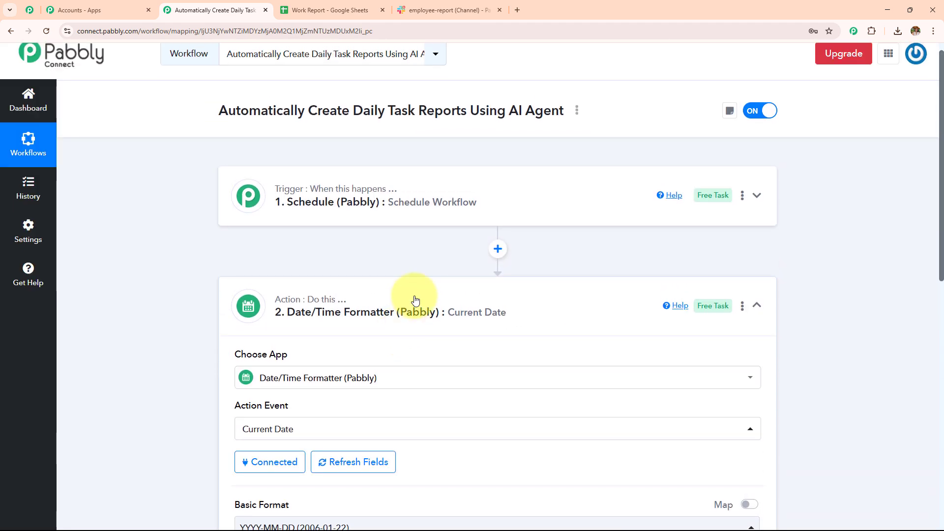
click(414, 301)
Add a Google Sheets action after the date formatter with the Lookup Spreadsheet Rows V1 event
scroll(485, 246, down, 3)
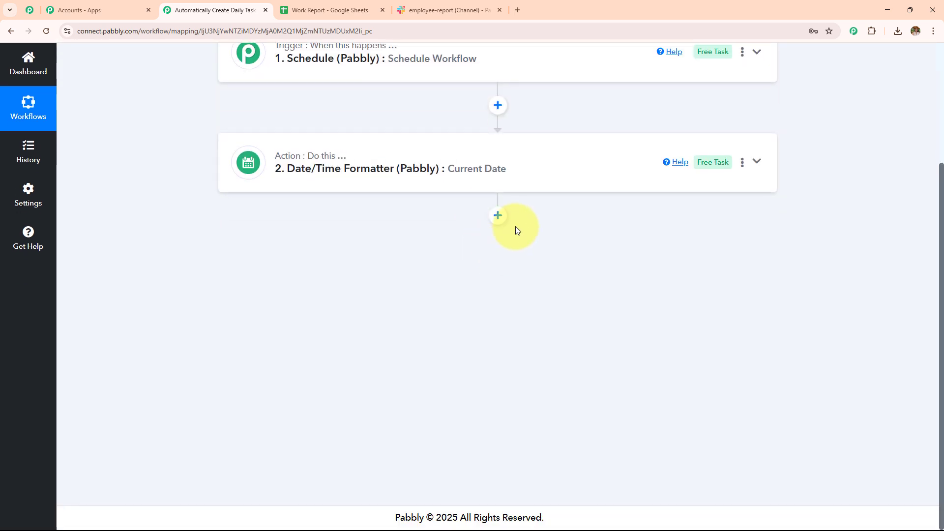
click(497, 218)
scroll(497, 213, down, 2)
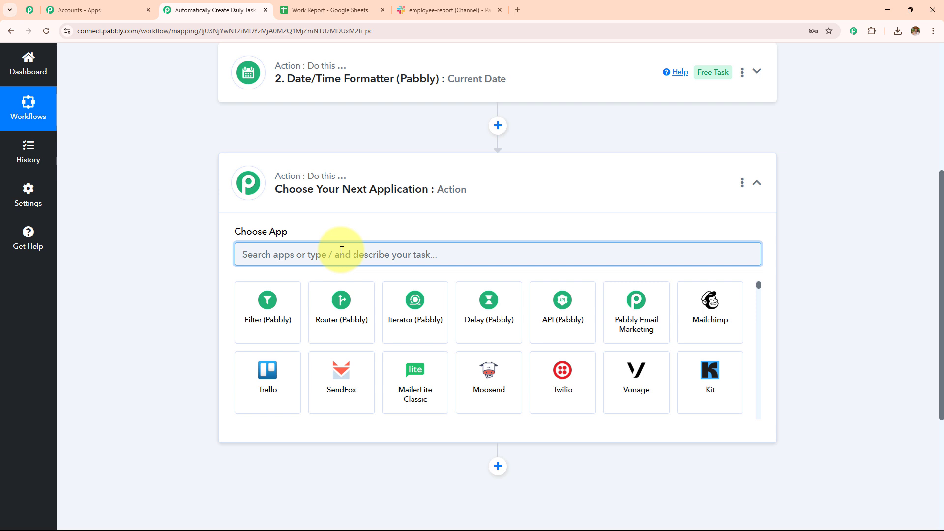
text(Goo)
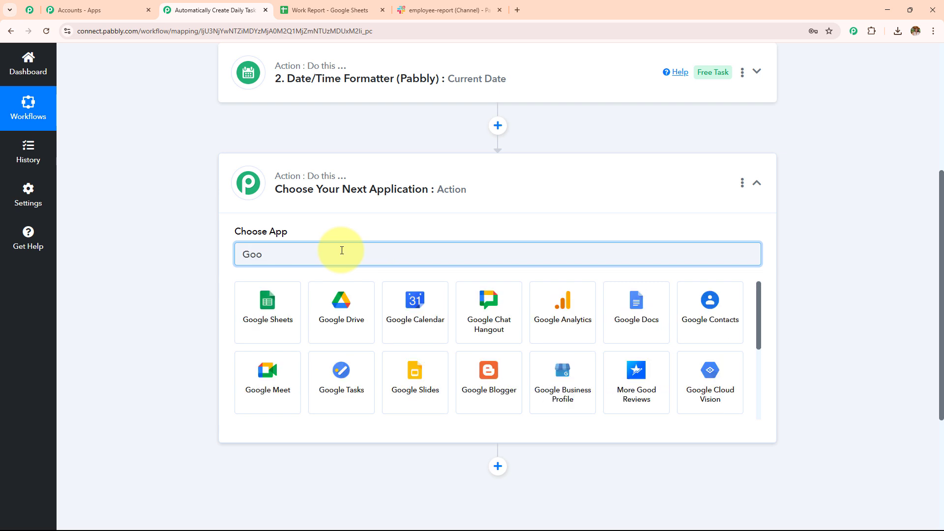
click(295, 314)
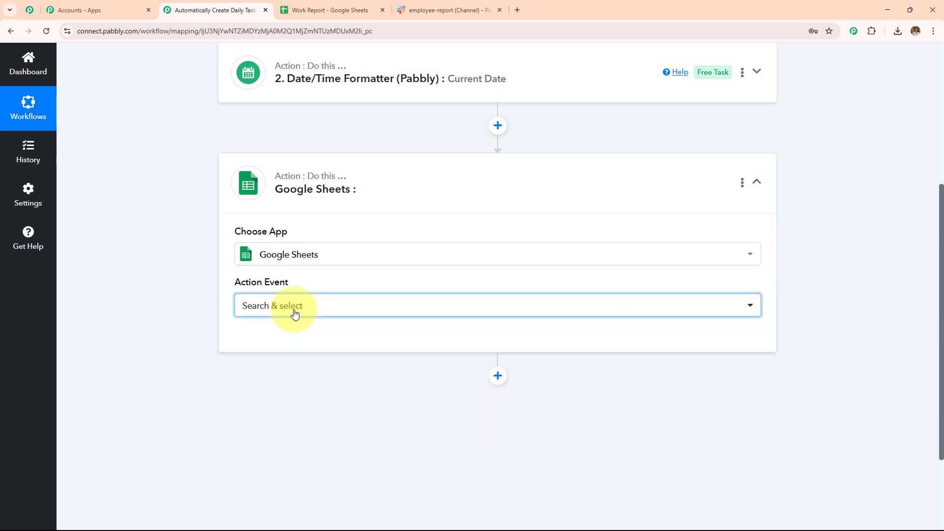
click(295, 311)
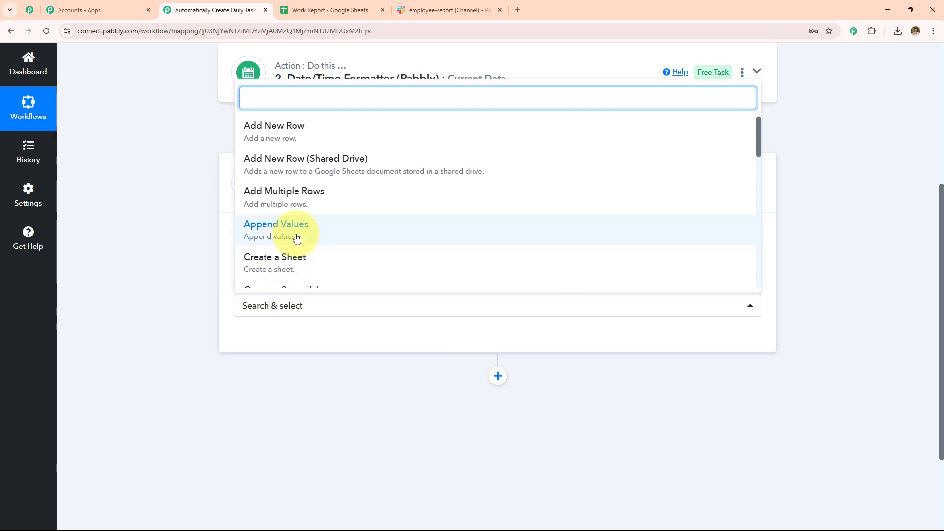
text(loo)
click(302, 271)
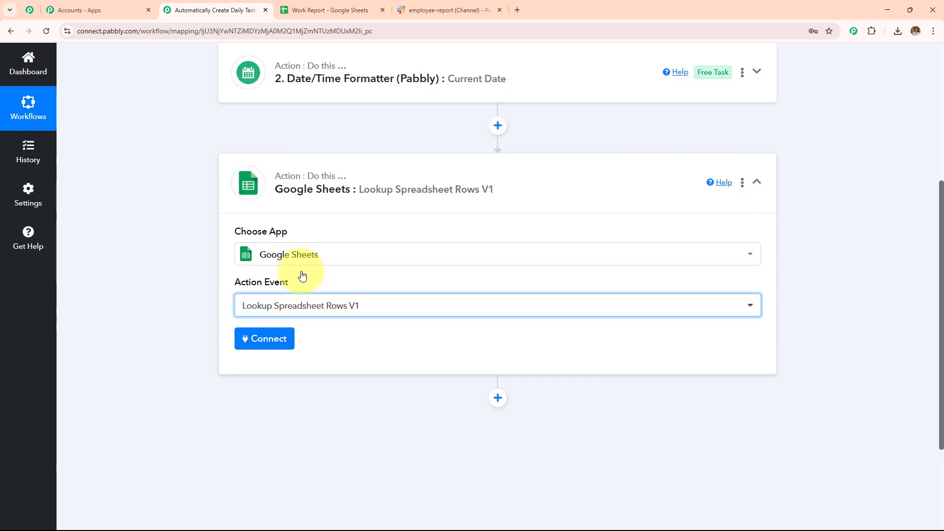
Connect the lookup action to Google Sheets through the existing connection Google Sheets #38 and save it
click(269, 344)
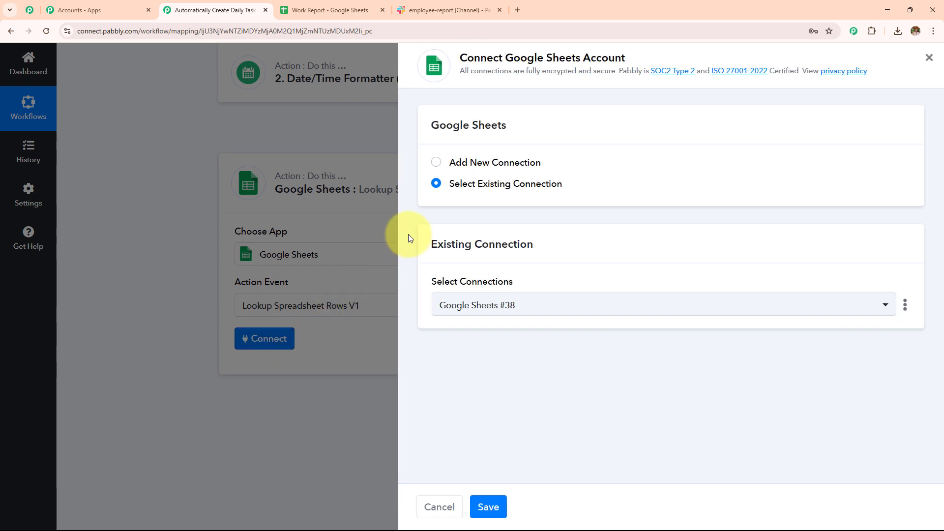
click(436, 163)
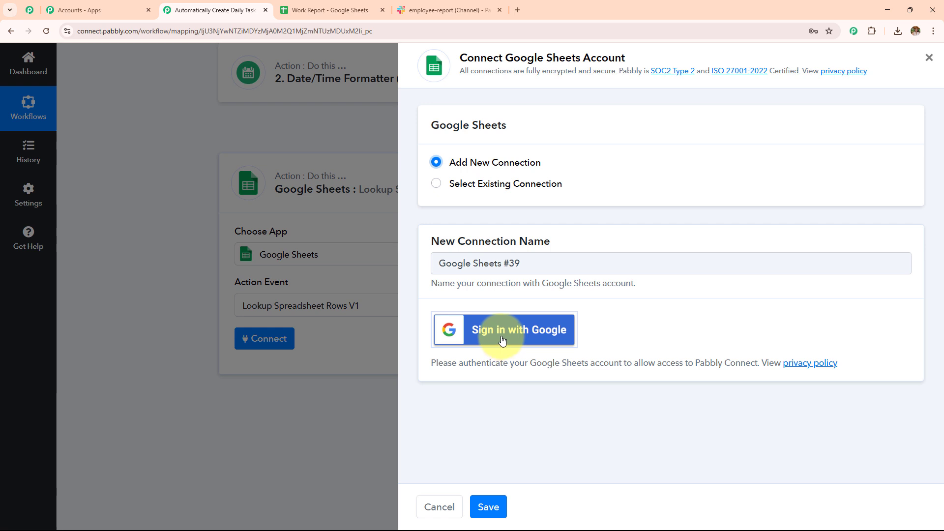
click(437, 184)
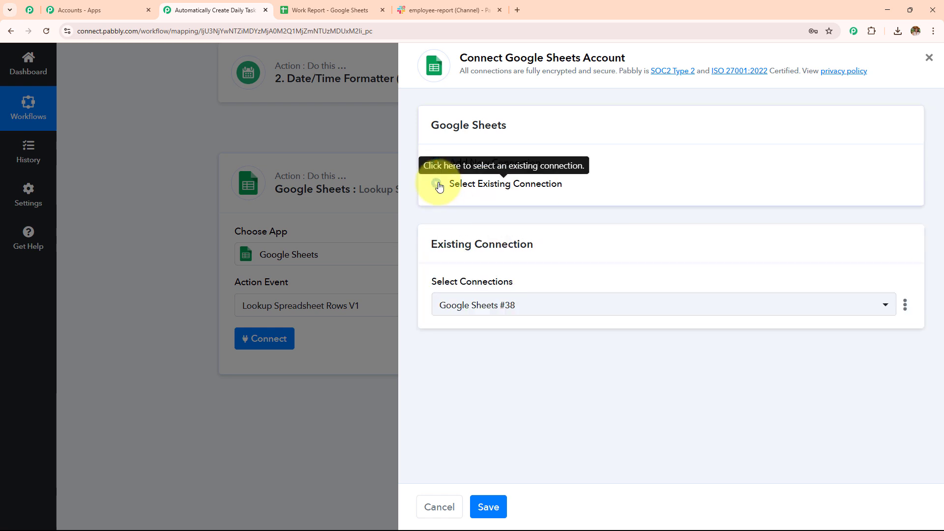
drag(450, 186, 568, 185)
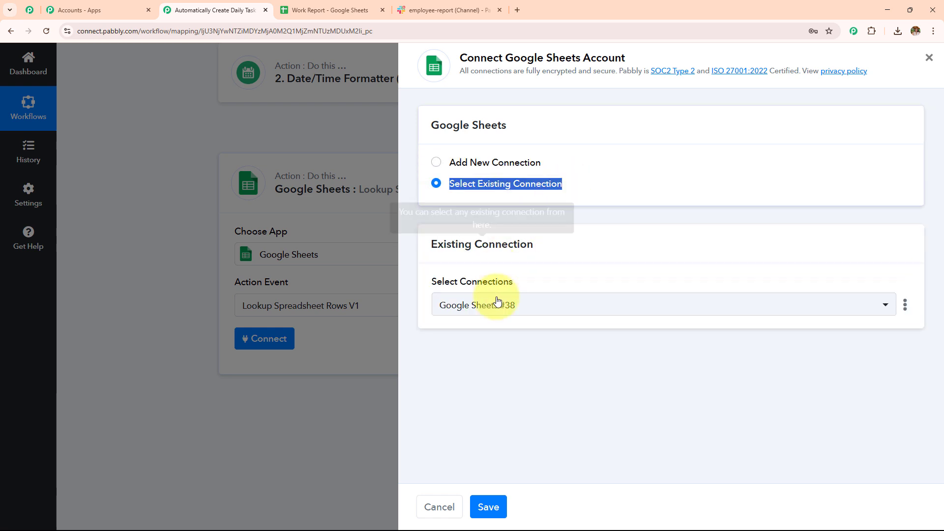
click(488, 506)
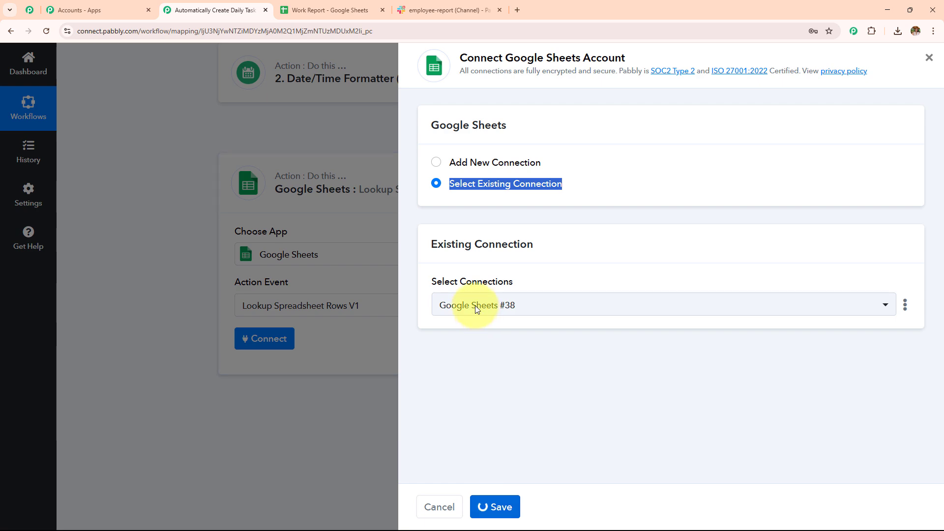
scroll(433, 211, down, 7)
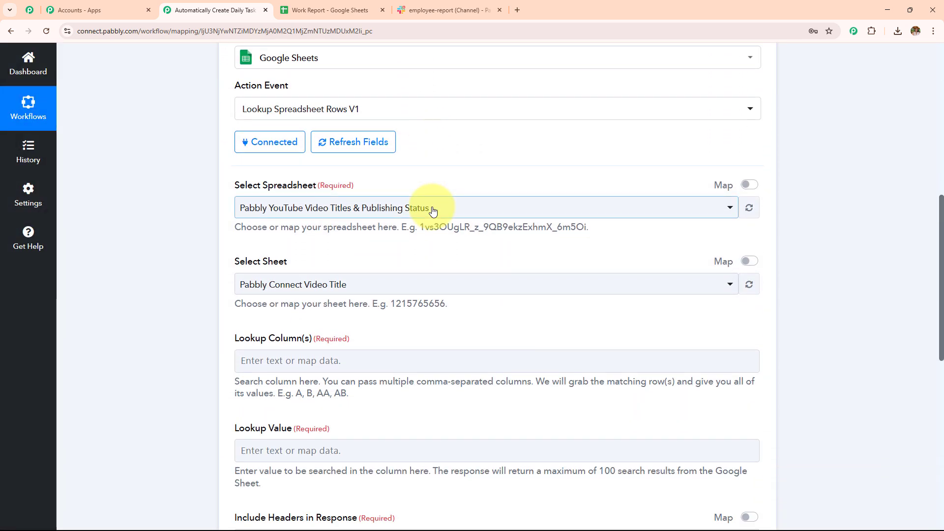
Select Work Report as the spreadsheet for the lookup action
scroll(433, 212, up, 2)
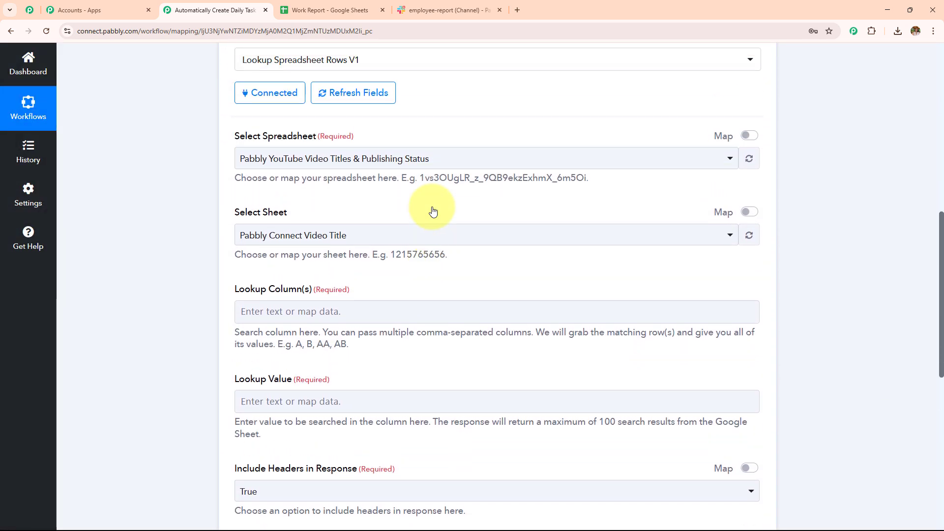
scroll(432, 212, down, 3)
scroll(432, 210, up, 4)
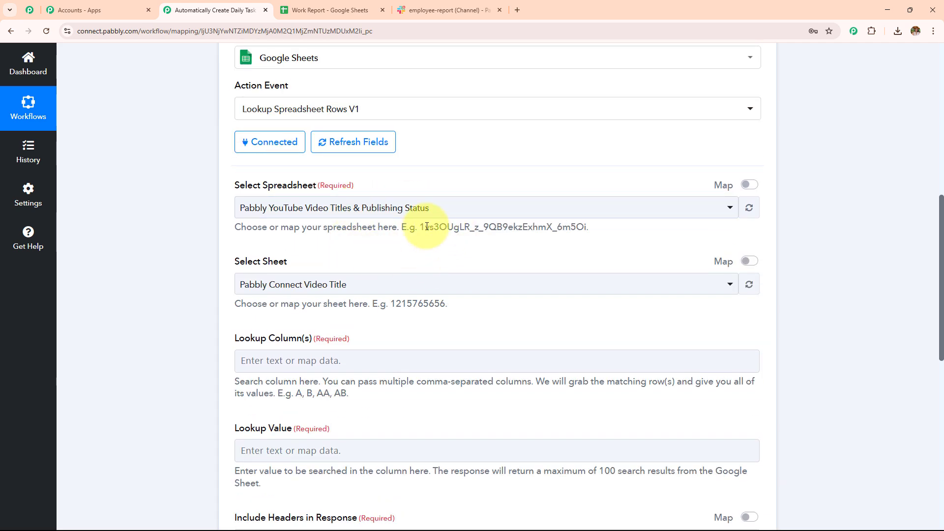
click(415, 206)
click(335, 291)
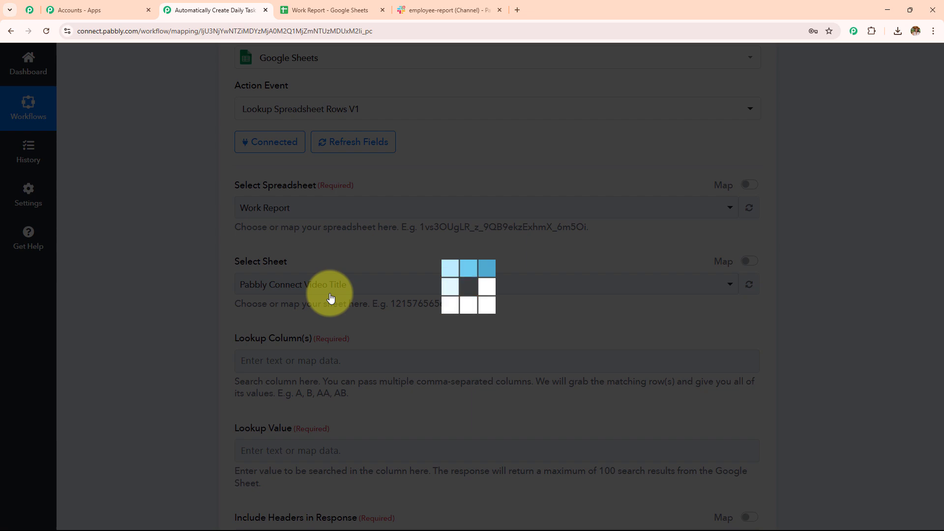
Fill rows 2 to 5 of the Work Report sheet with four team members' task entries dated 2025-06-17, and review them
click(332, 10)
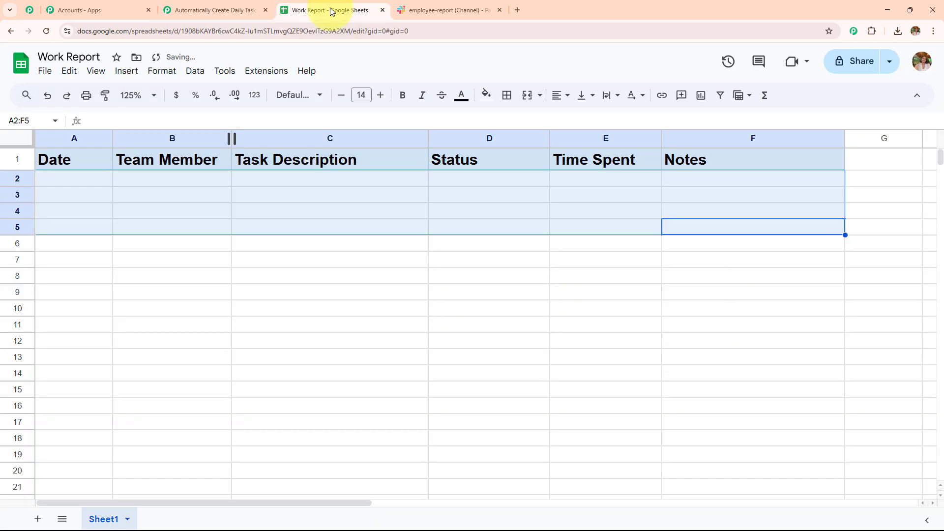
click(451, 340)
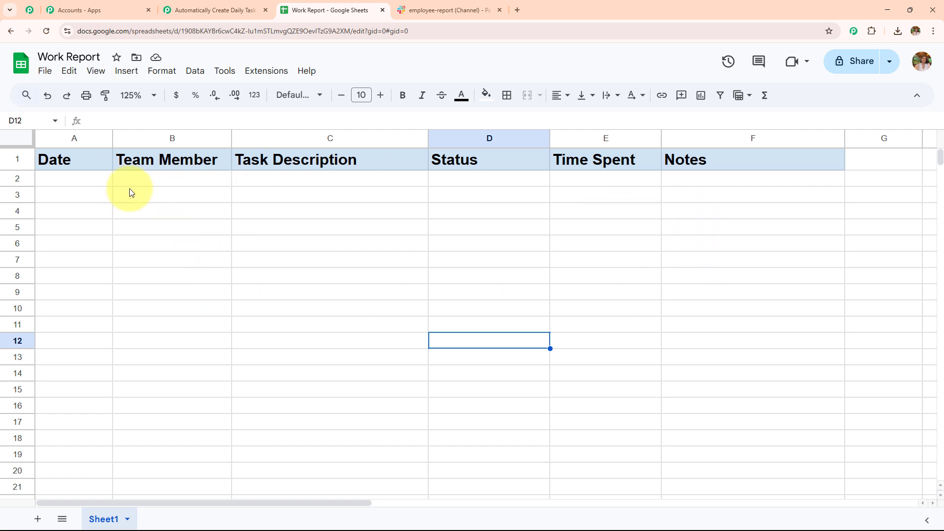
click(446, 350)
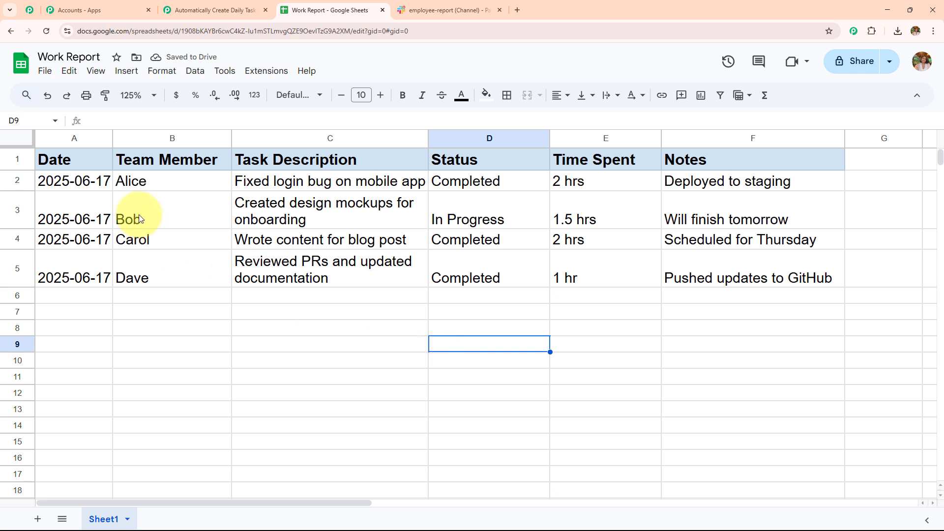
click(160, 183)
click(172, 211)
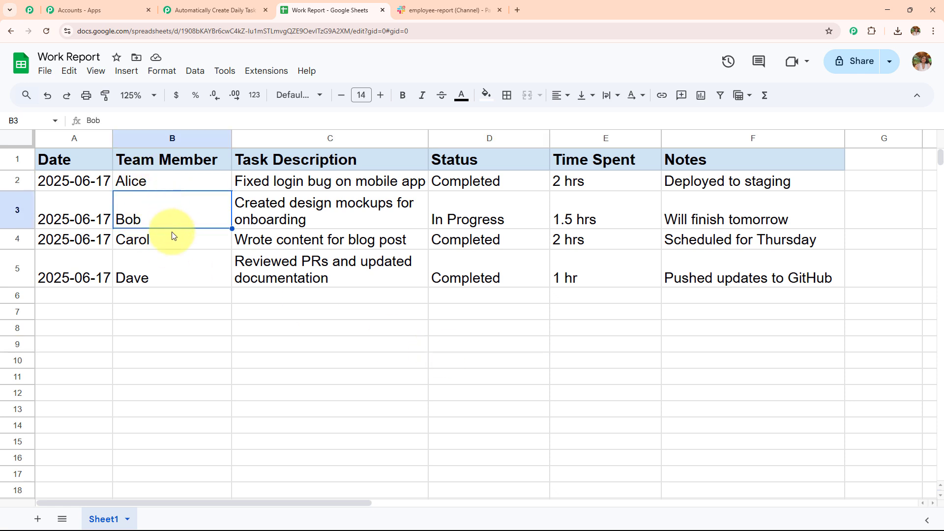
click(173, 238)
click(173, 263)
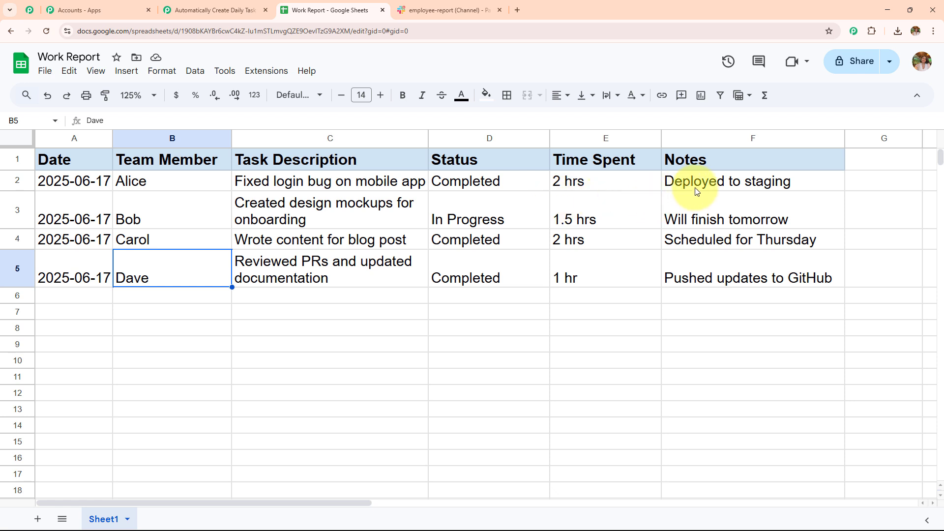
Check the lookup action's spreadsheet and sheet selections against the Work Report file
click(212, 10)
scroll(322, 143, down, 2)
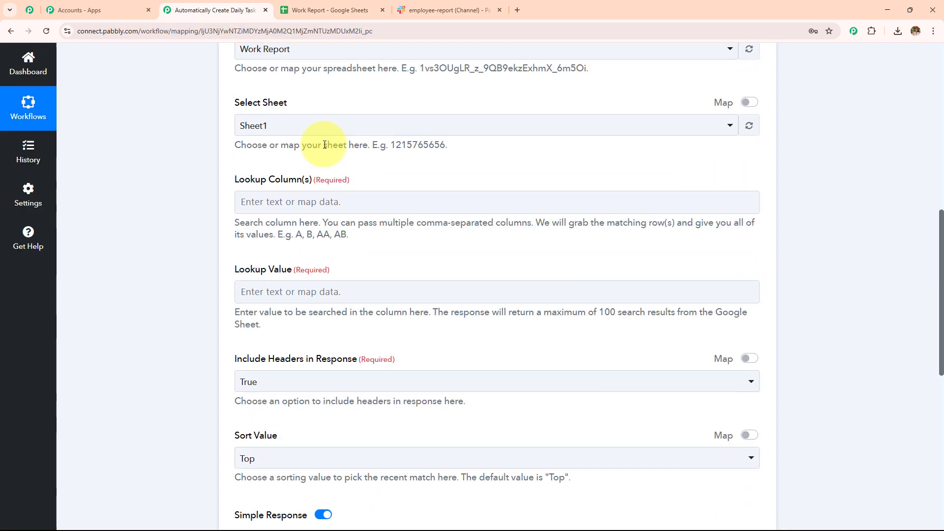
scroll(324, 144, down, 1)
scroll(324, 147, up, 4)
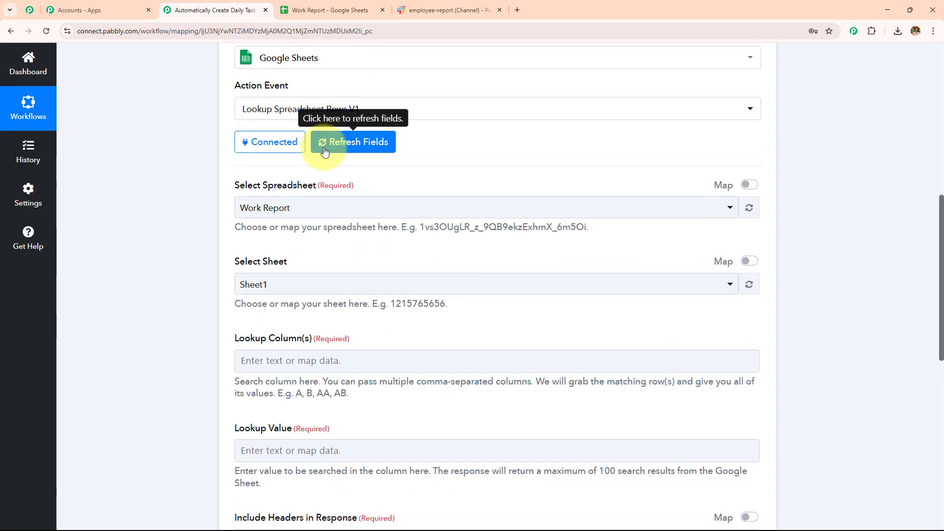
scroll(325, 148, up, 3)
scroll(317, 86, down, 3)
key(ctrl+Tab)
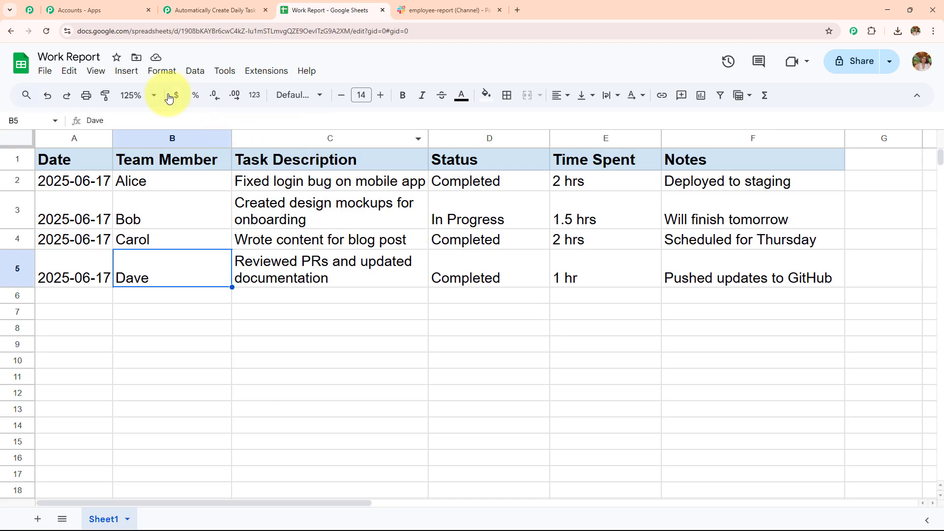
click(211, 10)
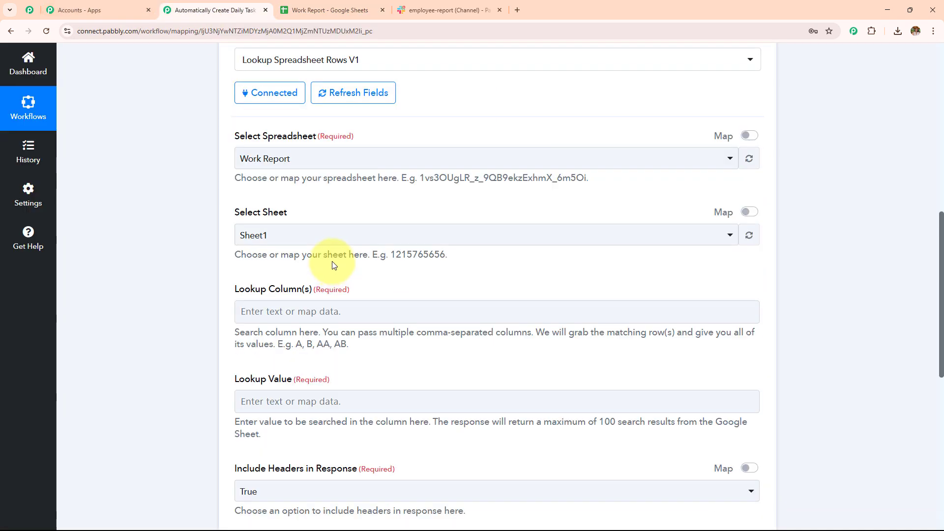
Set the lookup column to A, the Date column of the Work Report sheet
scroll(333, 265, down, 3)
key(ctrl+Tab)
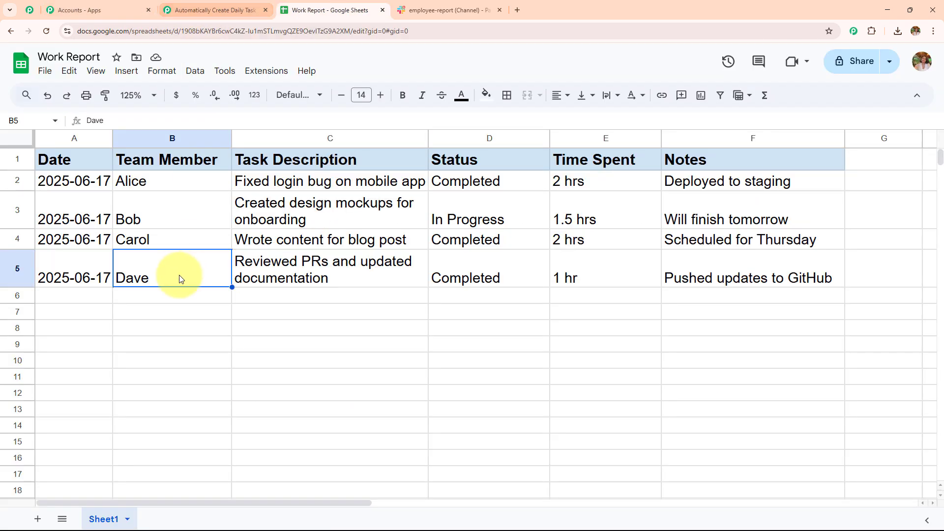
click(51, 136)
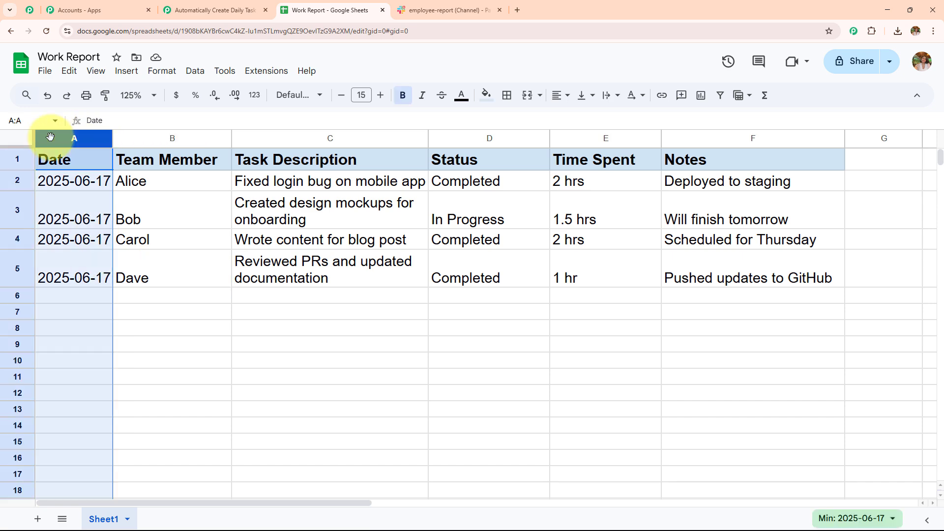
click(209, 10)
key(ctrl+Tab)
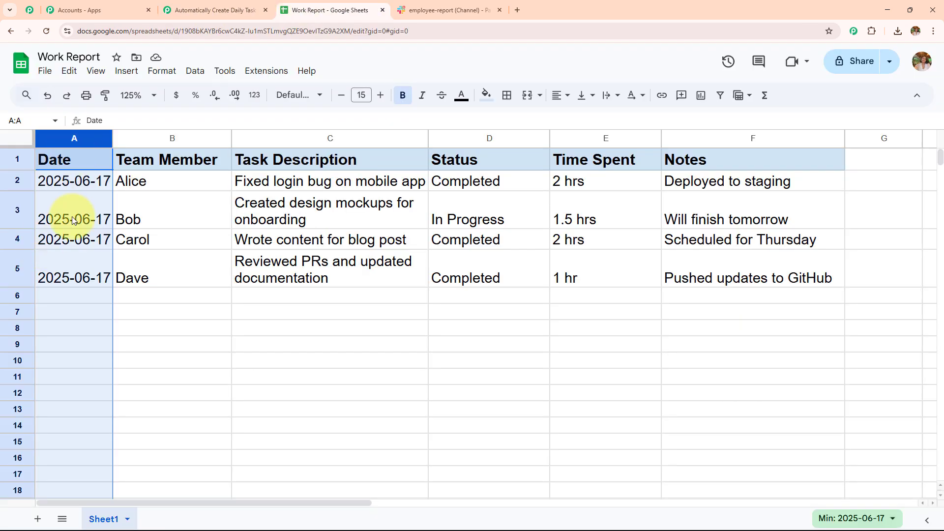
click(192, 13)
click(256, 166)
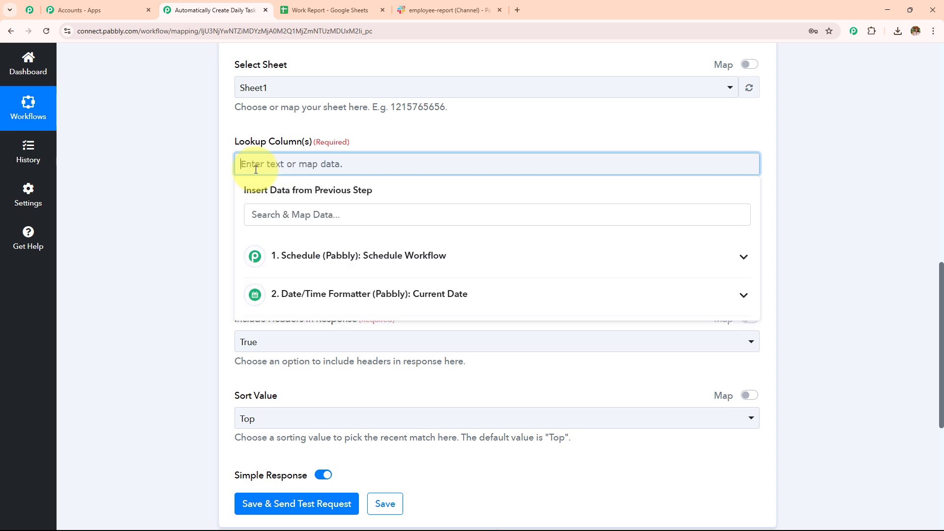
click(207, 203)
Map the lookup value to the Result from the Date/Time Formatter's Current Date step
click(271, 263)
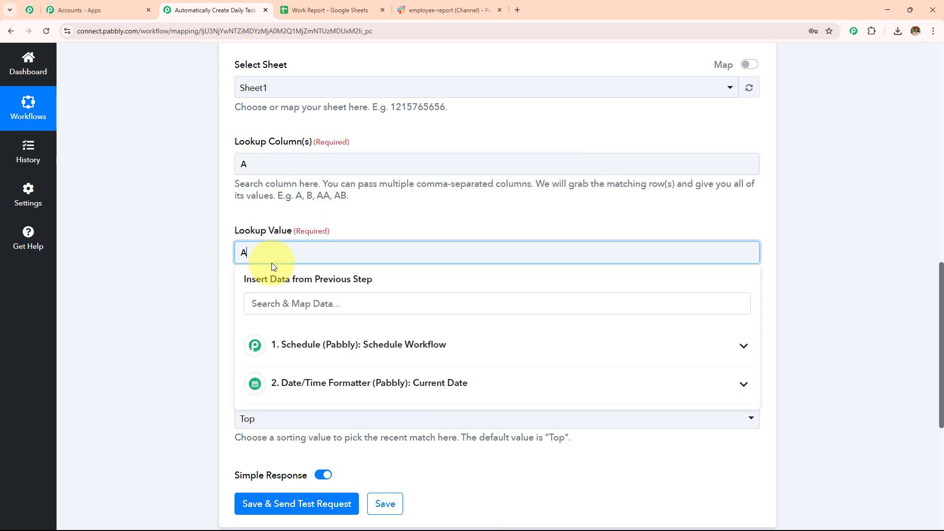
drag(219, 239, 363, 238)
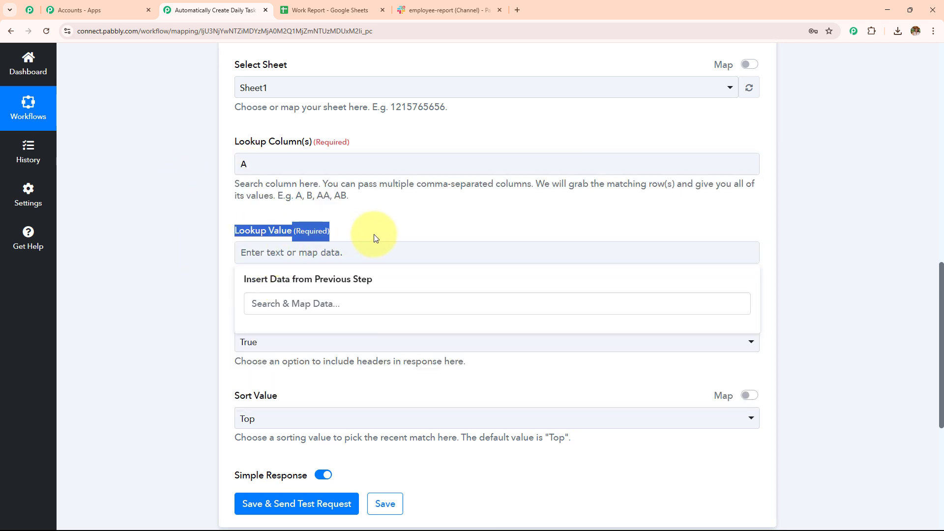
click(399, 227)
scroll(399, 226, down, 2)
click(369, 153)
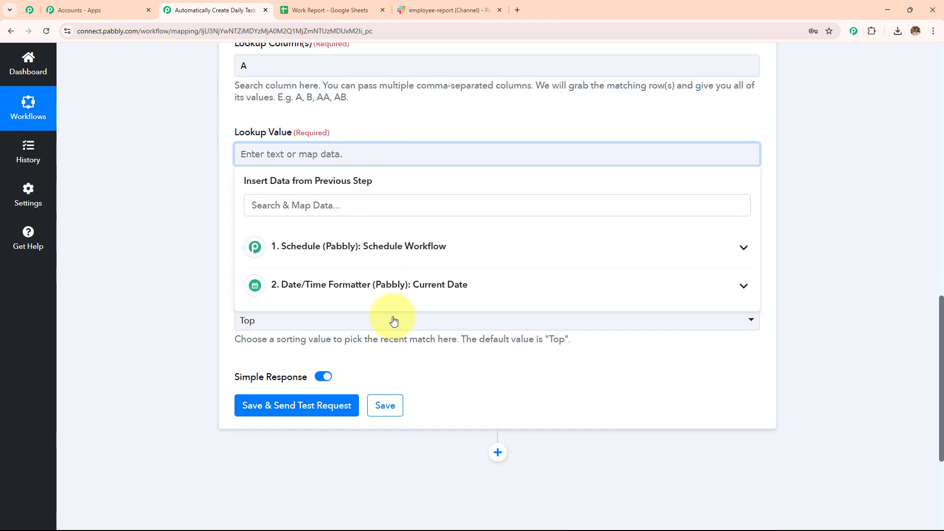
click(393, 301)
click(390, 341)
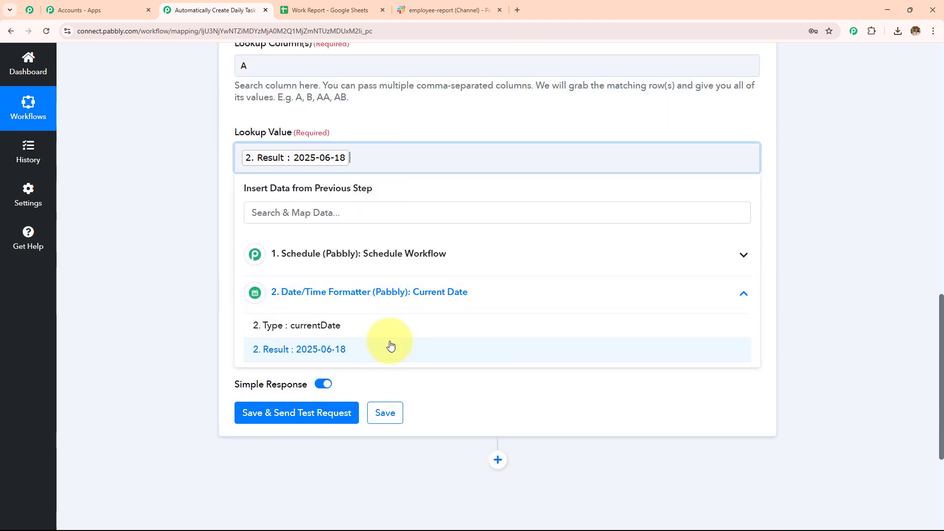
click(152, 249)
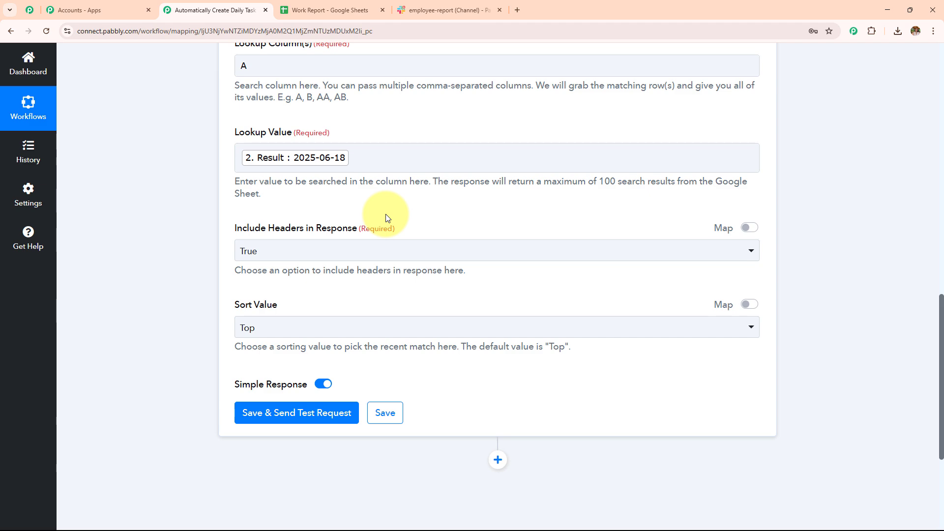
Change the dates in rows 2 to 5 of the Work Report sheet to 2025-06-18, and return to the workflow
click(329, 10)
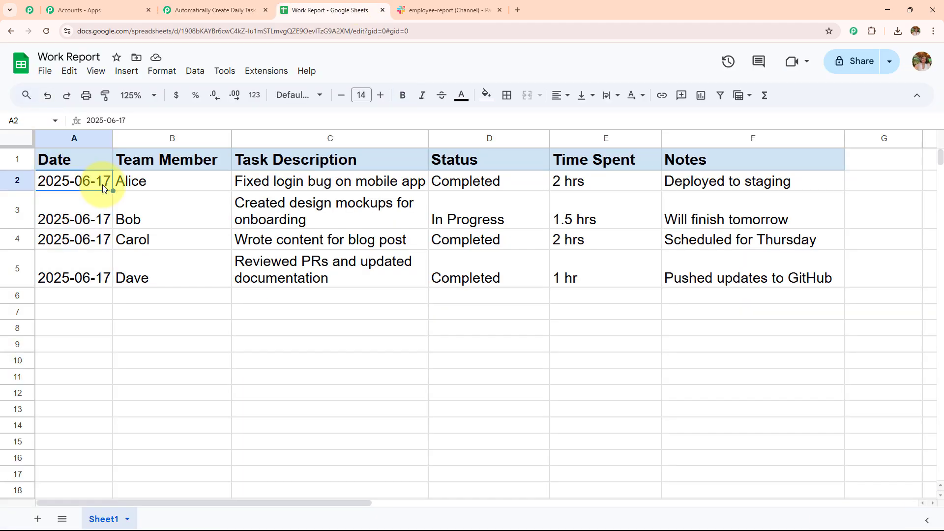
double_click(109, 179)
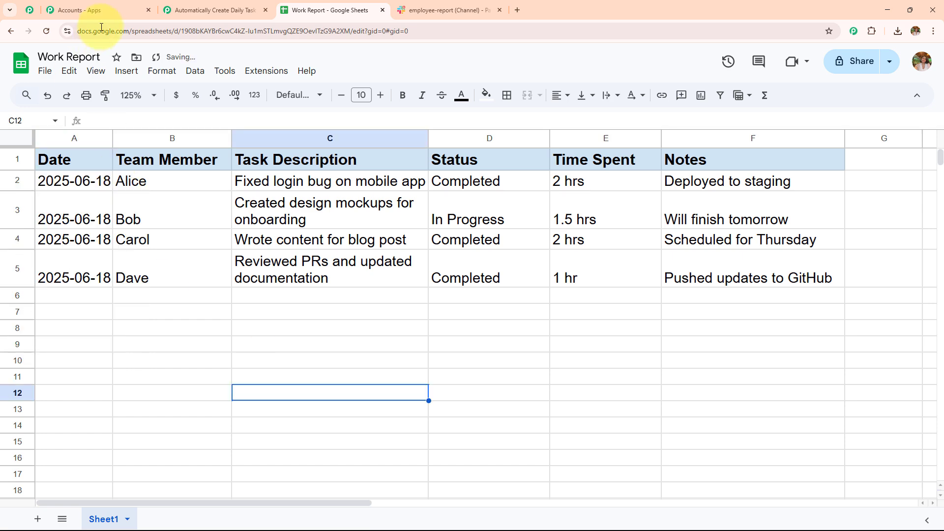
click(211, 10)
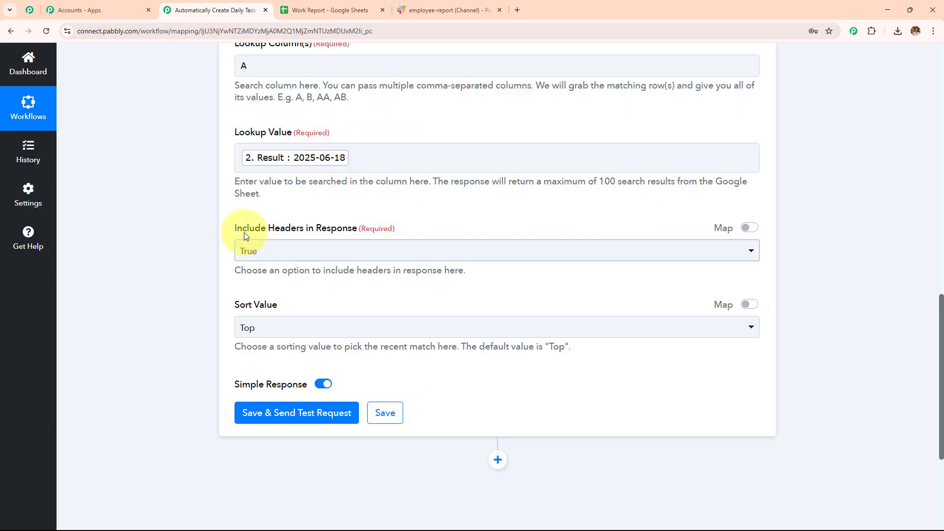
Review the lookup action's options for including headers in the response and for the sort value
drag(237, 229, 362, 230)
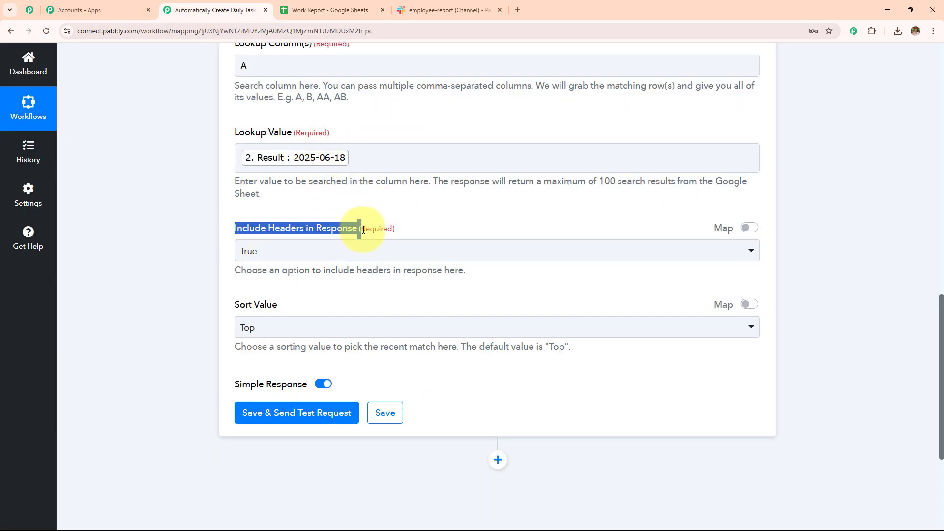
click(337, 259)
click(337, 258)
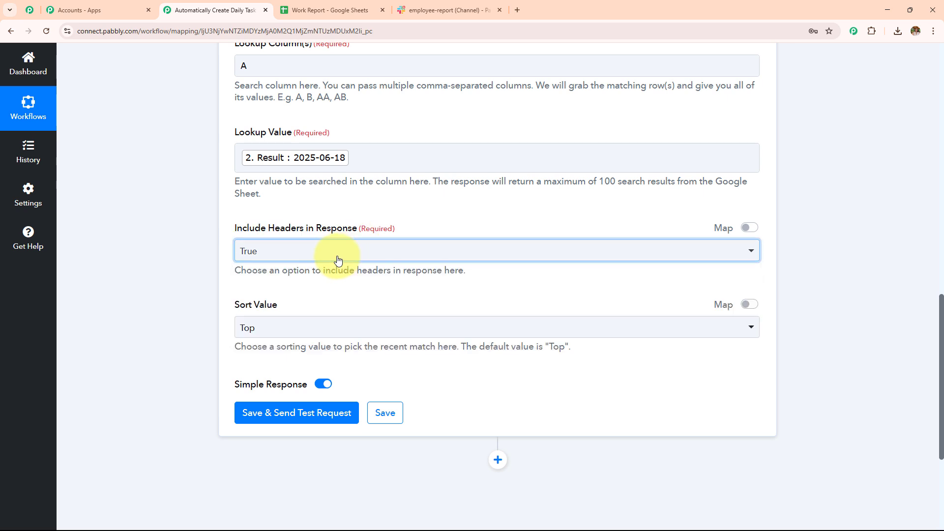
click(319, 327)
click(319, 327)
click(319, 327)
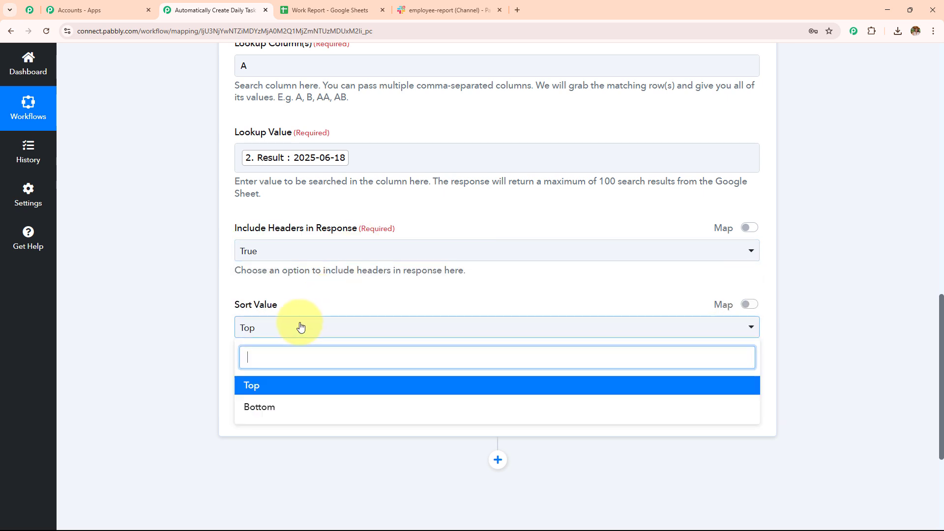
click(319, 327)
Turn off Simple Response for the lookup action, then save and send a test request
scroll(444, 232, up, 5)
scroll(445, 232, down, 4)
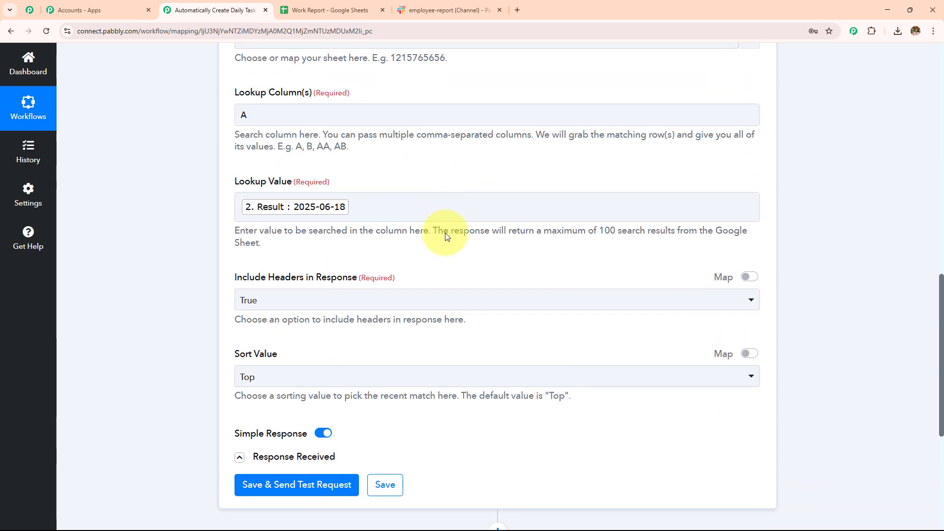
scroll(444, 232, down, 4)
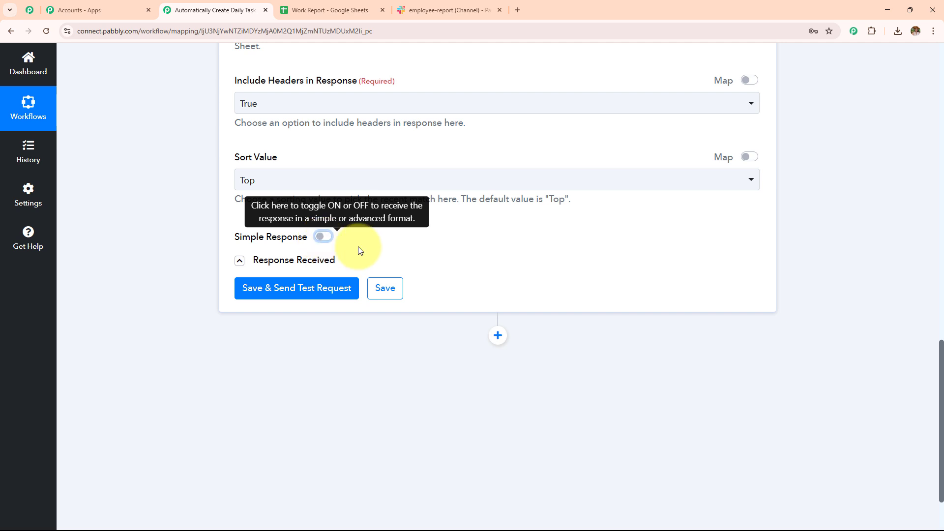
scroll(459, 231, down, 2)
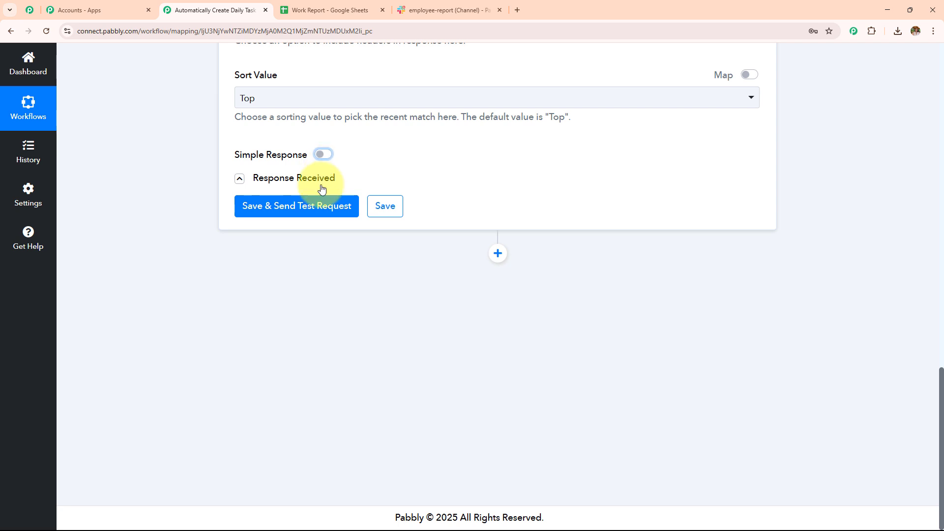
click(325, 206)
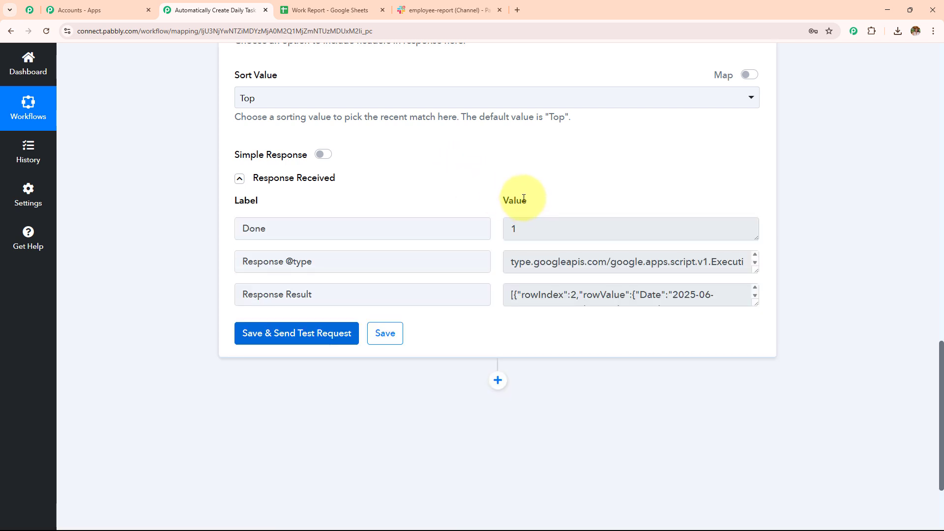
Enlarge the Response Result value and compare the returned rows with the Work Report sheet
drag(358, 295, 158, 316)
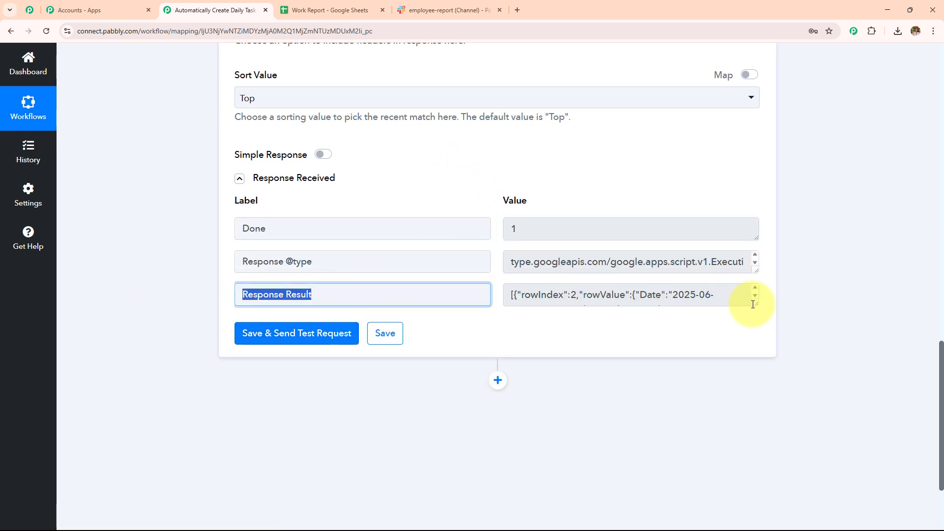
drag(756, 304, 748, 501)
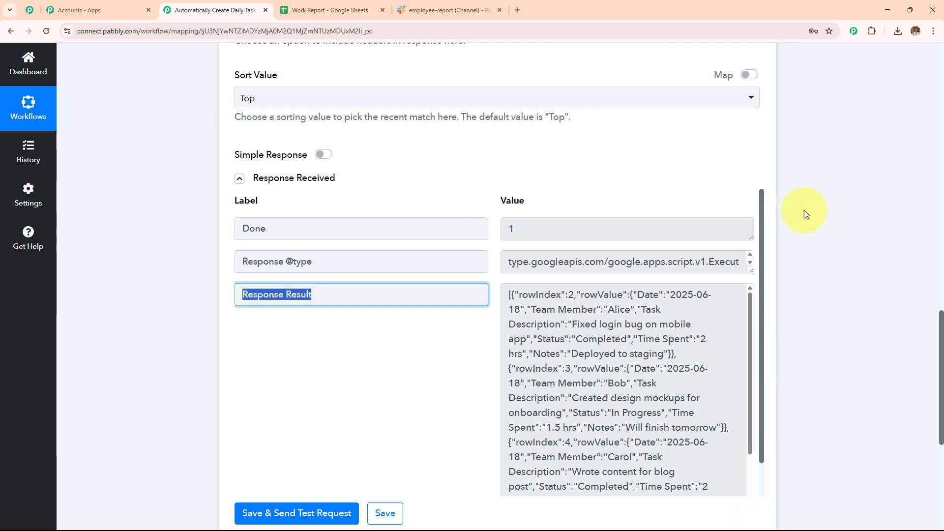
click(344, 10)
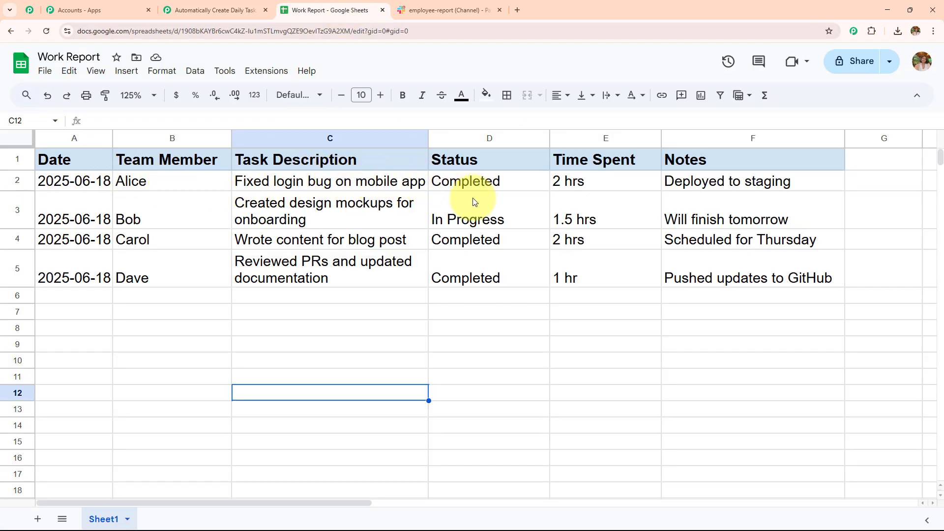
click(216, 10)
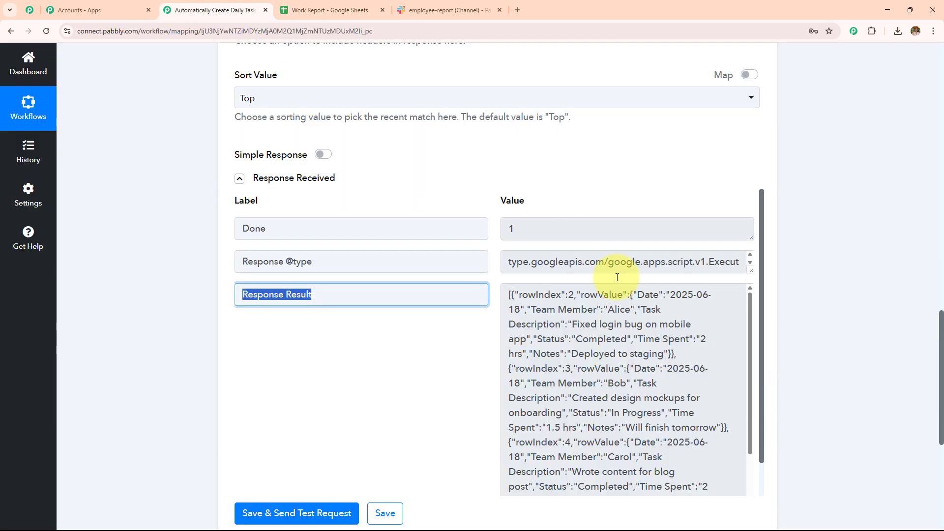
Read through all the task rows returned in the lookup action's Response Result
scroll(834, 250, down, 4)
scroll(683, 204, down, 3)
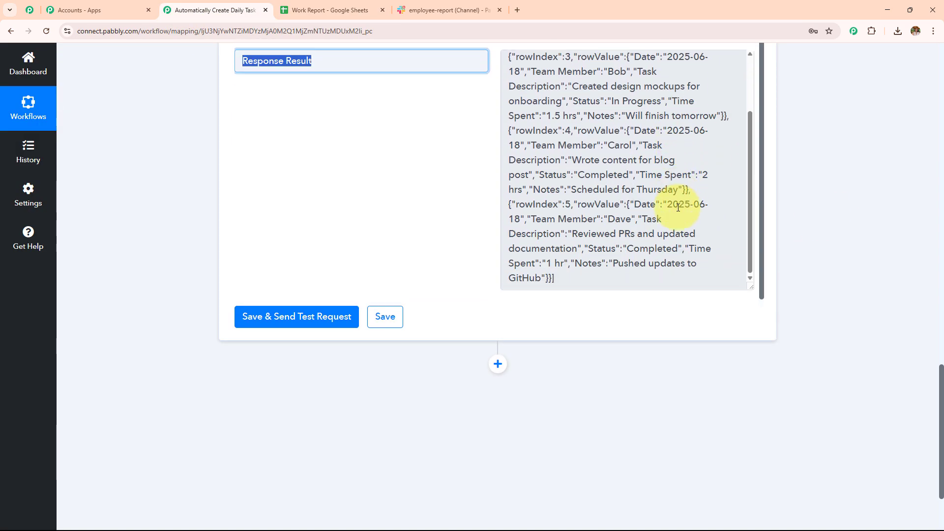
scroll(512, 280, up, 3)
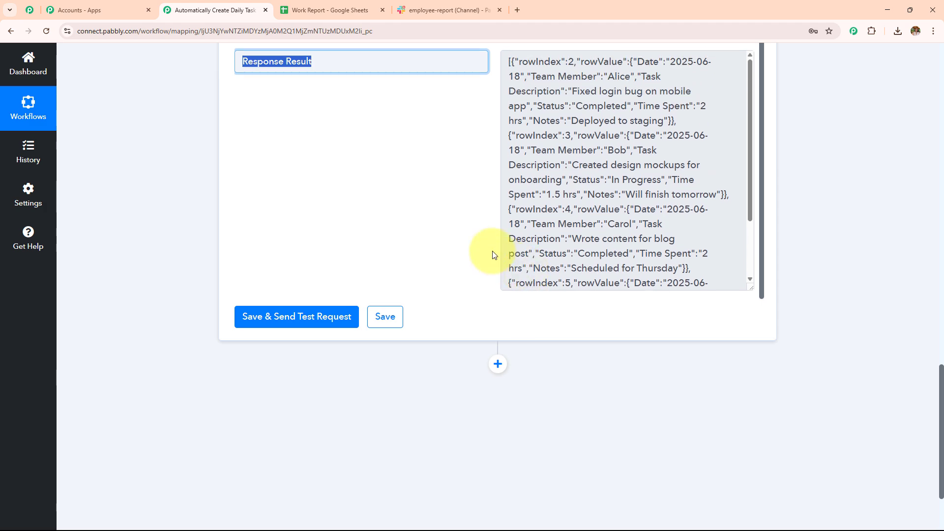
scroll(449, 224, up, 1)
scroll(449, 223, up, 1)
scroll(449, 238, up, 3)
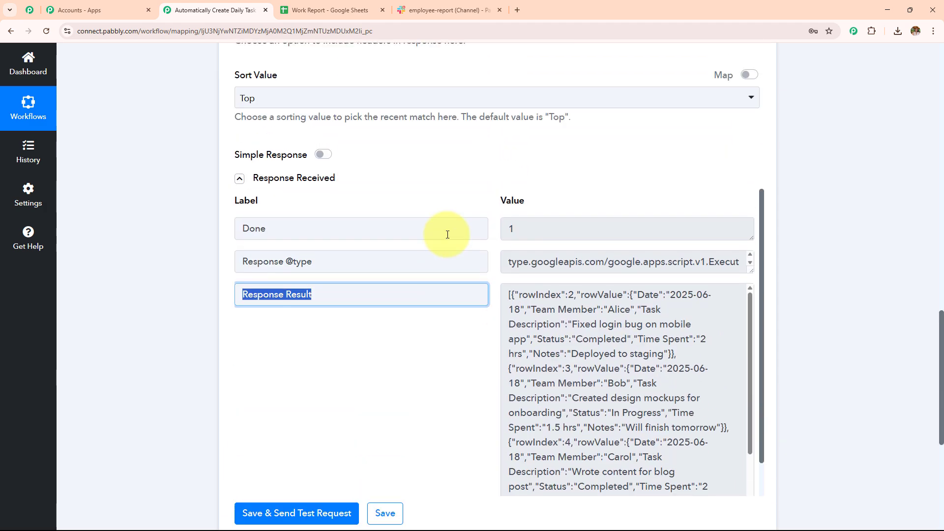
scroll(447, 231, down, 4)
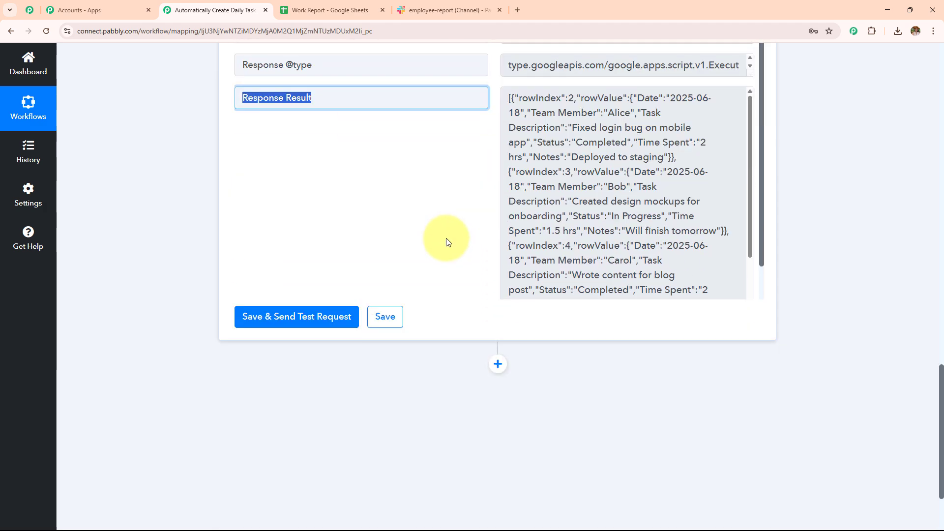
scroll(443, 241, up, 4)
scroll(443, 241, down, 4)
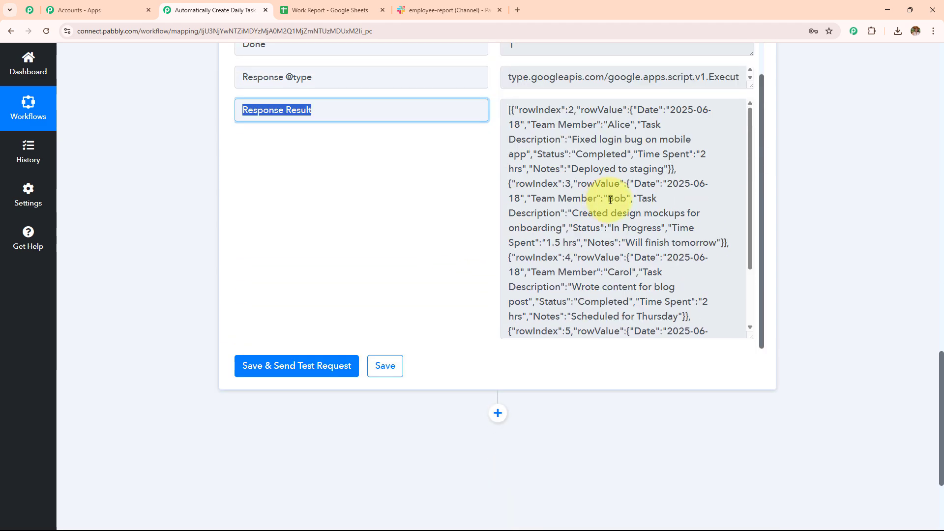
scroll(610, 200, down, 3)
Add an OpenAI (ChatGPT, DALL-E, Whisper) action after the lookup with the ChatGPT event, and open its connection settings
click(497, 413)
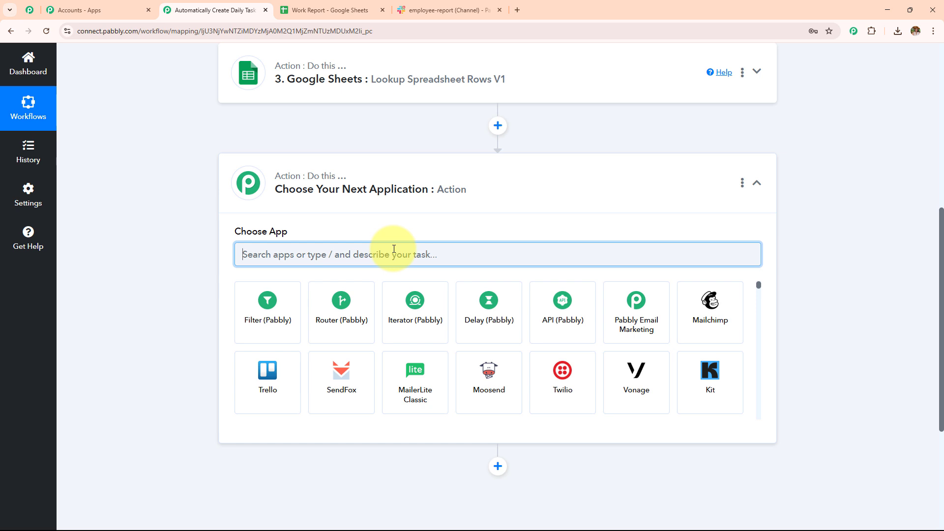
text(ope)
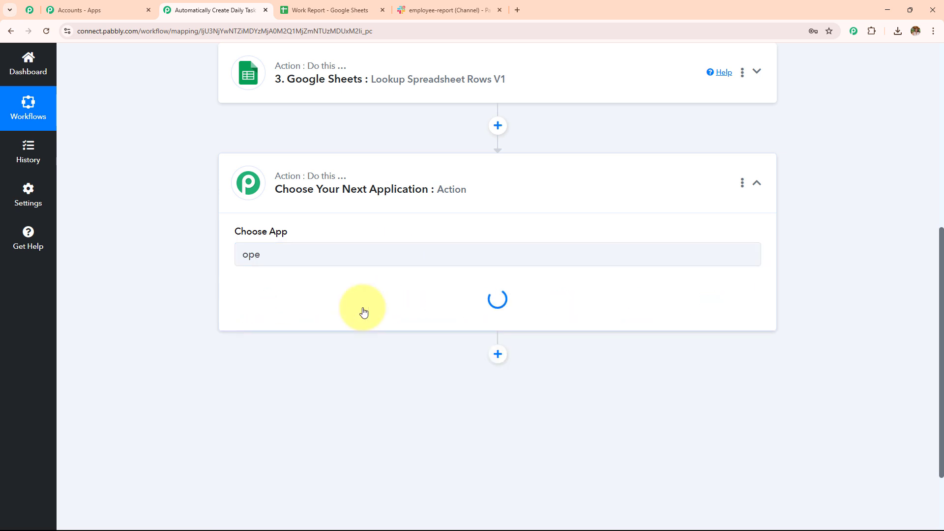
click(364, 312)
click(363, 308)
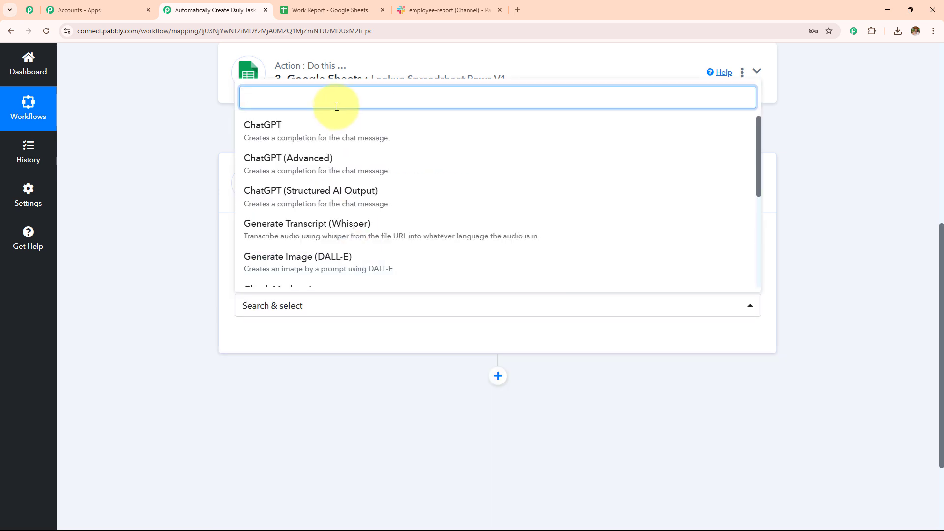
click(337, 131)
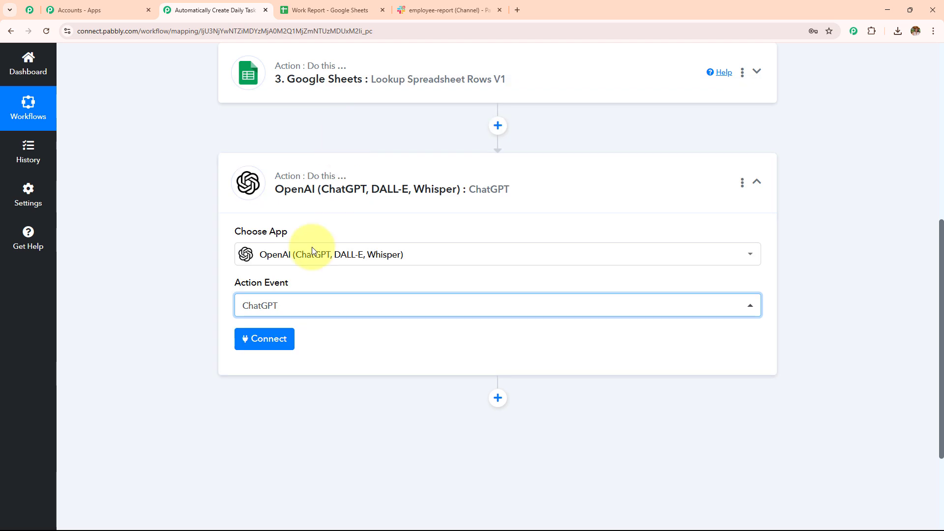
click(274, 337)
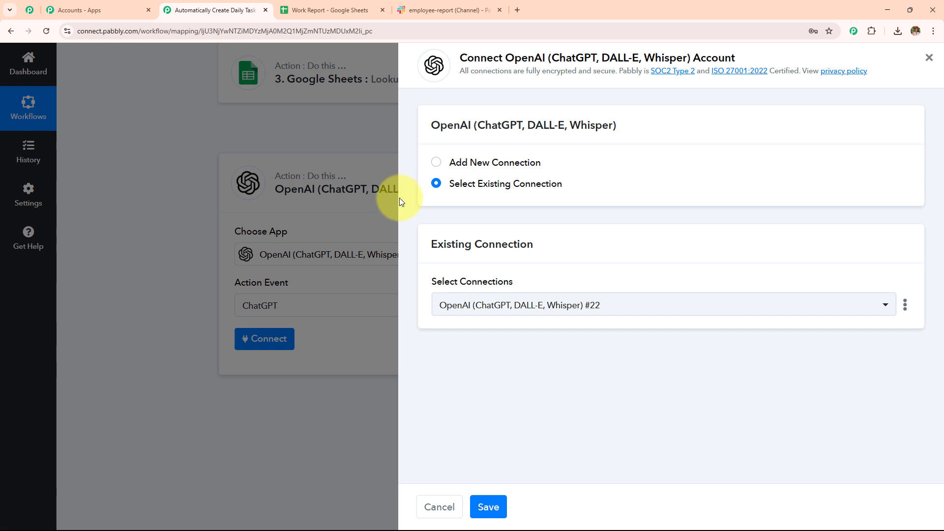
Choose to add a new OpenAI connection, read the token instructions, and open the OpenAI API Keys page
click(432, 171)
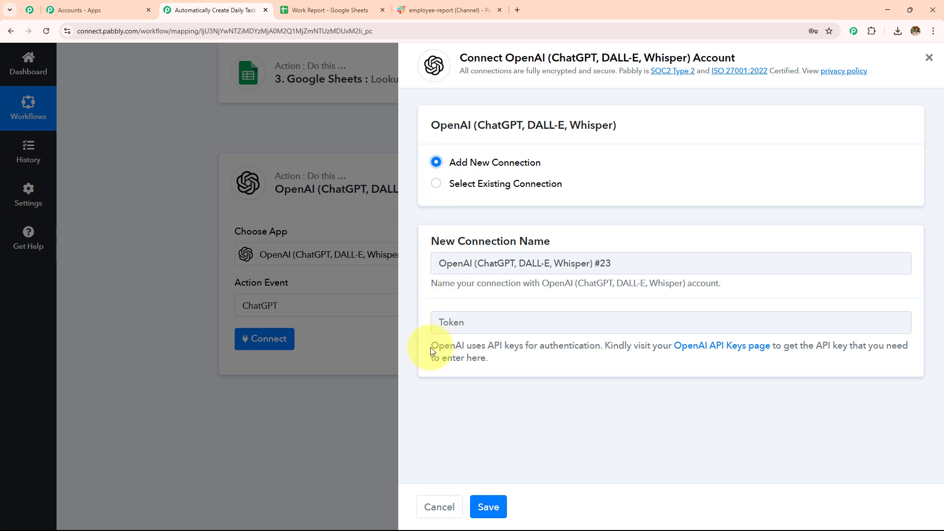
drag(430, 347, 498, 370)
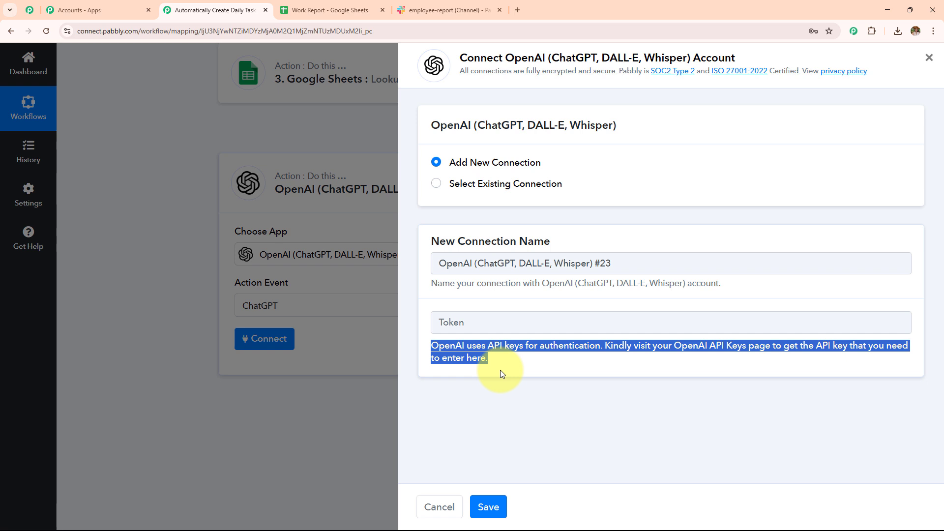
click(504, 362)
click(706, 347)
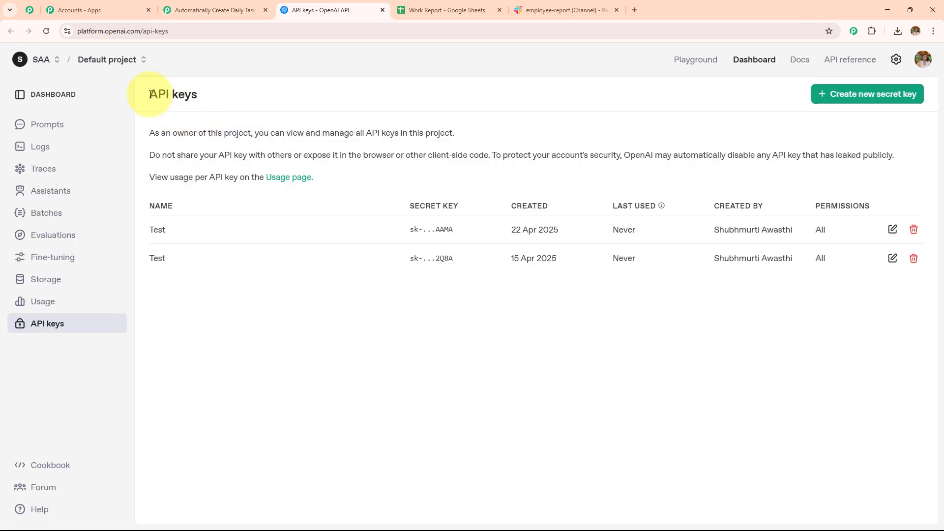
drag(150, 95, 274, 97)
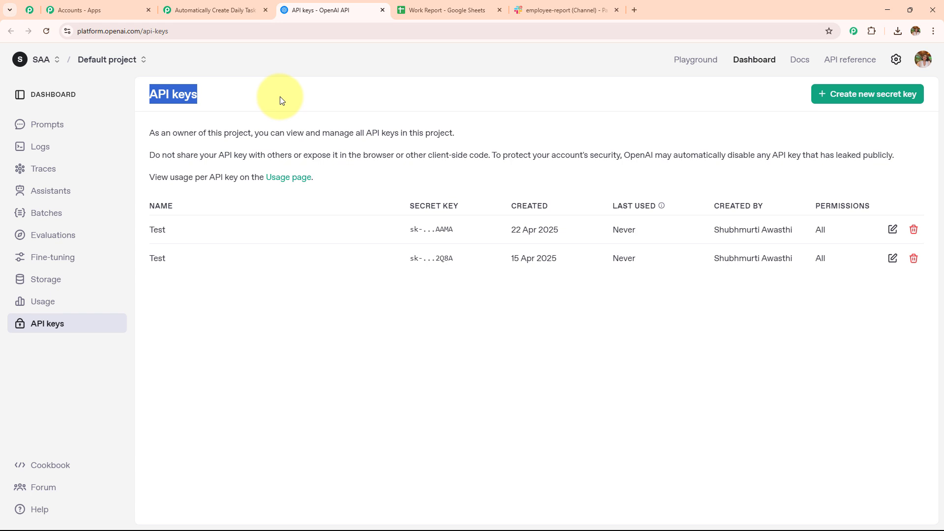
click(826, 99)
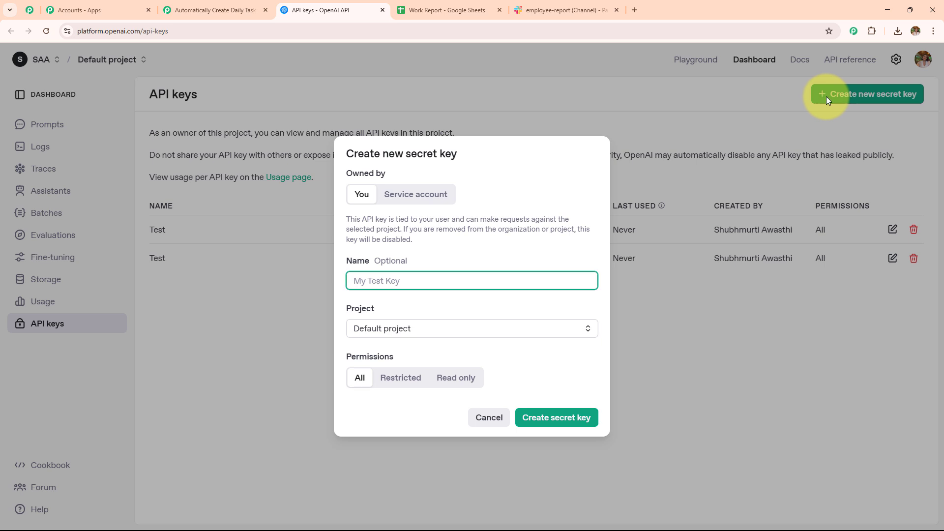
click(412, 281)
text(Test)
click(424, 311)
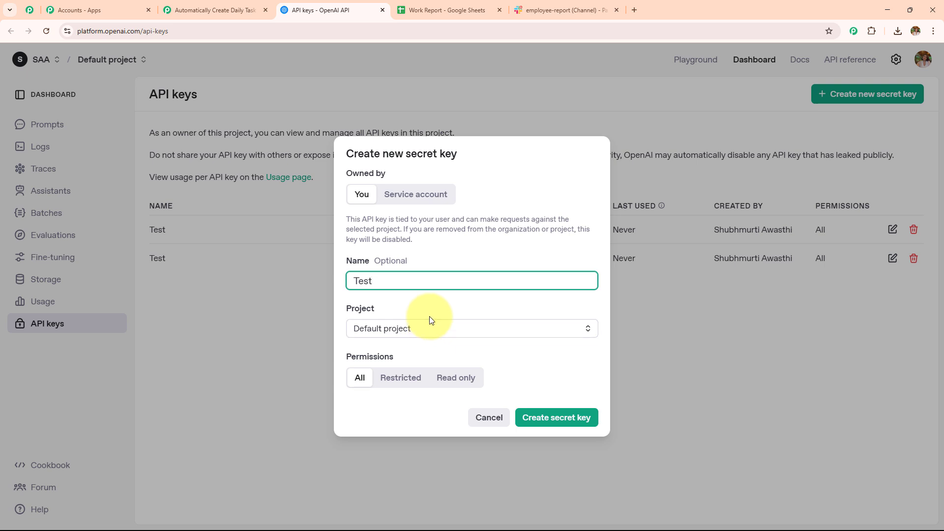
click(436, 305)
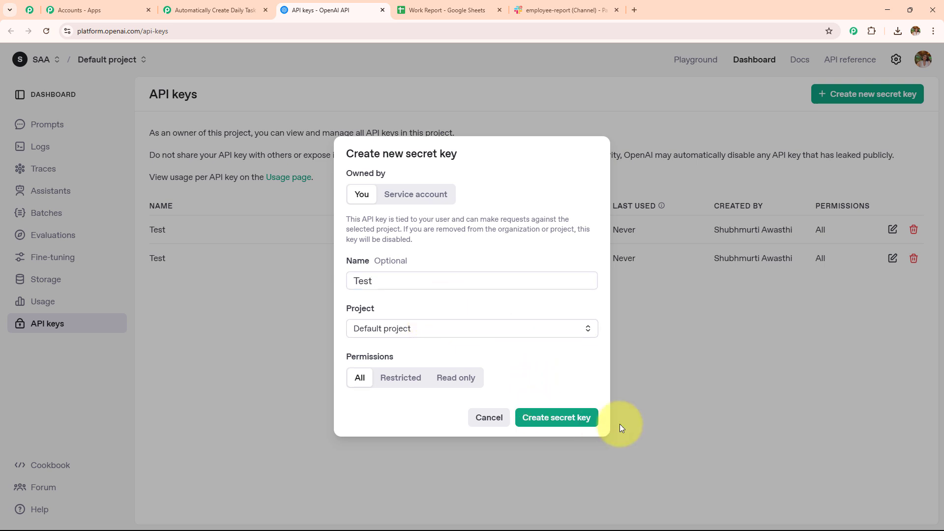
click(661, 381)
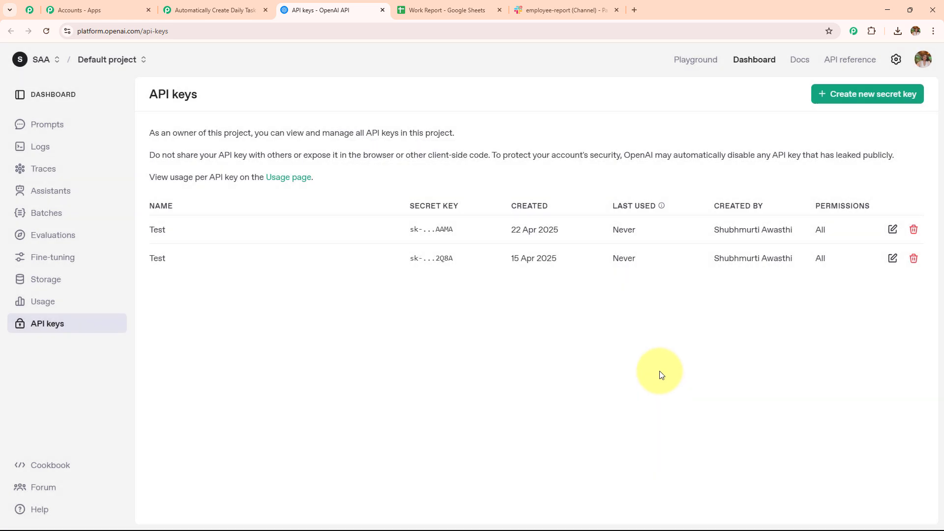
Return to the workflow and connect the ChatGPT action with the existing connection OpenAI (ChatGPT, DALL-E, Whisper) #22
click(231, 8)
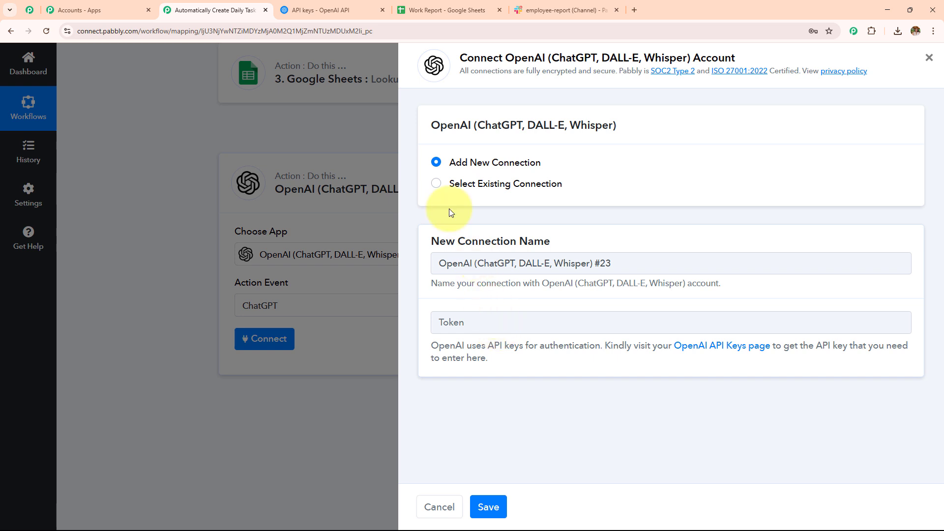
click(437, 184)
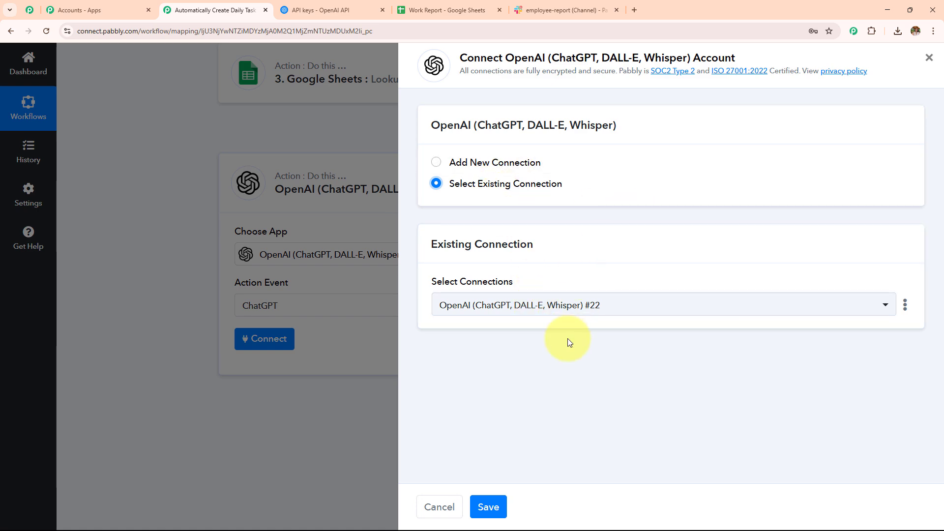
click(503, 495)
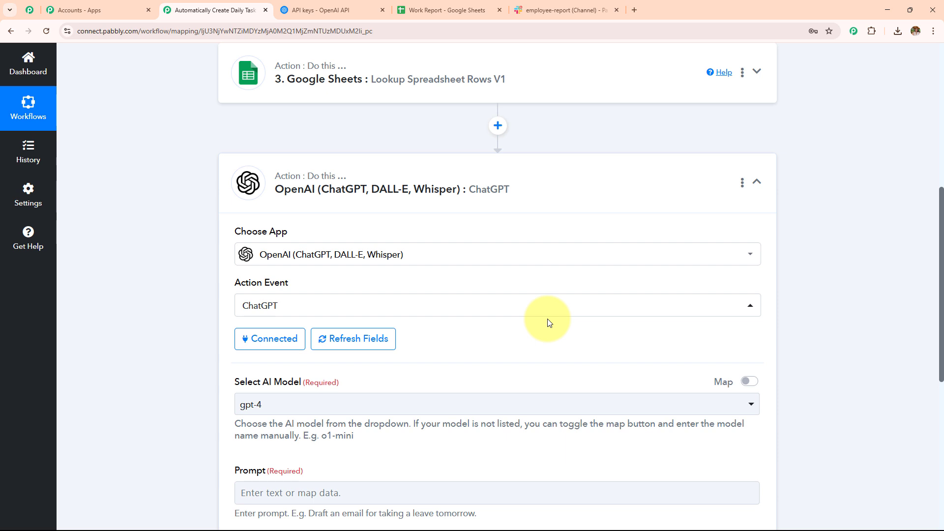
Set the ChatGPT action's AI model to gpt-4o-mini
scroll(453, 249, down, 4)
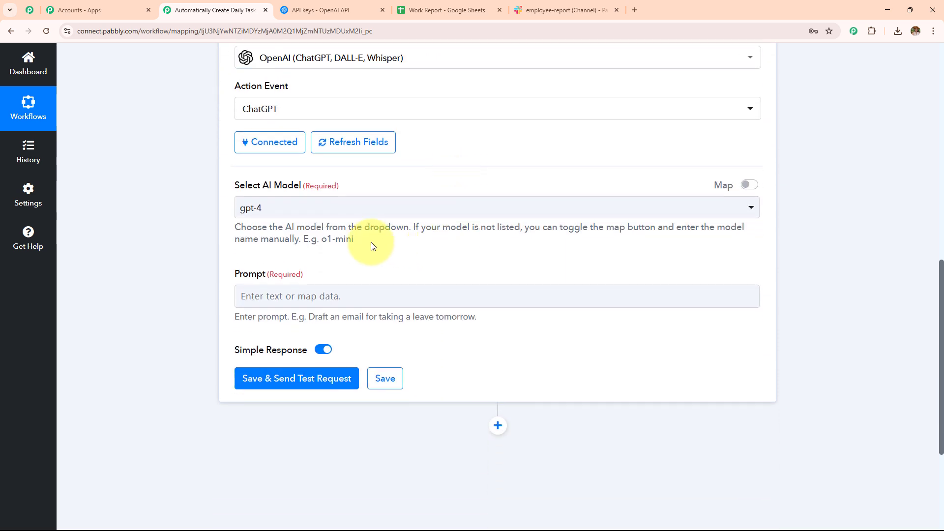
drag(265, 192, 382, 185)
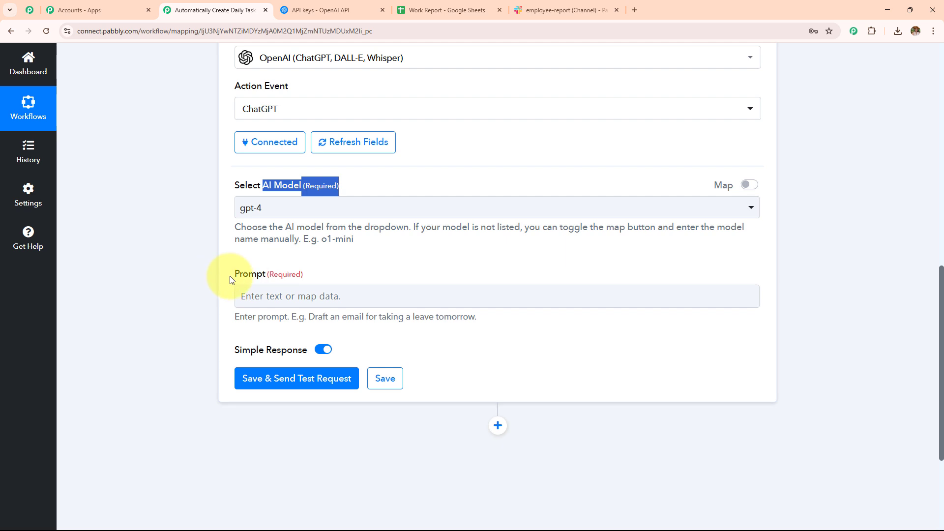
drag(229, 280, 371, 278)
click(359, 209)
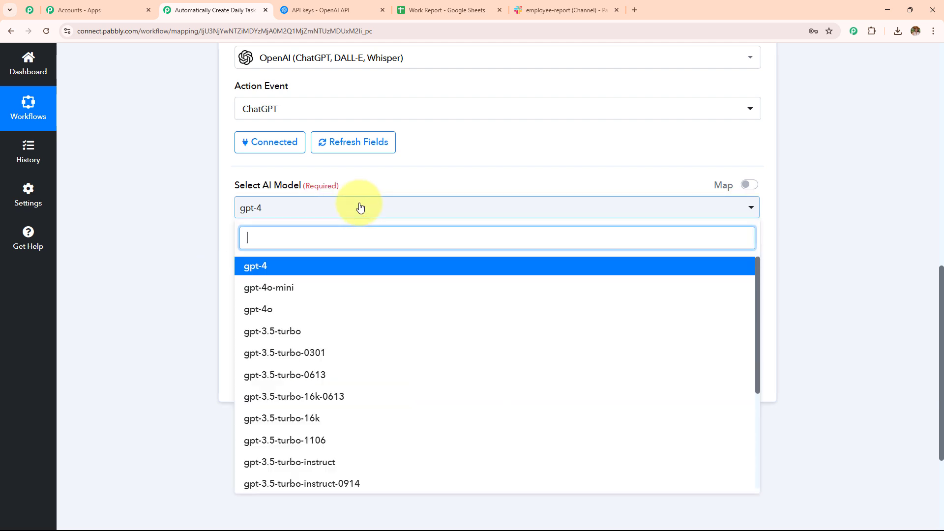
click(297, 294)
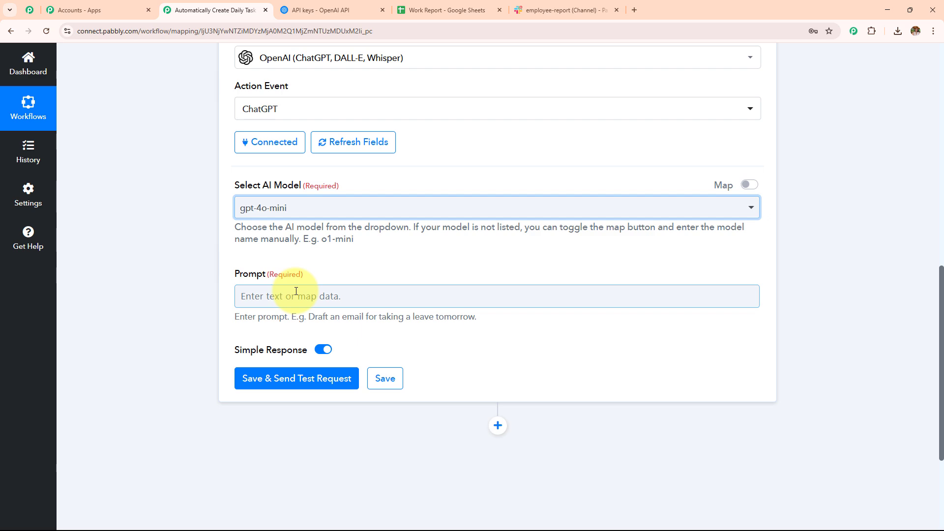
Enter the prompt "Create a short, professional summary of the following team task updates for today." and start a new line below it
scroll(296, 291, up, 9)
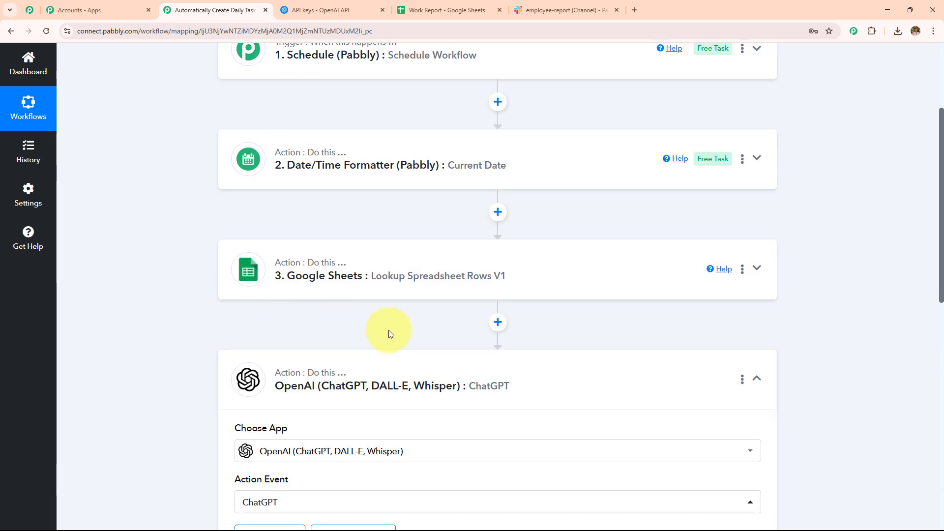
scroll(419, 312, up, 1)
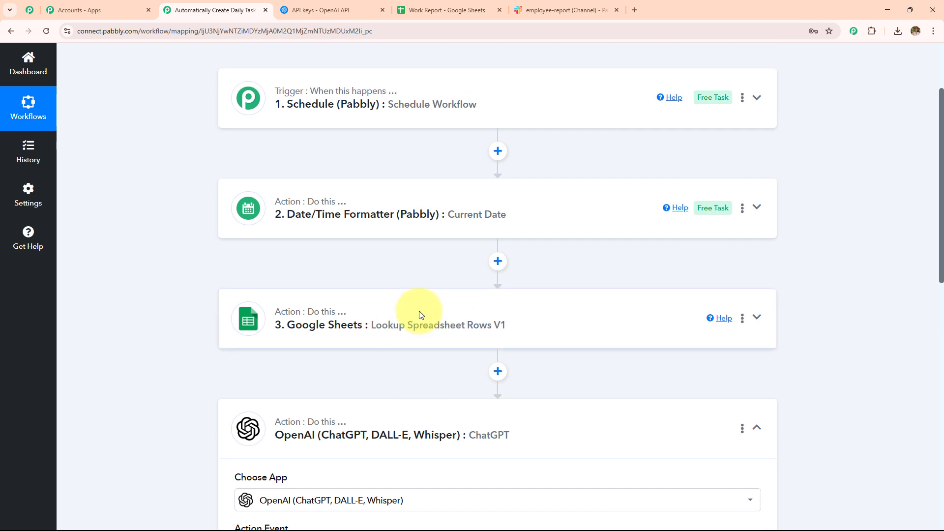
scroll(420, 315, down, 11)
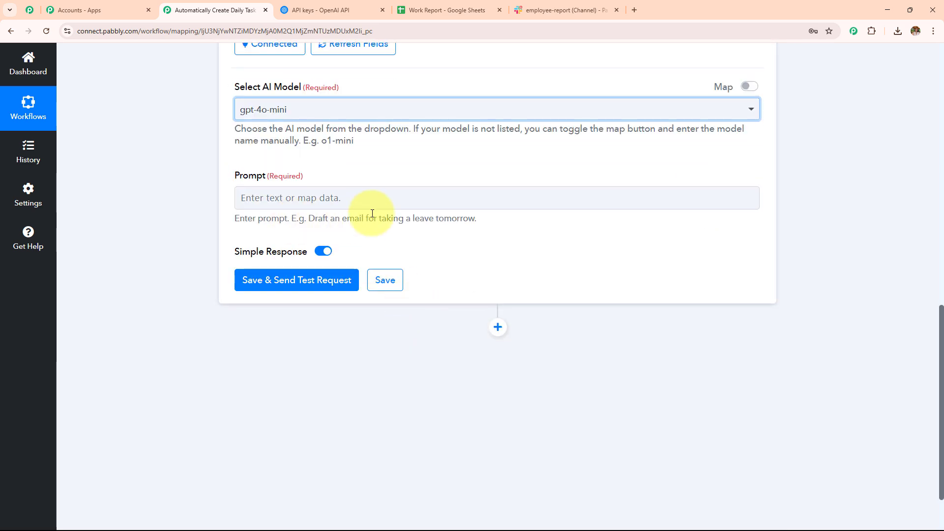
click(414, 204)
text(Create a short, professional summary of the following team task updates for today.)
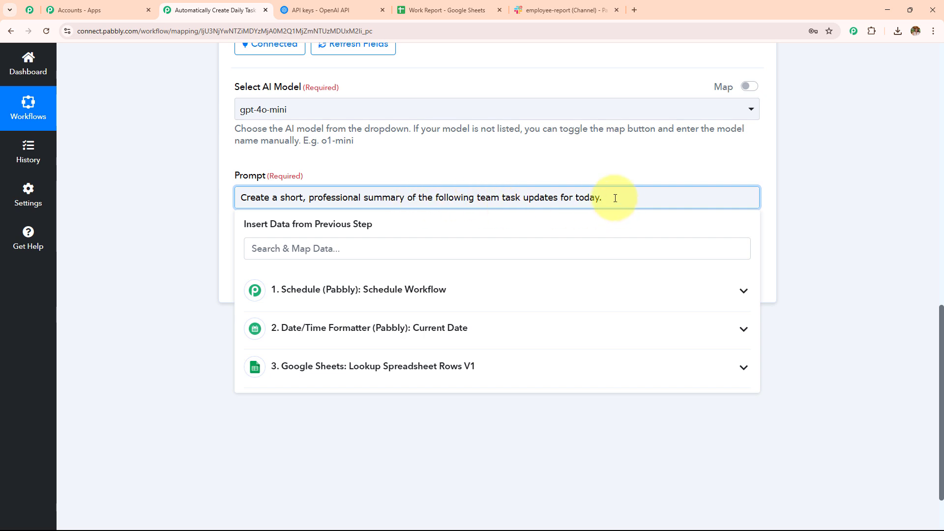
key(Return)
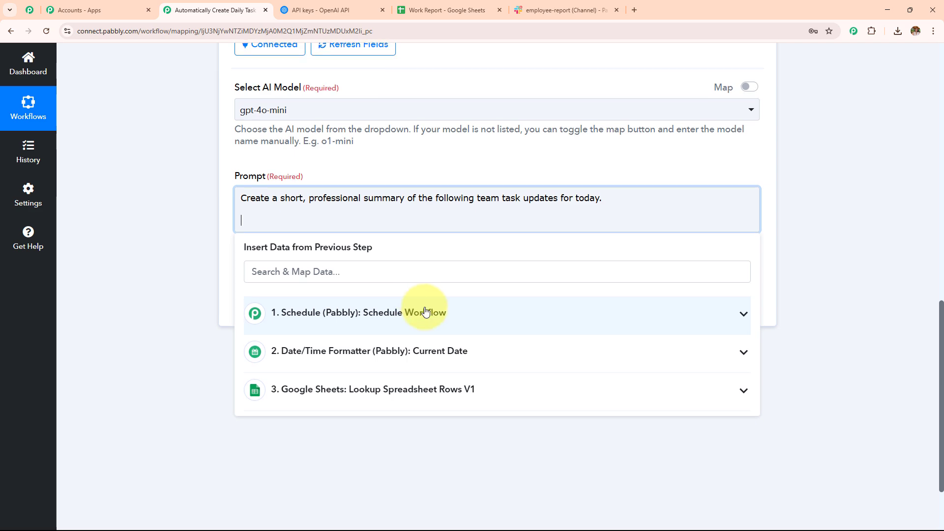
Map the Google Sheets lookup's Response Result into the ChatGPT prompt below the summary instruction
scroll(419, 300, up, 9)
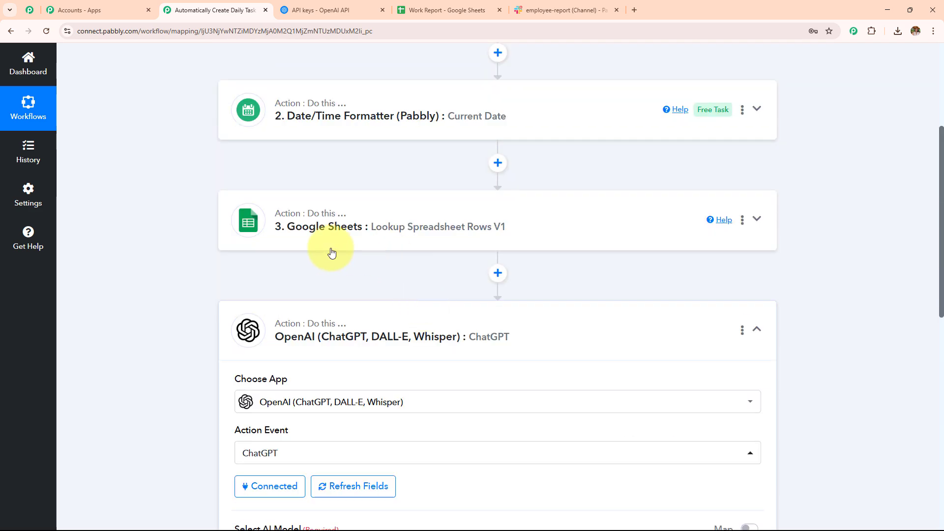
click(457, 10)
click(205, 8)
scroll(361, 266, down, 9)
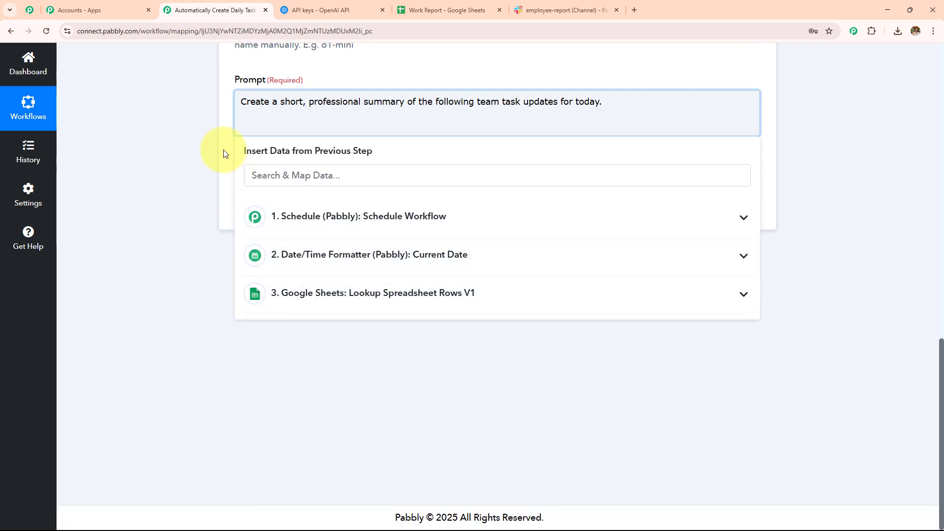
click(638, 124)
click(187, 273)
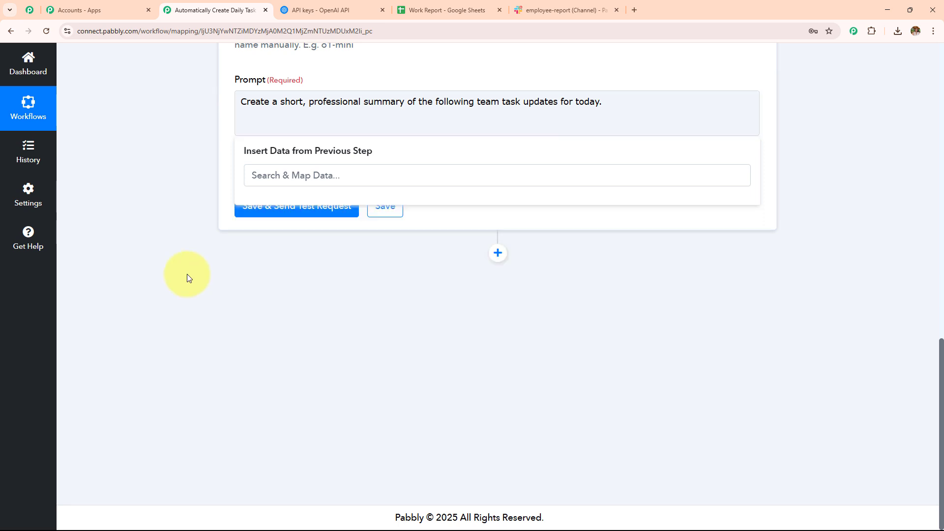
click(247, 124)
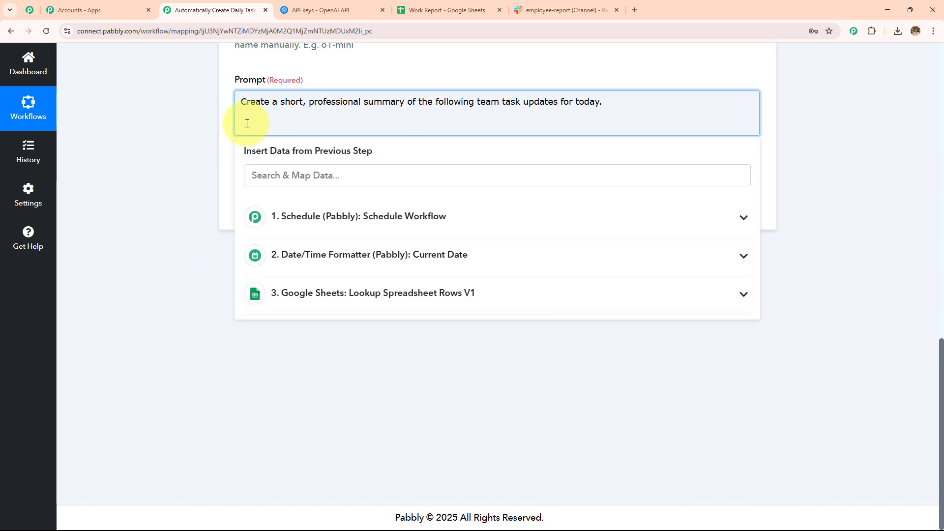
click(312, 292)
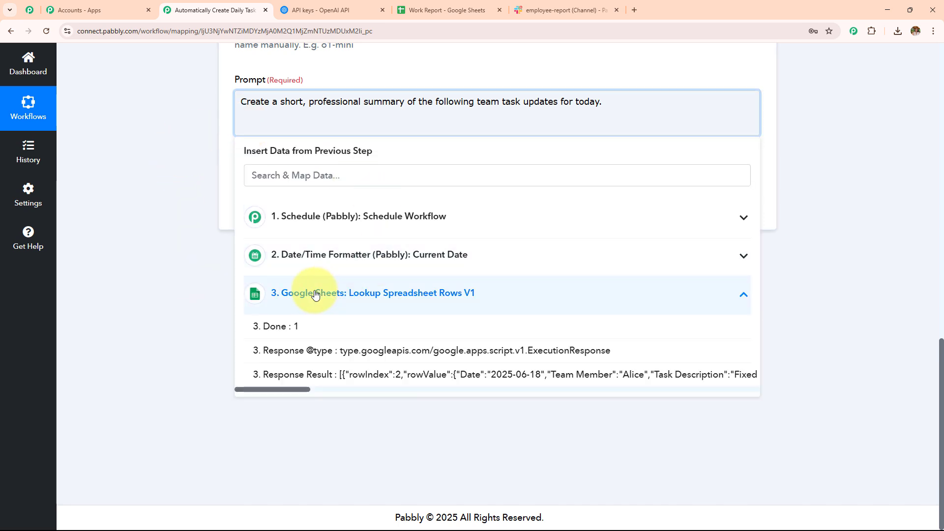
click(384, 384)
click(178, 210)
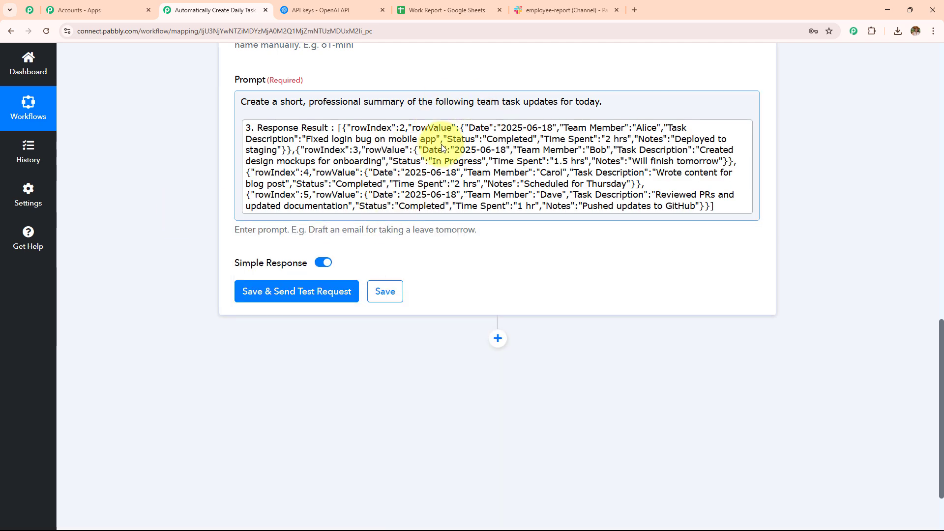
Check the mapped task data against the Work Report sheet, and save the ChatGPT action with a test request
click(440, 10)
click(215, 10)
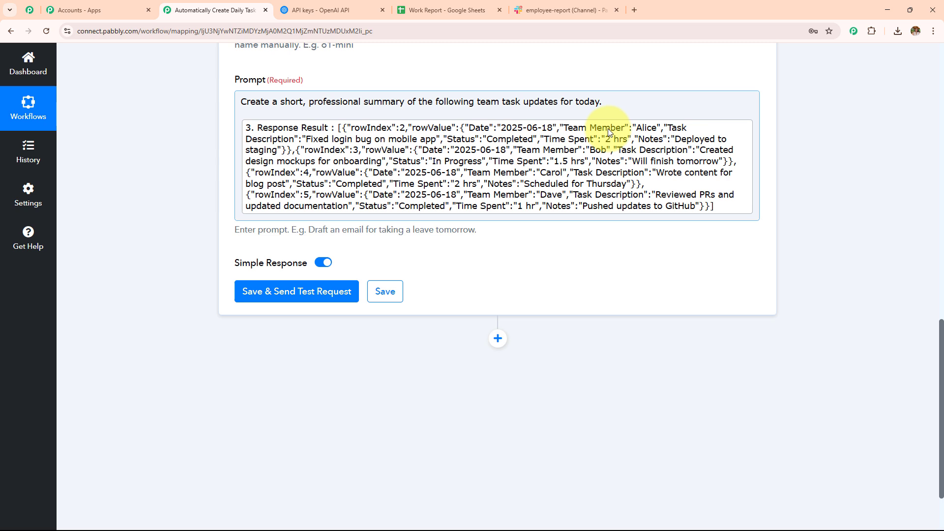
click(324, 299)
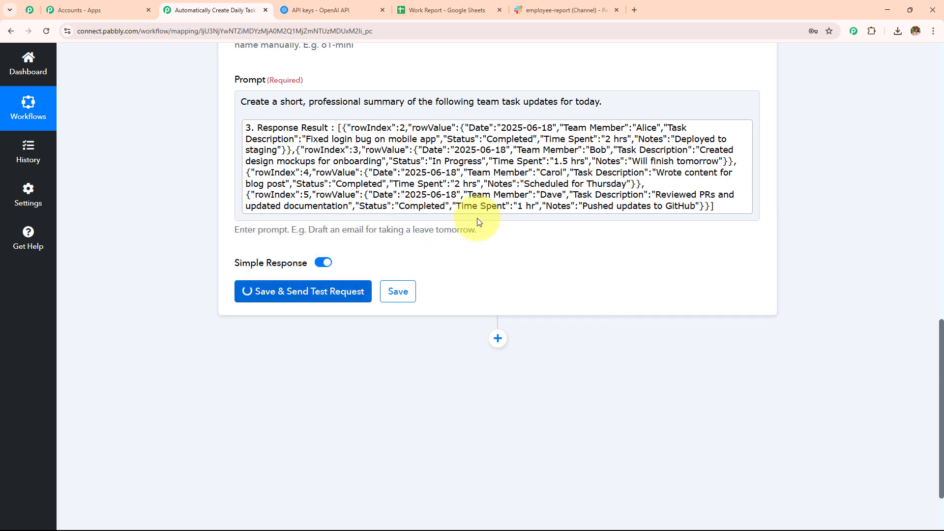
Examine the full generated task summary under Choices 0 Message Content in the ChatGPT test response
scroll(479, 216, down, 2)
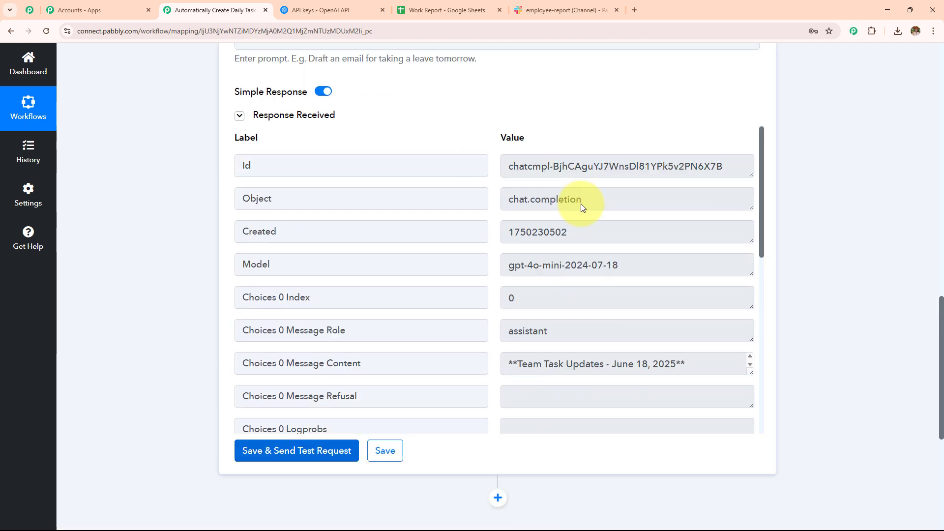
scroll(492, 203, down, 3)
triple_click(351, 203)
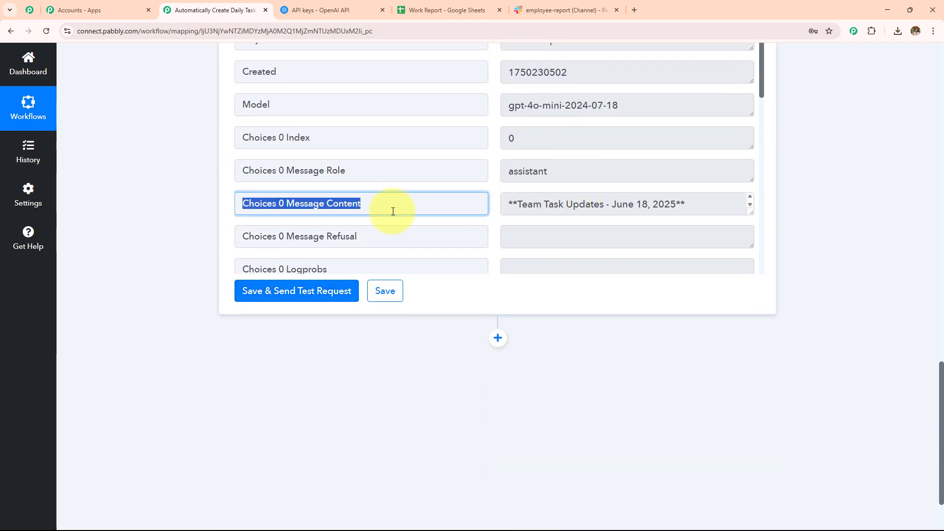
scroll(795, 205, up, 4)
scroll(670, 236, down, 4)
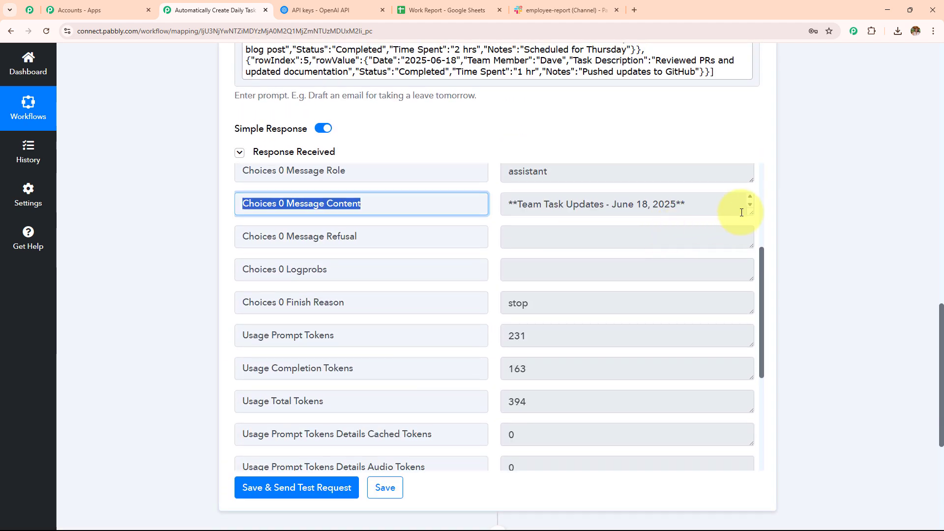
drag(748, 211, 737, 436)
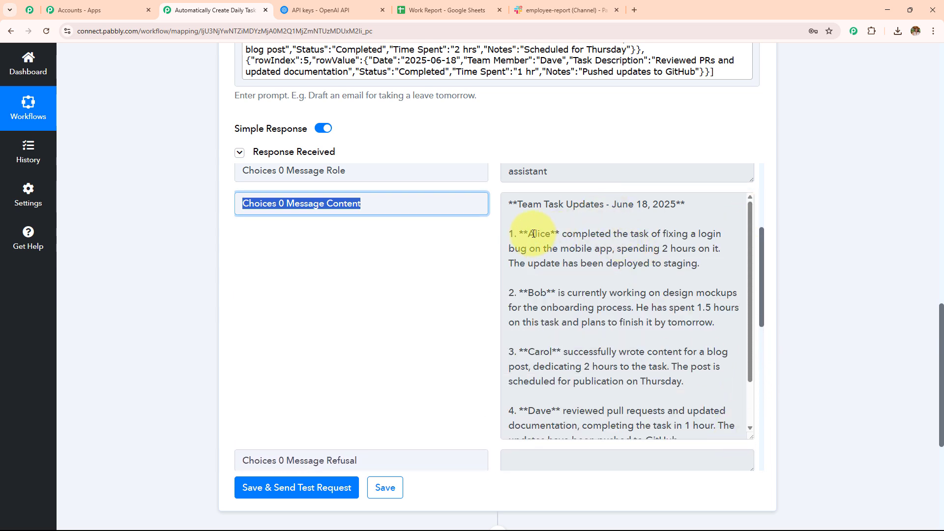
scroll(565, 315, down, 1)
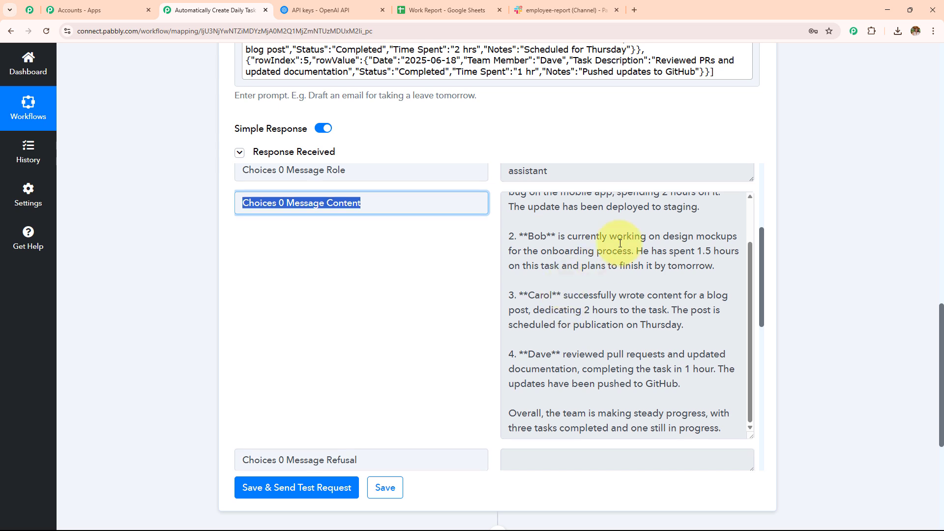
scroll(620, 243, down, 2)
drag(544, 316, 747, 329)
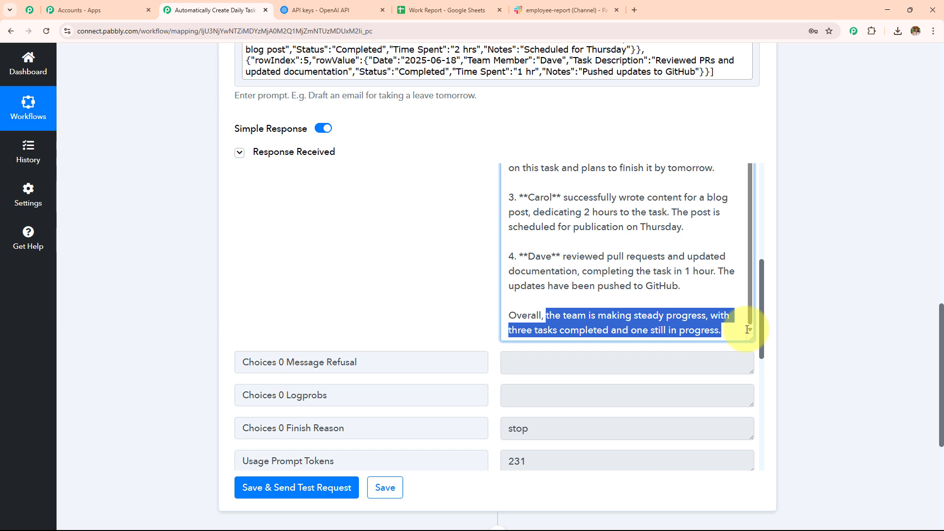
scroll(610, 257, up, 6)
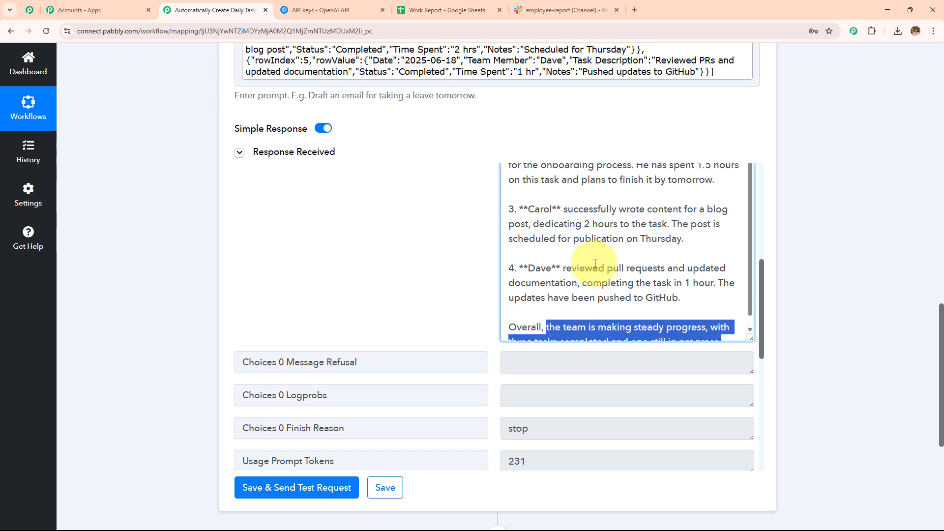
scroll(611, 256, up, 2)
scroll(609, 255, down, 5)
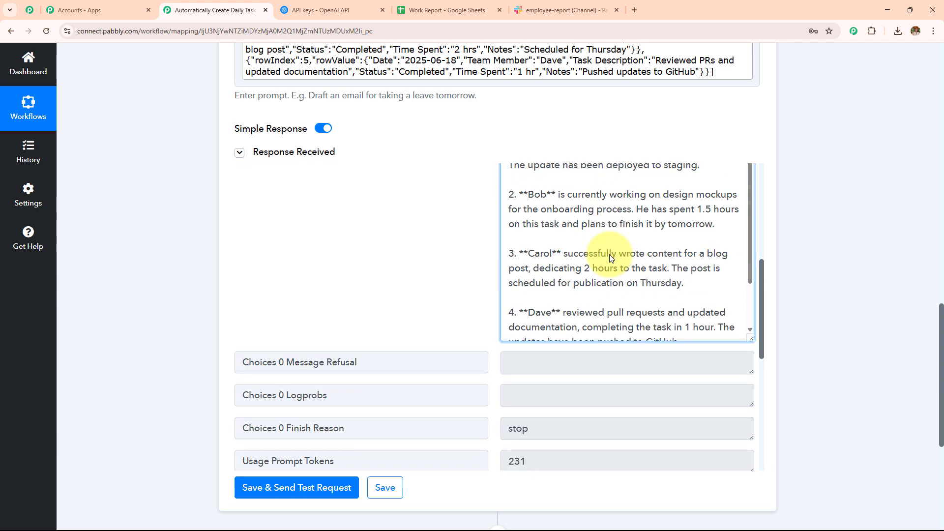
scroll(609, 254, up, 3)
scroll(608, 165, up, 5)
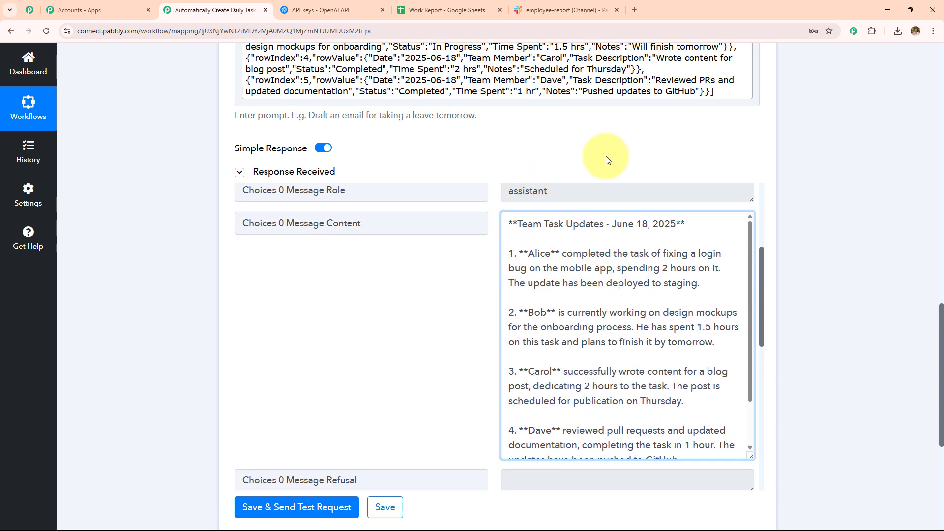
scroll(608, 168, down, 12)
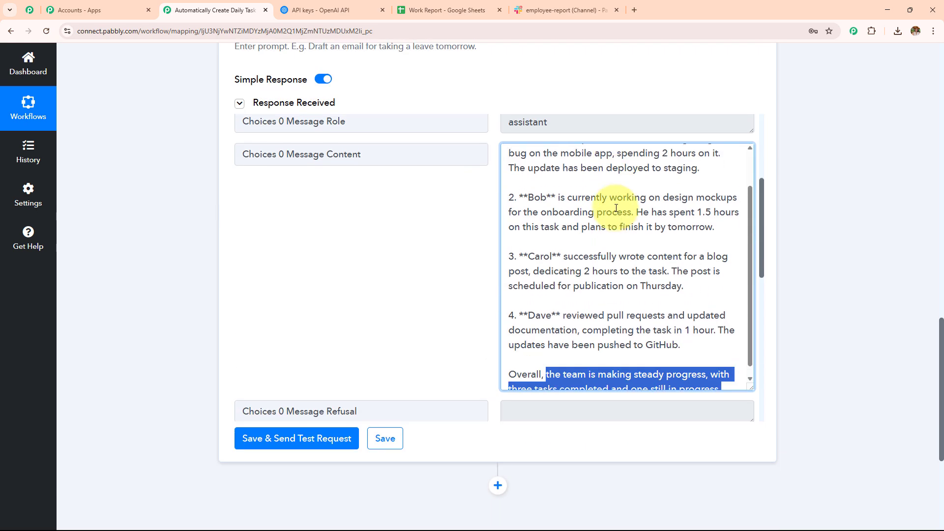
scroll(615, 209, up, 3)
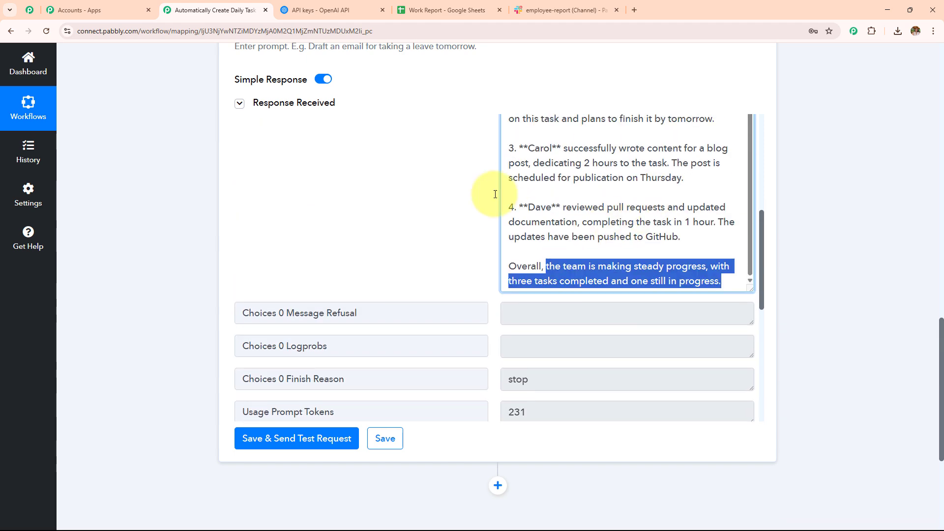
scroll(816, 149, down, 4)
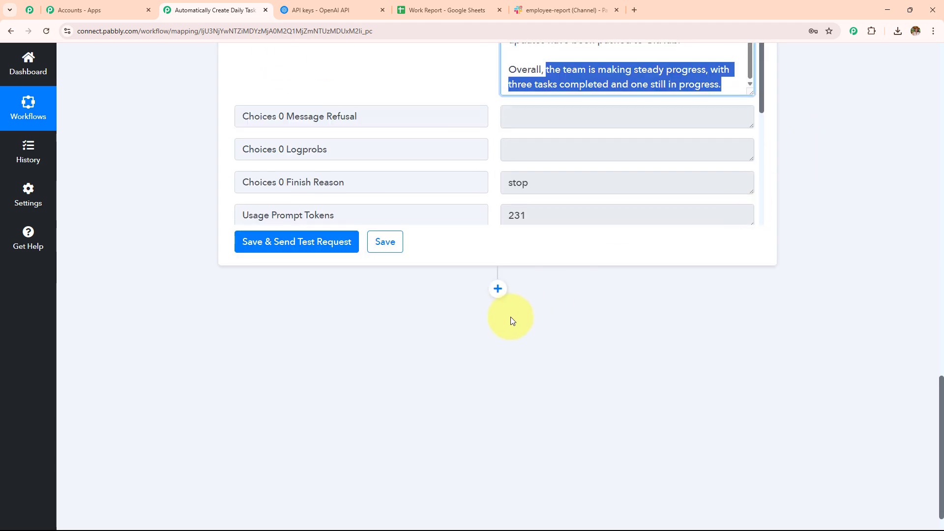
Add a Slack action after the ChatGPT step with the Send Channel Message event
click(497, 288)
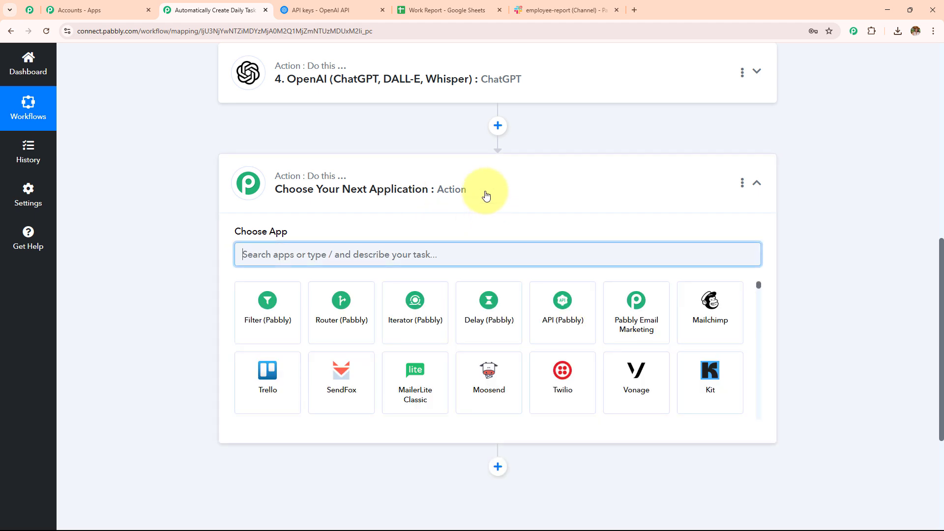
text(sla)
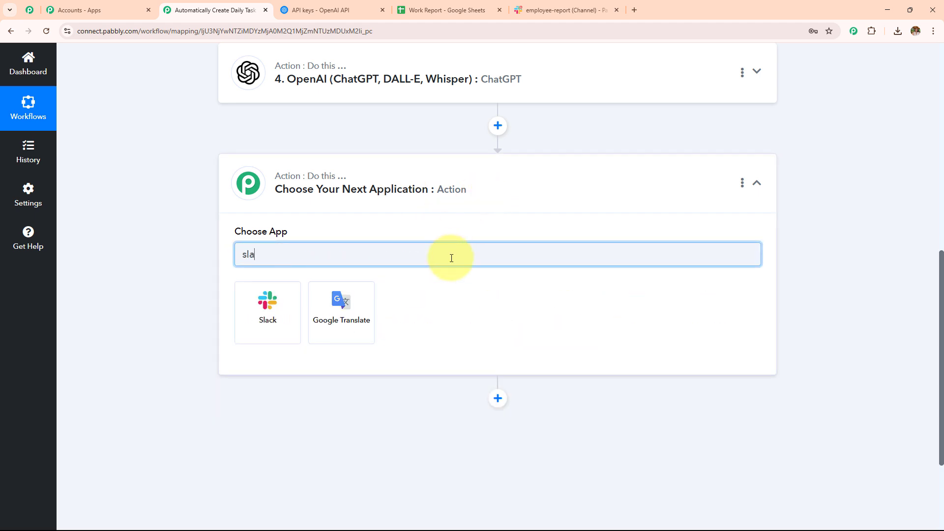
click(278, 334)
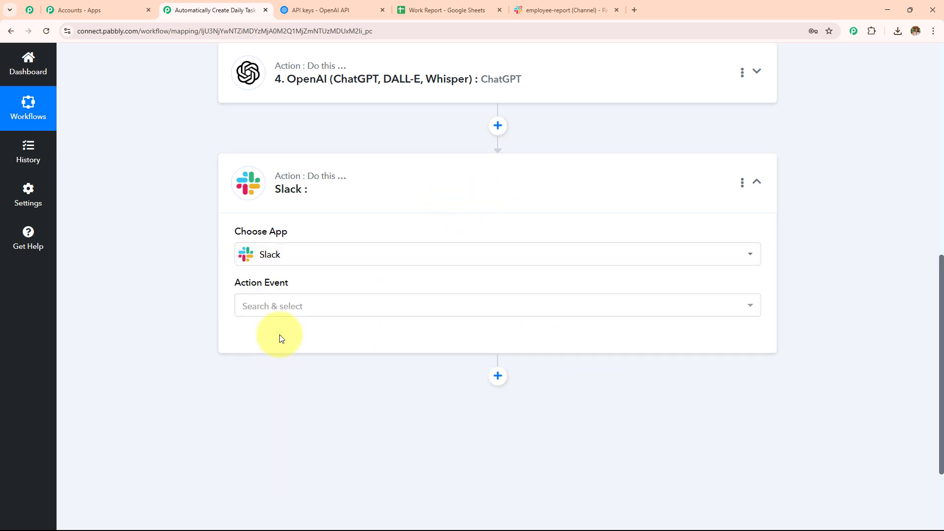
click(355, 311)
click(330, 126)
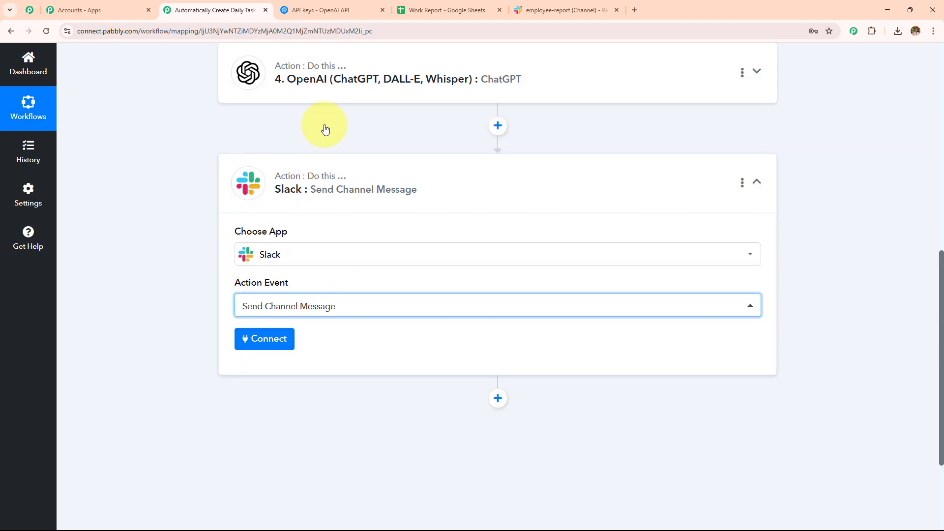
Start a new Slack connection named Slack #53 with the token type user
click(264, 338)
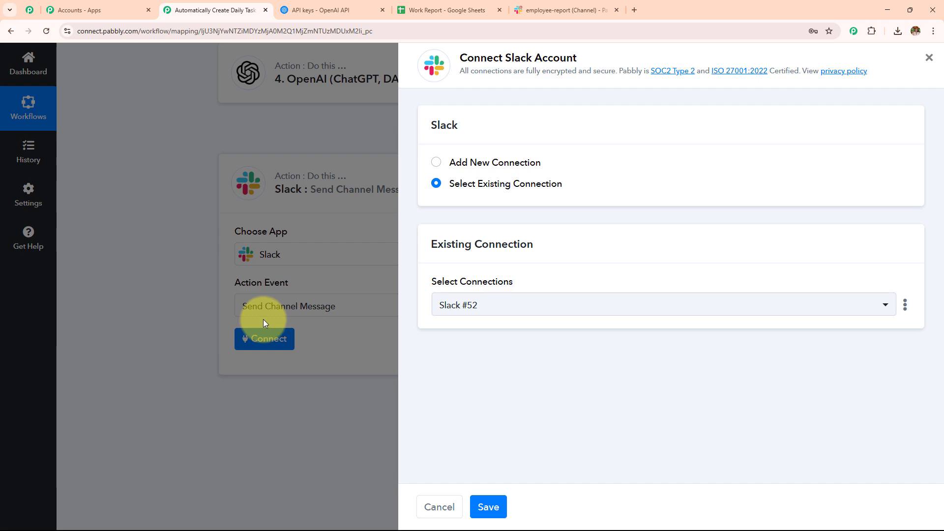
click(436, 163)
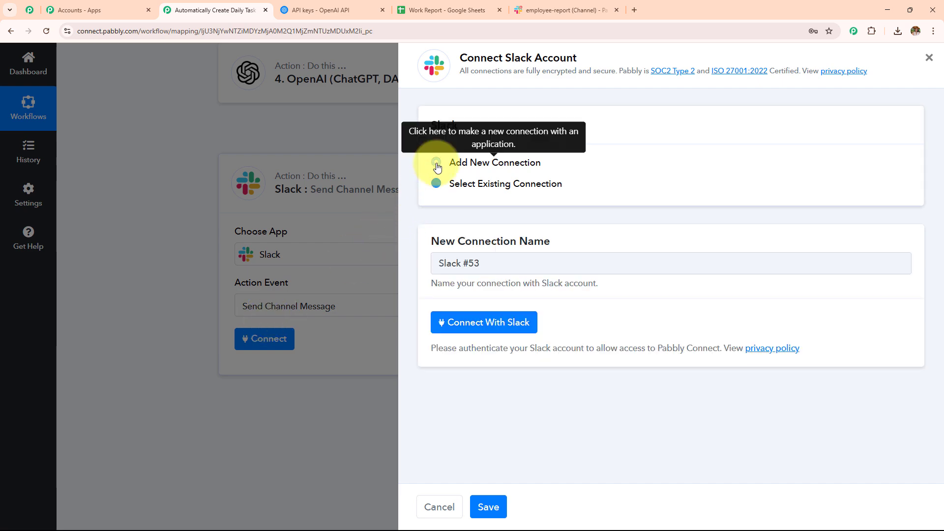
click(497, 330)
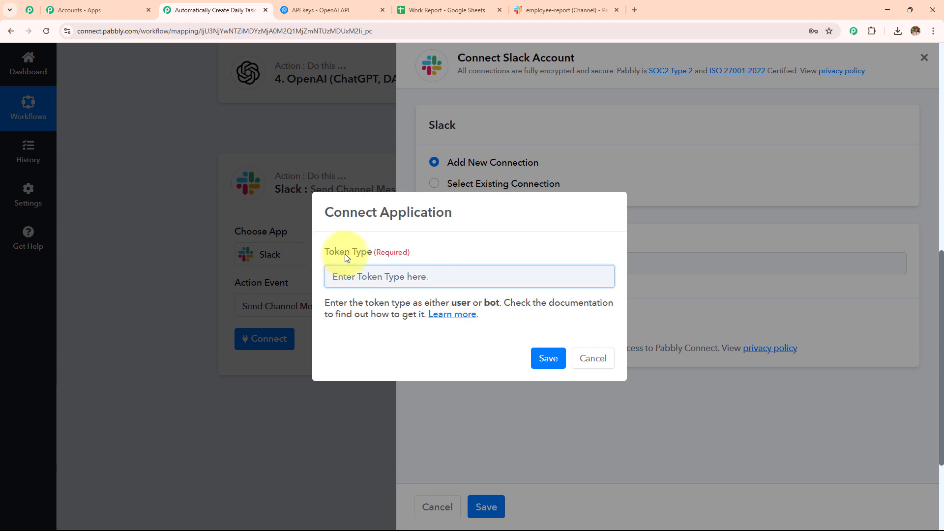
drag(326, 248, 413, 253)
drag(325, 303, 538, 323)
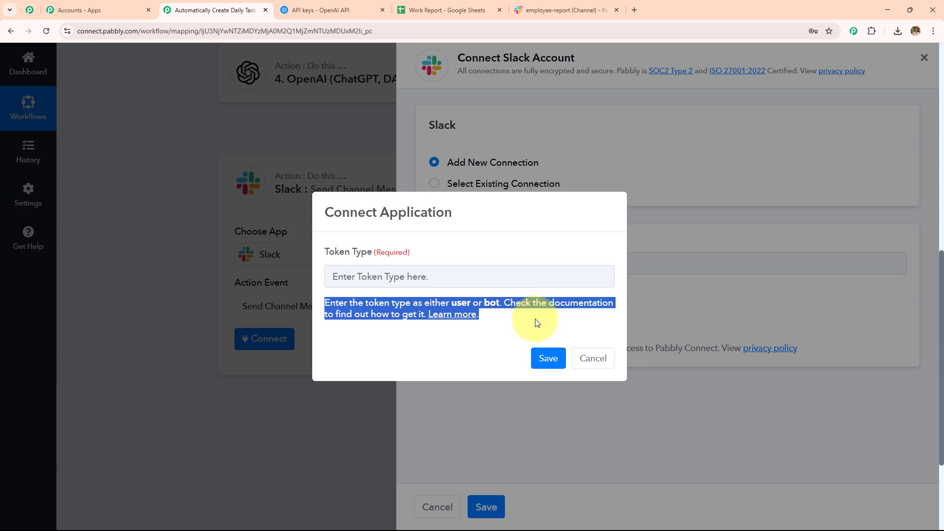
click(454, 279)
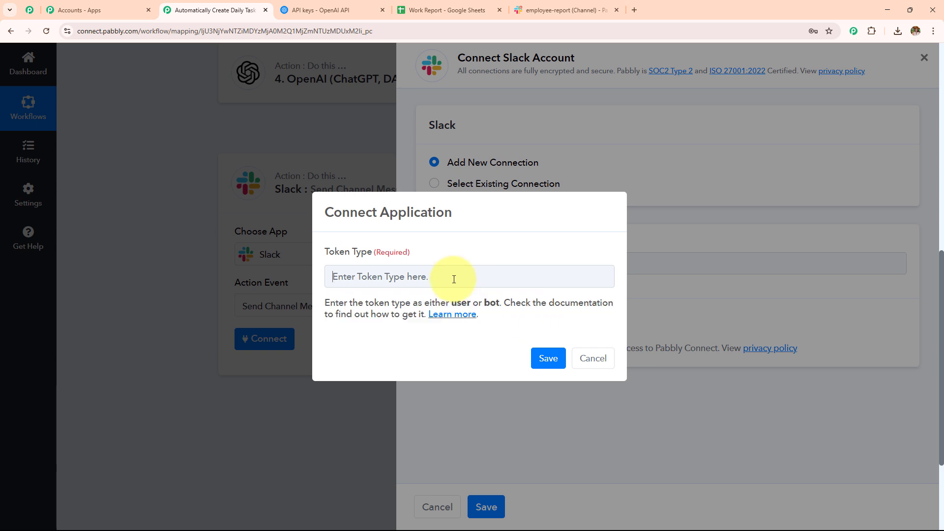
text(user)
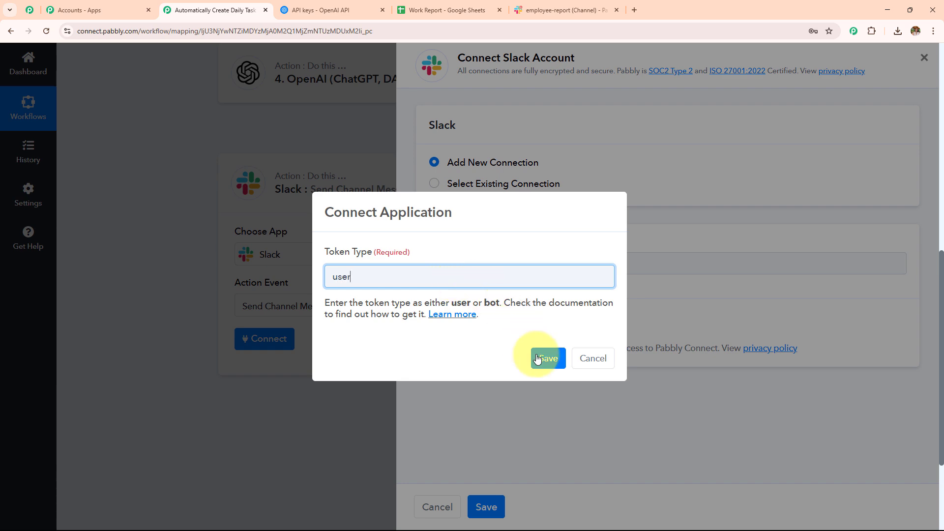
click(546, 359)
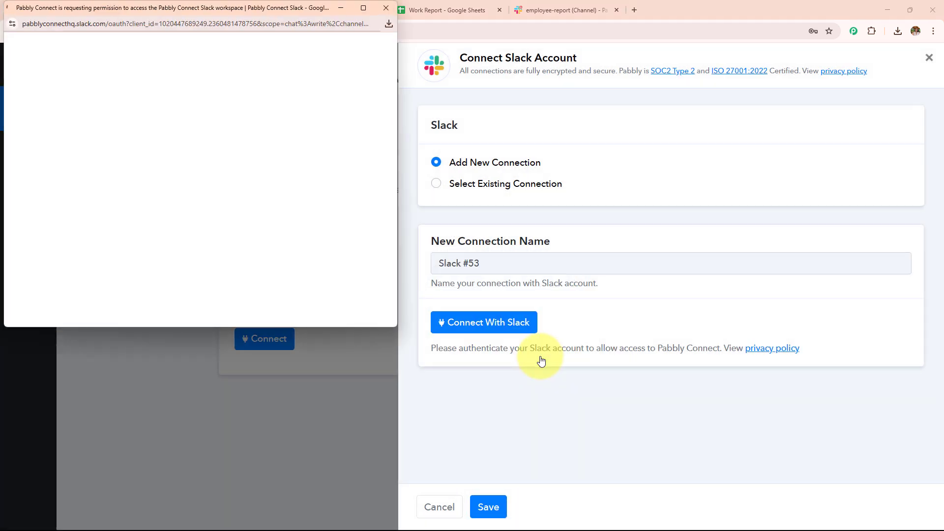
Allow Pabbly Connect to access the Pabbly Connect Slack workspace
scroll(311, 297, down, 5)
click(240, 240)
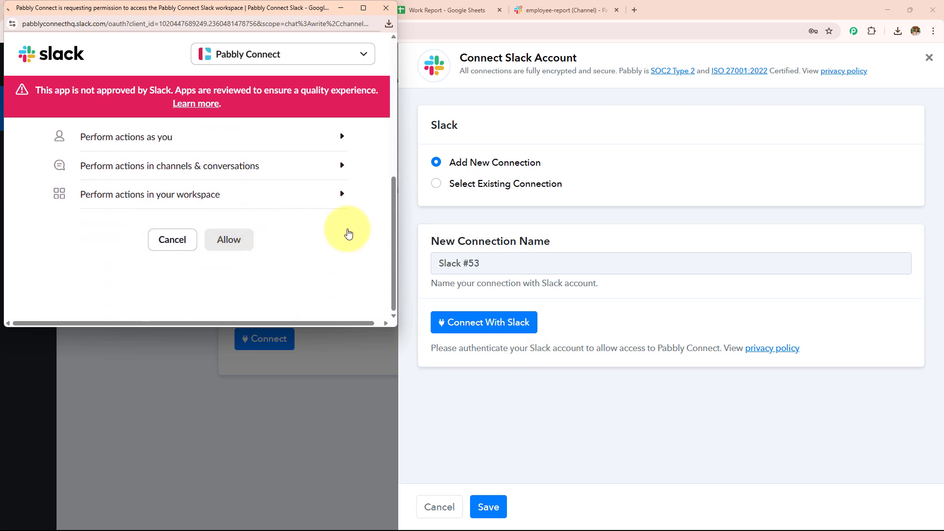
click(230, 248)
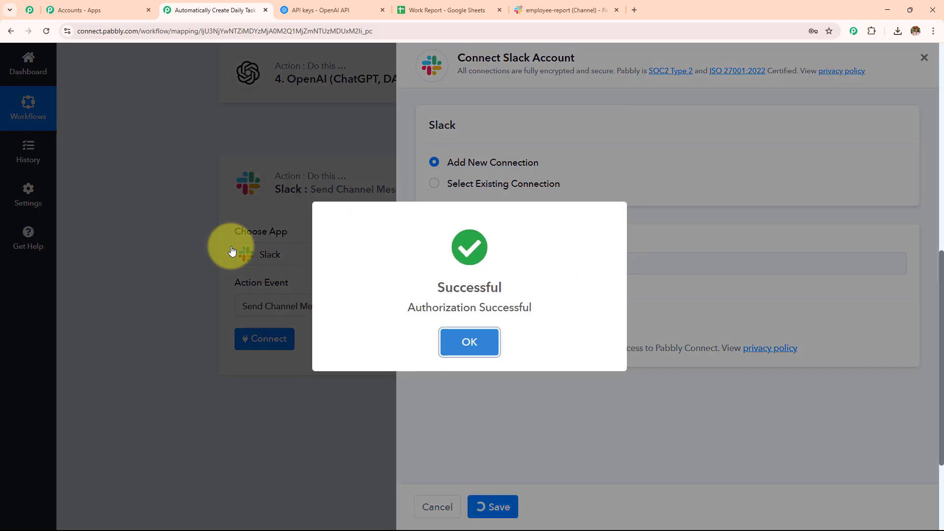
Set the Slack action's Channel ID to employee-report, checking the channel name in Slack
scroll(443, 228, down, 3)
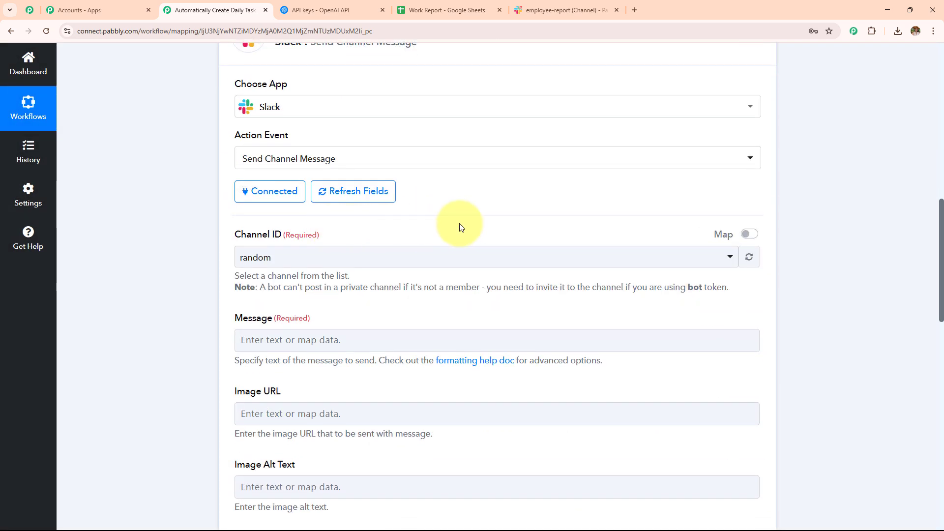
scroll(435, 219, down, 3)
drag(222, 88, 437, 80)
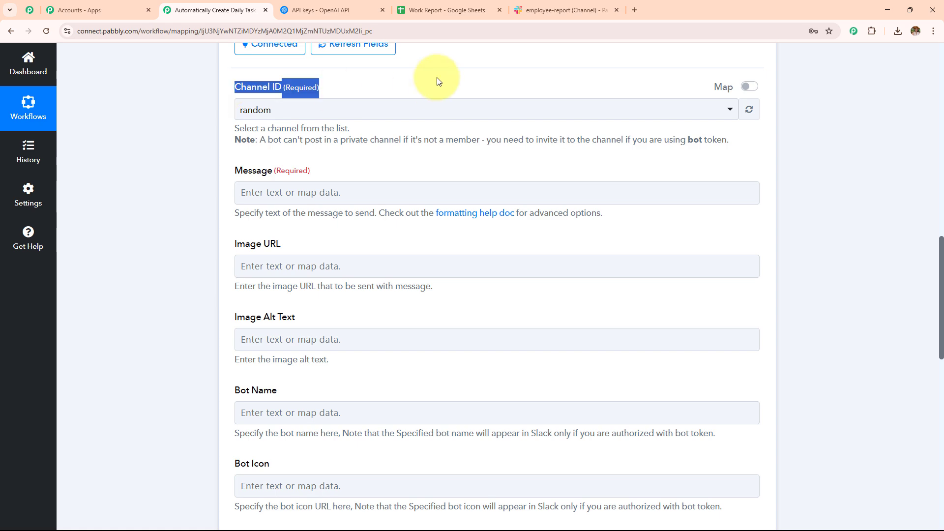
click(559, 8)
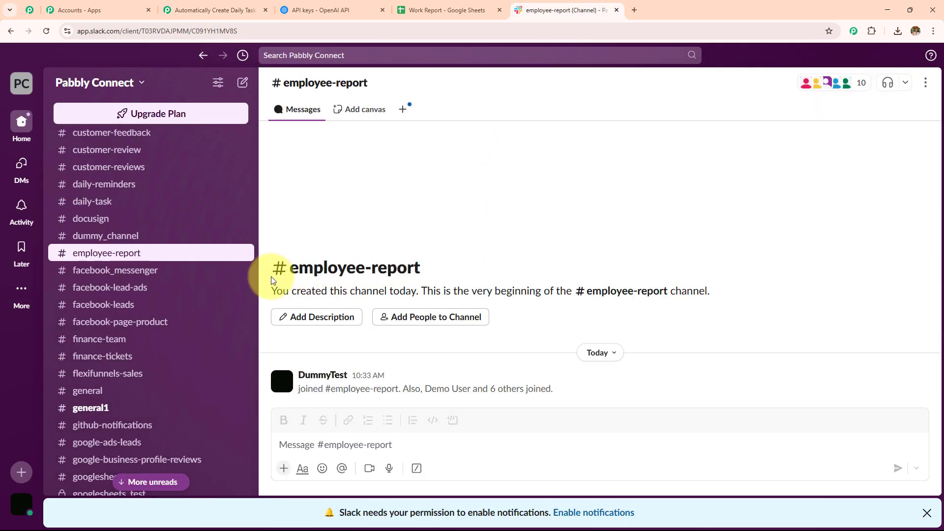
drag(291, 270, 439, 276)
click(228, 11)
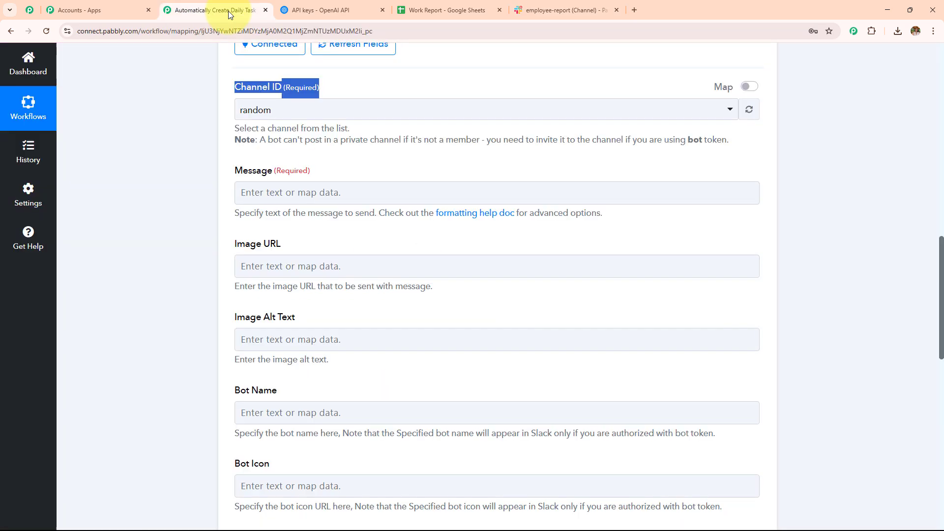
click(333, 104)
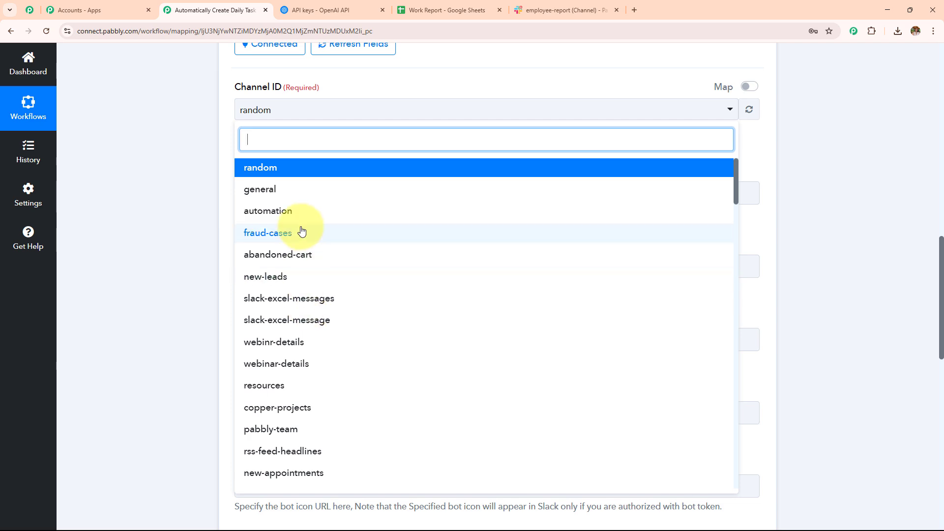
text(employee)
click(295, 170)
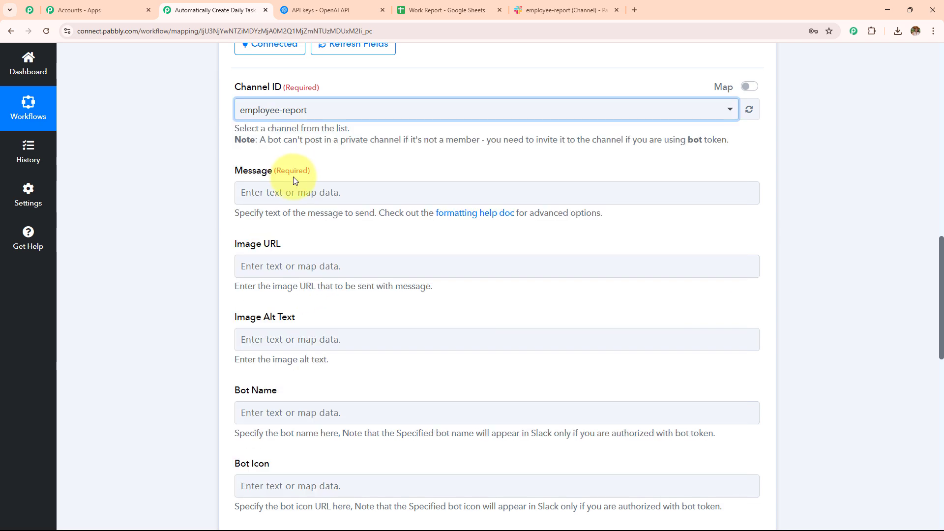
Map the Slack message to Choices 0 Message Content from the ChatGPT step
click(302, 204)
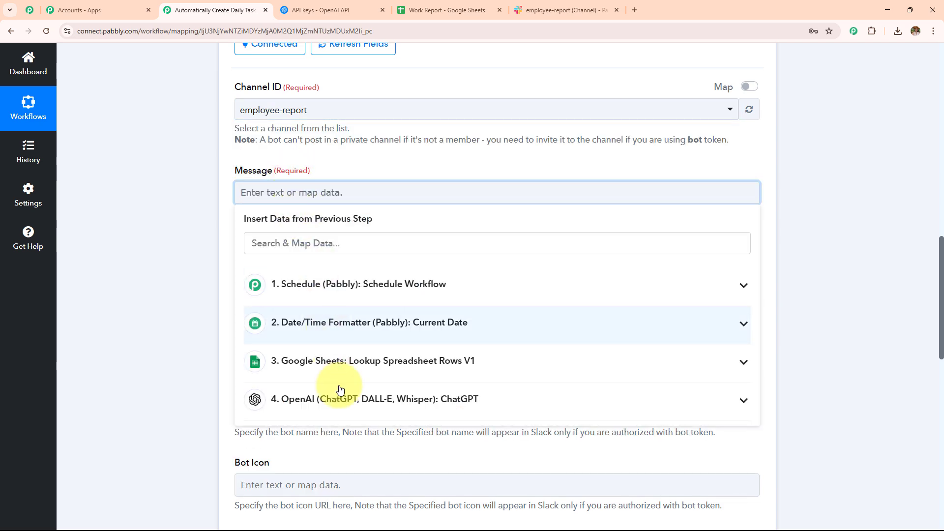
click(324, 399)
scroll(422, 354, down, 4)
click(421, 376)
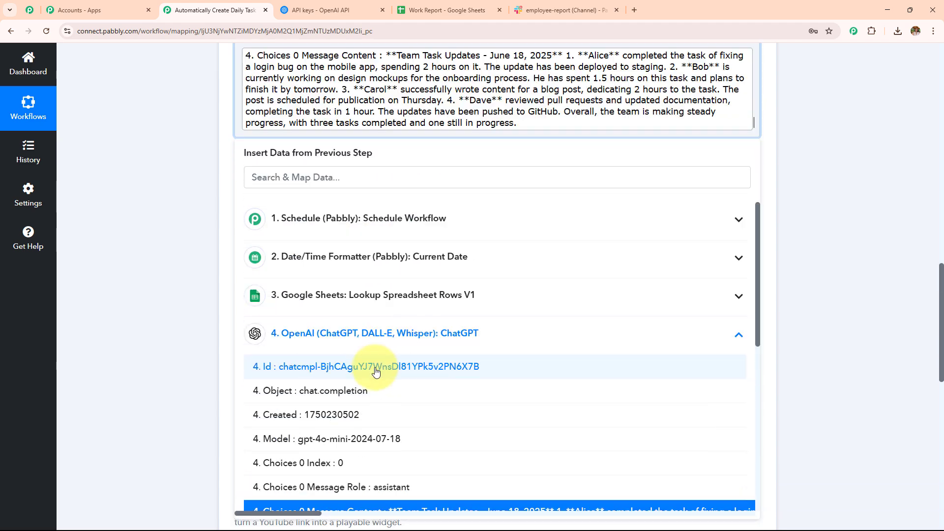
click(328, 219)
scroll(328, 219, up, 3)
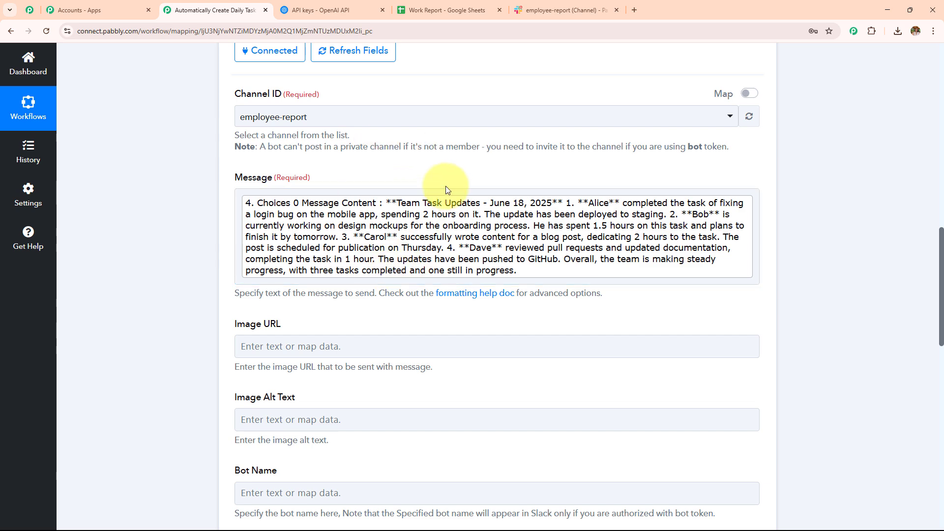
Choose True for Auto-Expand Links and for Link Usernames and Channel Names, and False for Reply Broadcast, leaving the optional text fields blank
scroll(445, 185, down, 4)
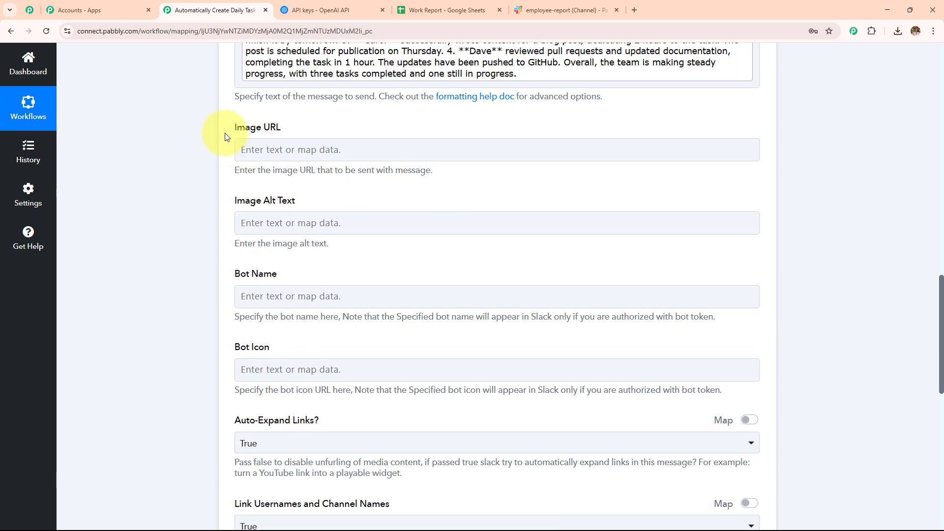
drag(228, 130, 403, 226)
scroll(403, 229, down, 4)
scroll(402, 226, down, 3)
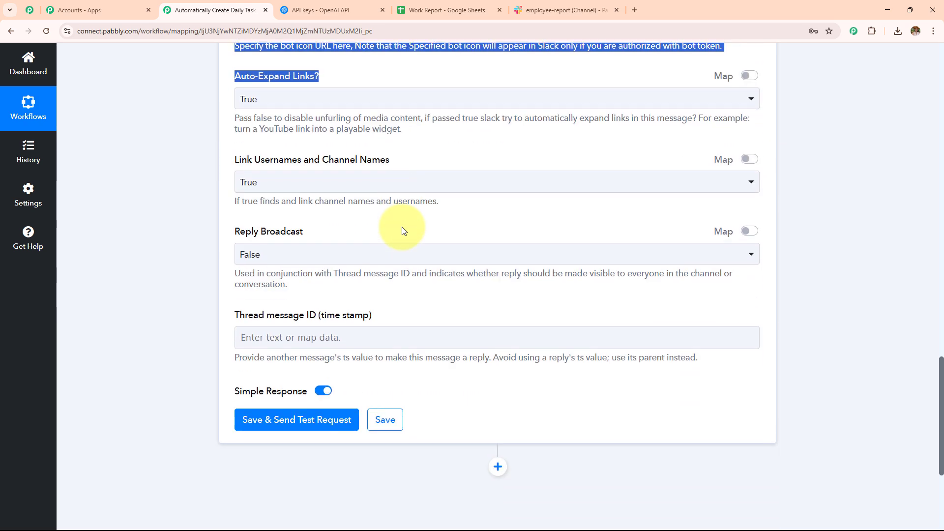
click(256, 105)
click(268, 157)
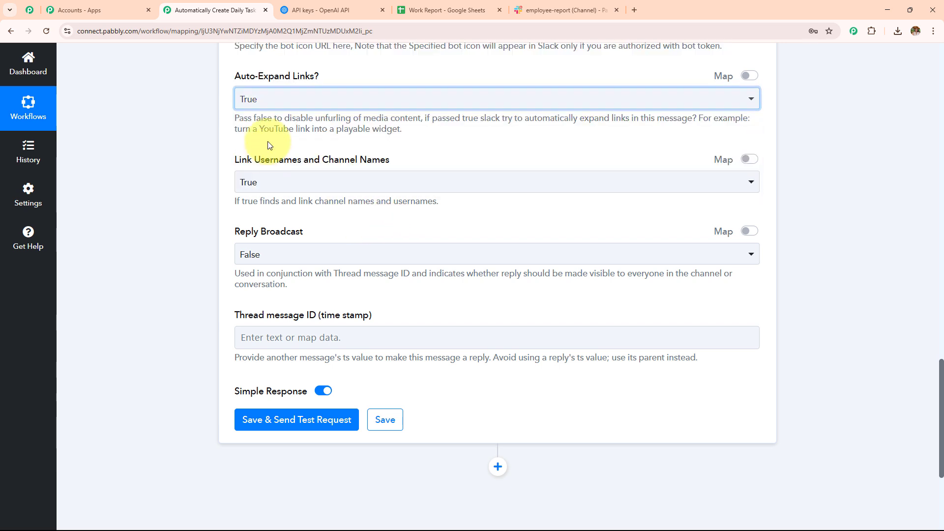
click(282, 182)
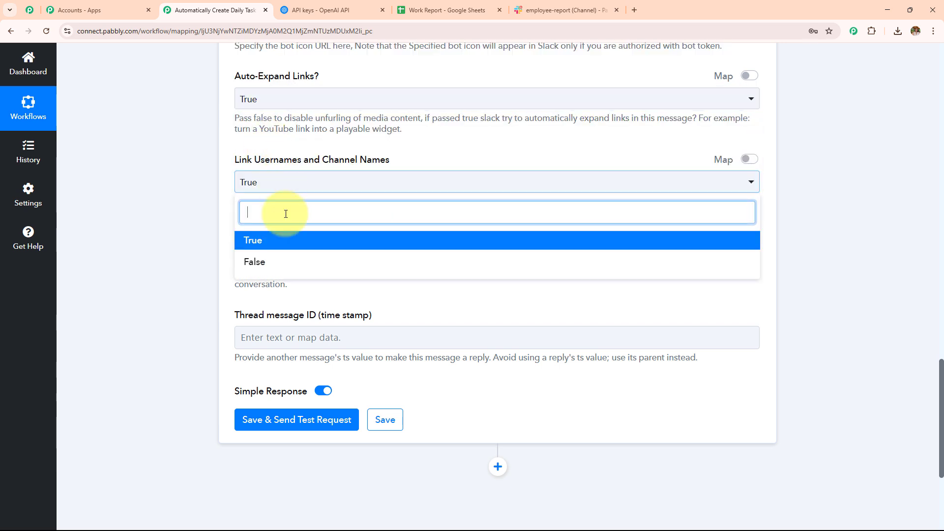
click(284, 240)
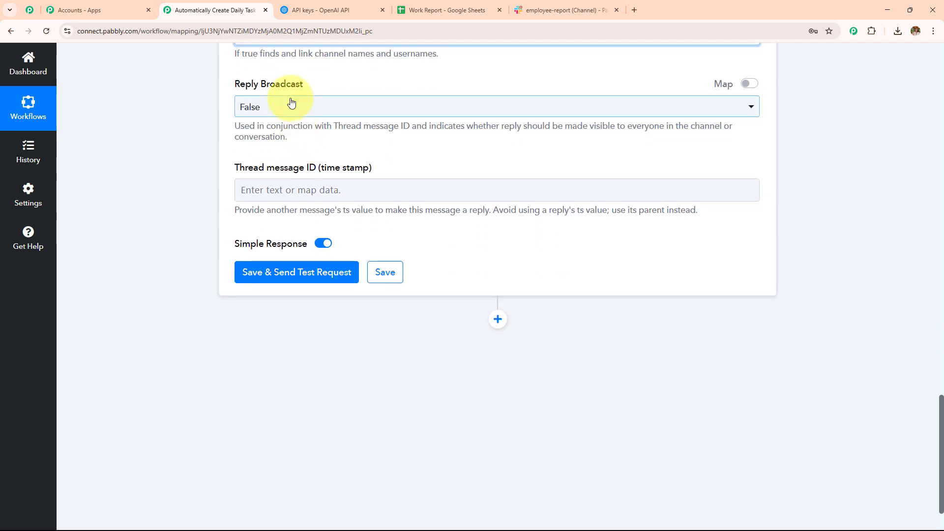
click(291, 103)
click(294, 169)
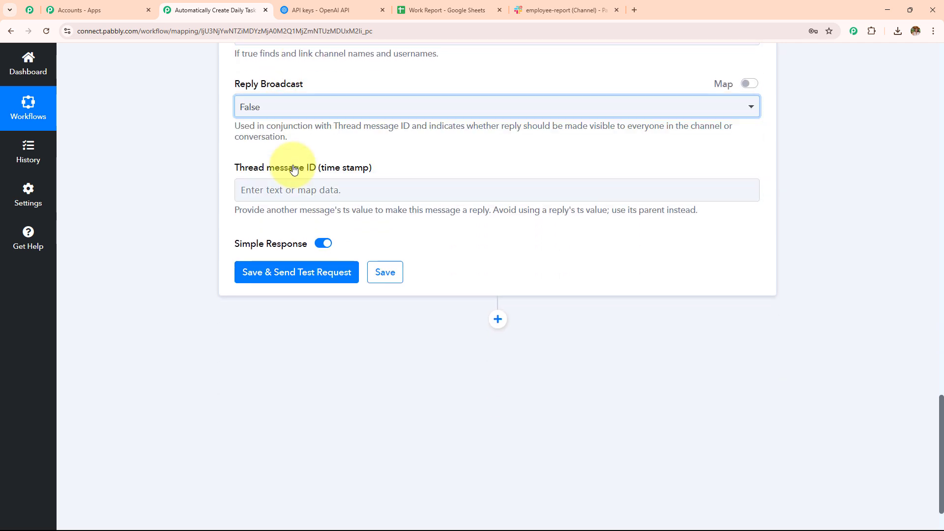
drag(236, 172, 265, 176)
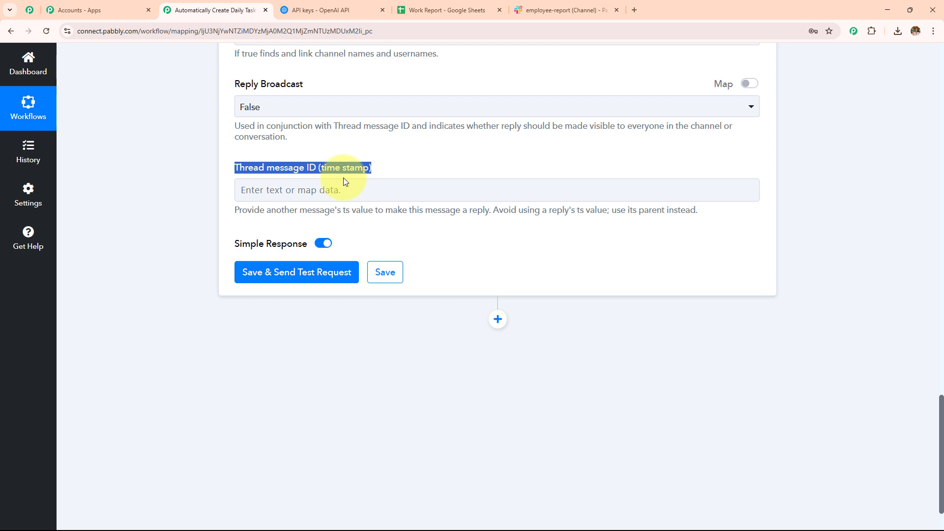
Save the Slack action, send a test request and look through the received response
click(308, 273)
scroll(403, 158, down, 3)
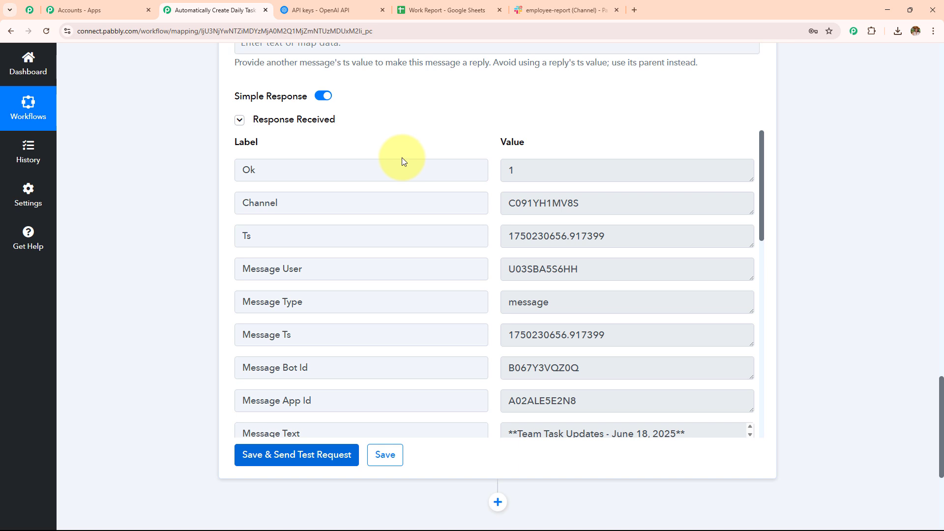
scroll(402, 161, down, 7)
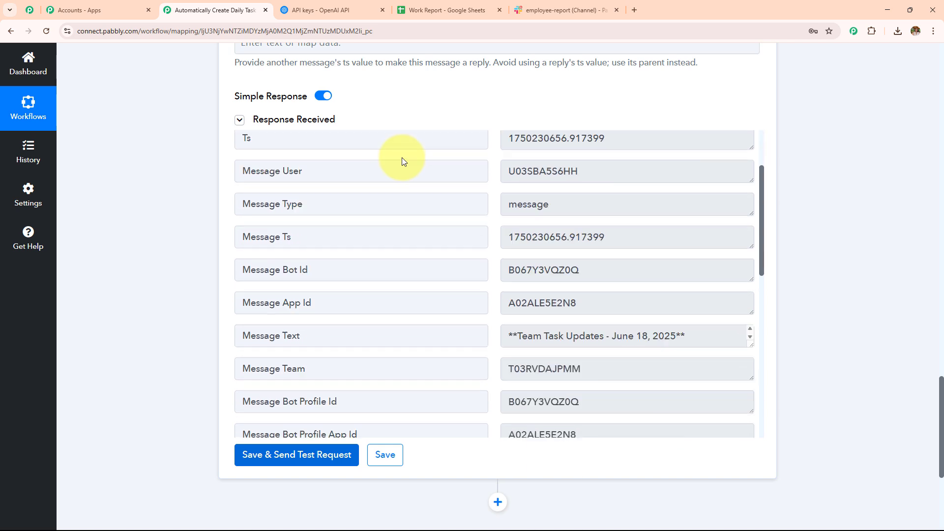
scroll(400, 172, down, 4)
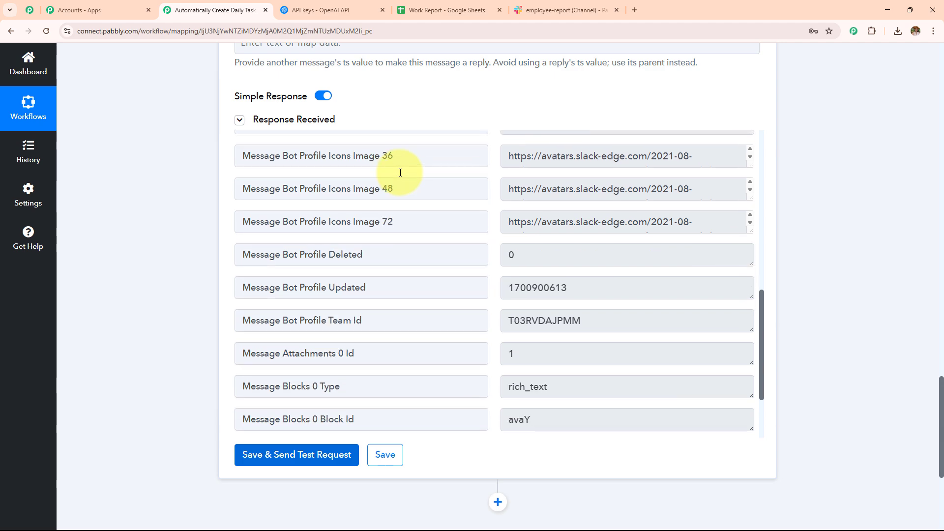
Check the posted task summary in the employee-report Slack channel and return to the Pabbly Connect workflow
click(545, 11)
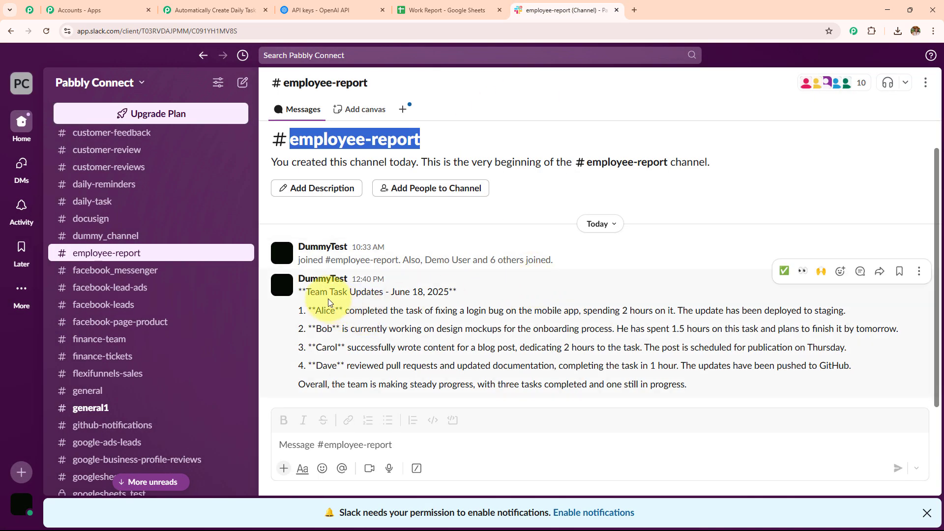
drag(301, 290, 787, 404)
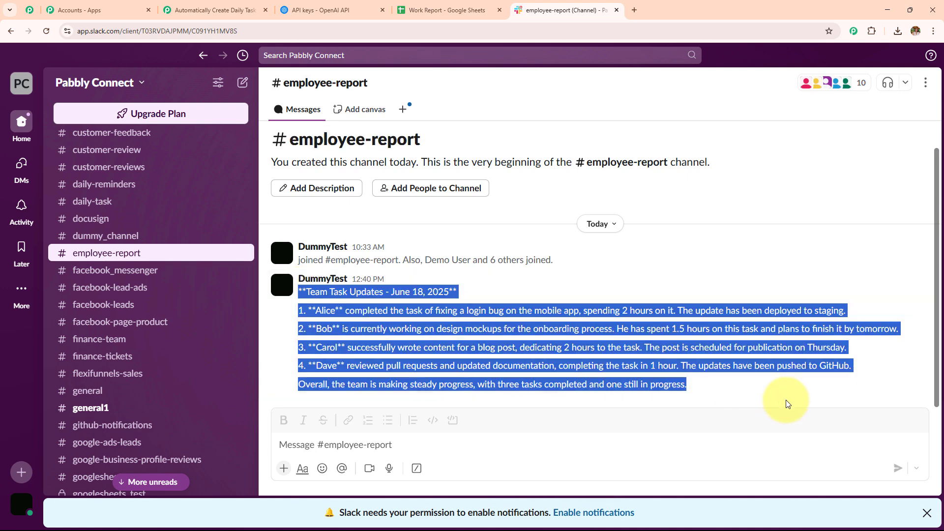
key(ctrl+3)
Review the workflow from the schedule trigger to the Slack action, comparing it with the task rows in the Work Report sheet
scroll(206, 255, up, 10)
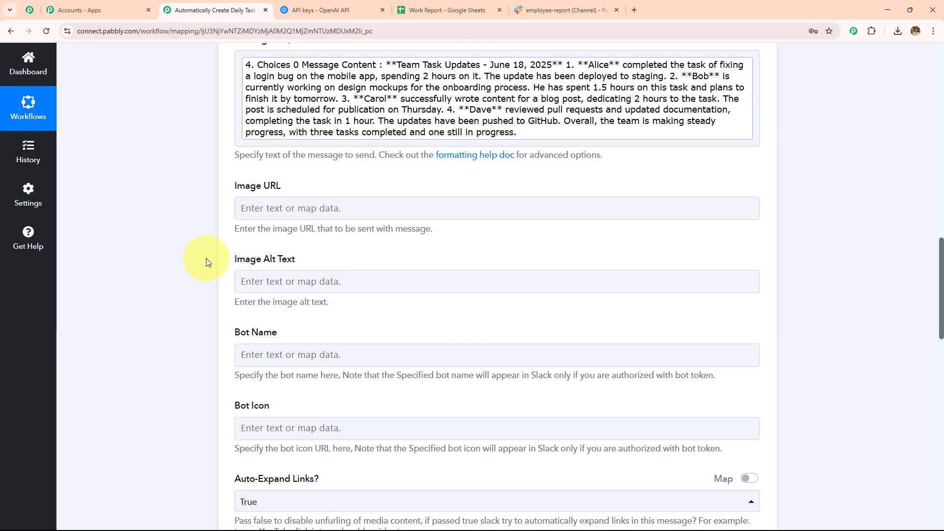
scroll(206, 262, up, 15)
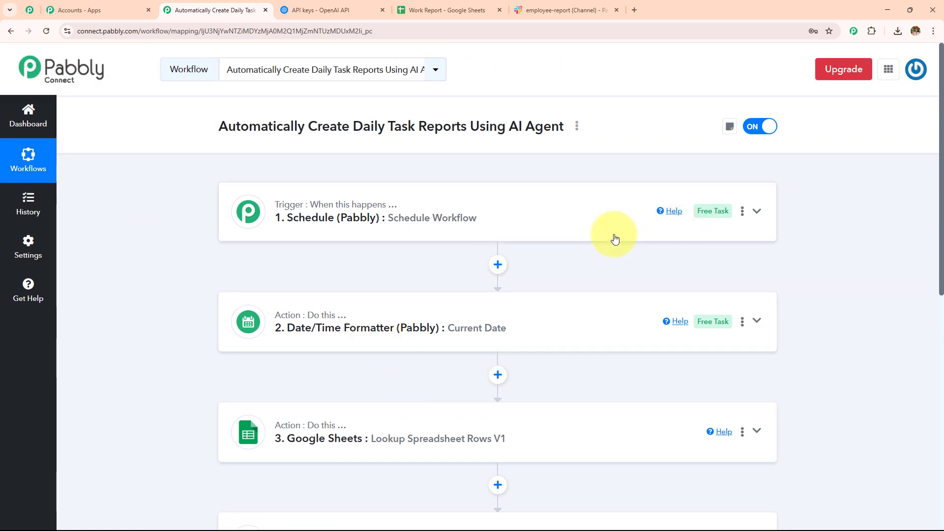
click(536, 223)
click(537, 220)
scroll(638, 194, down, 3)
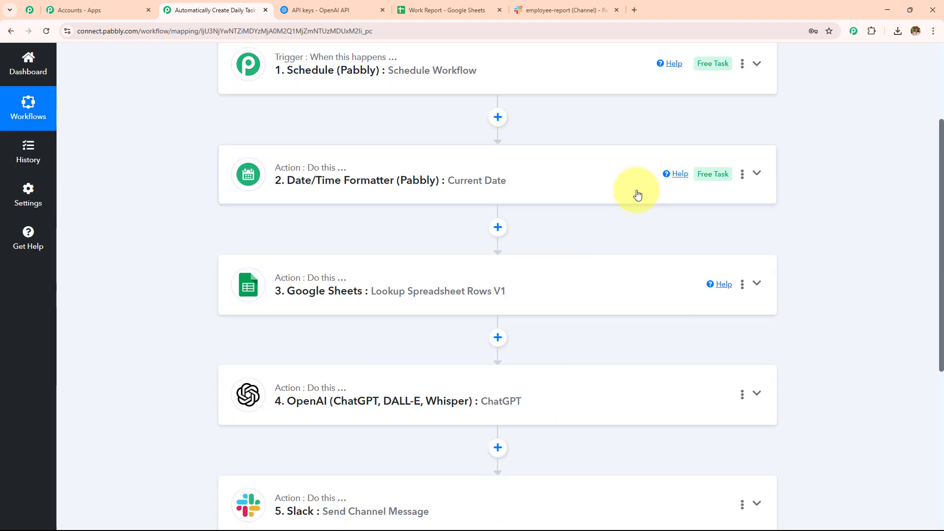
click(433, 9)
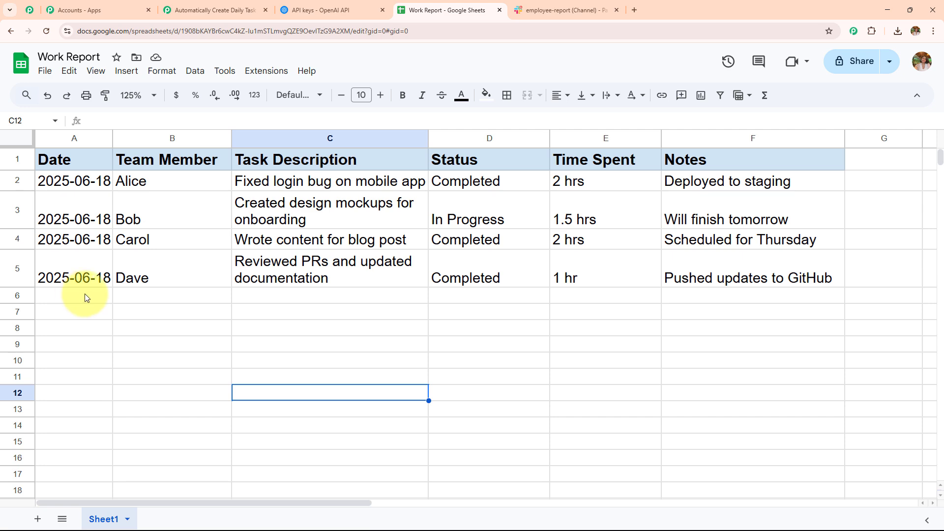
click(201, 9)
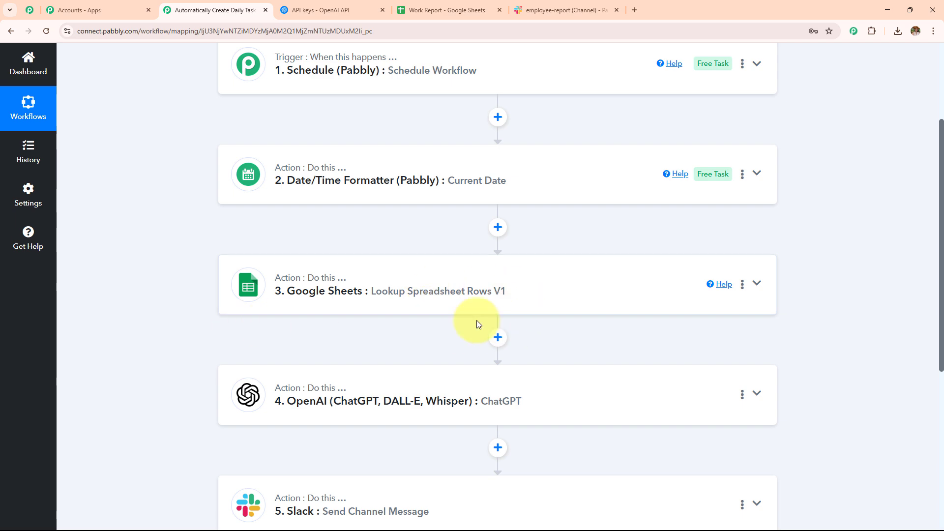
click(442, 10)
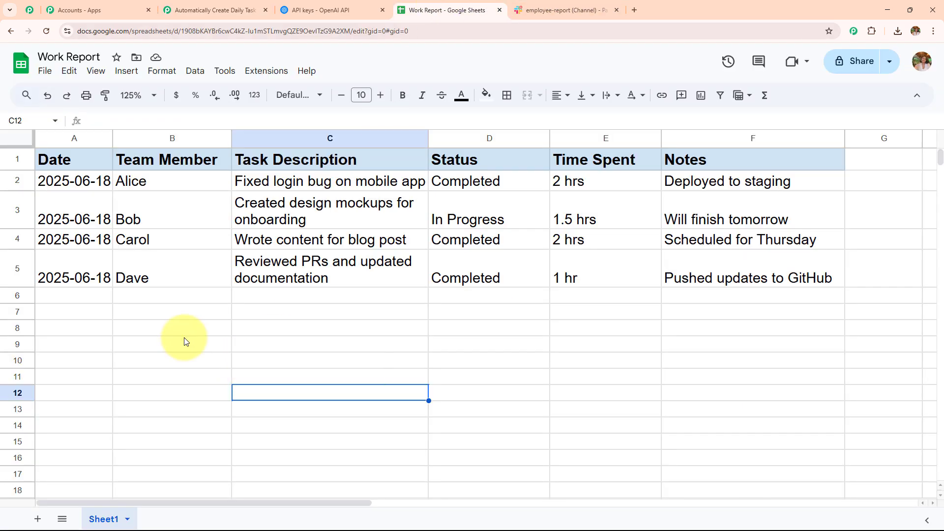
click(219, 10)
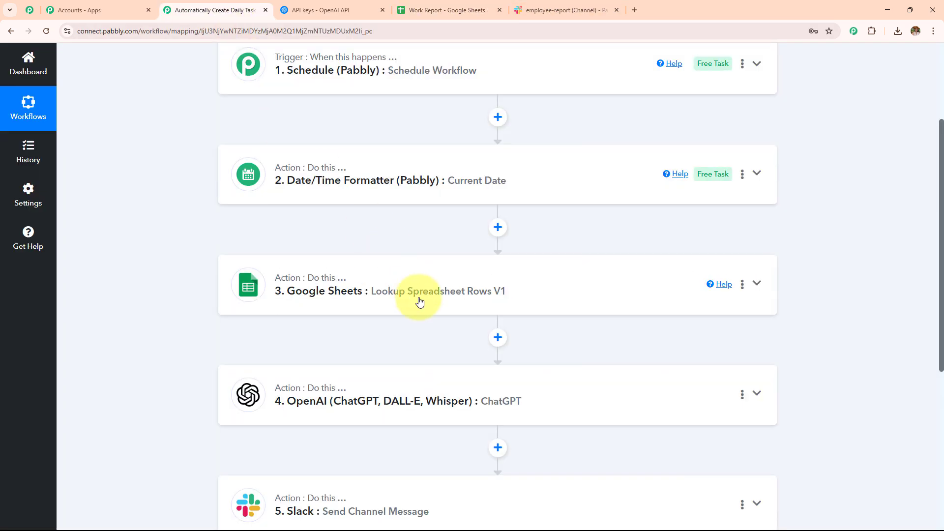
scroll(426, 315, down, 3)
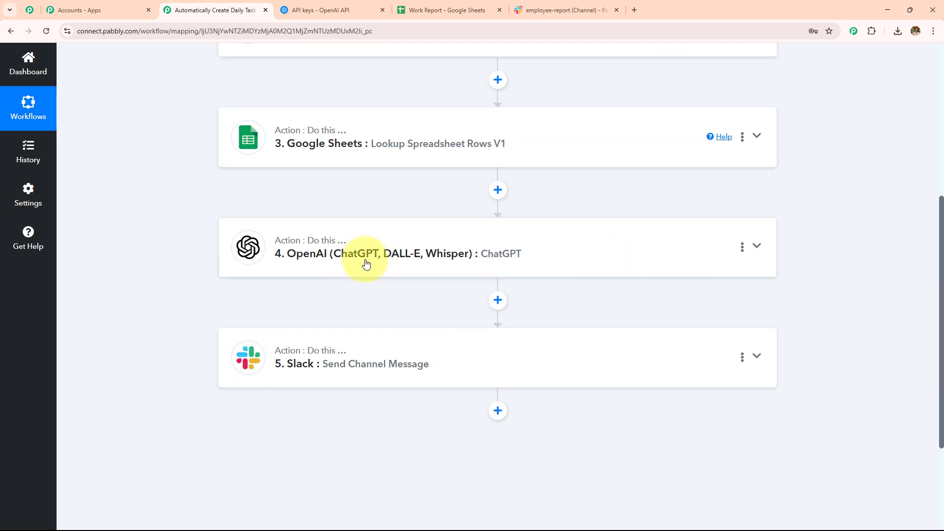
scroll(575, 269, down, 3)
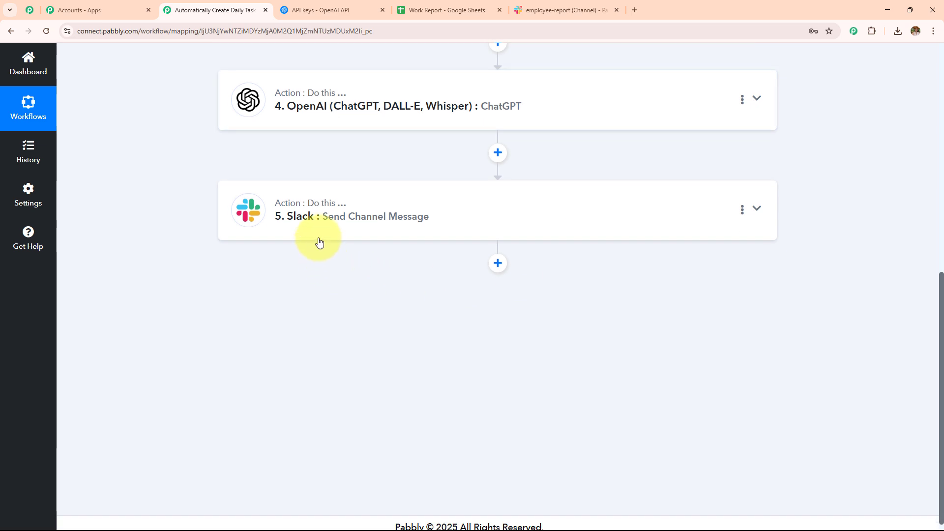
Look over the connected Slack, Google Sheets and OpenAI pages and recheck the order of all five workflow steps
scroll(587, 361, up, 6)
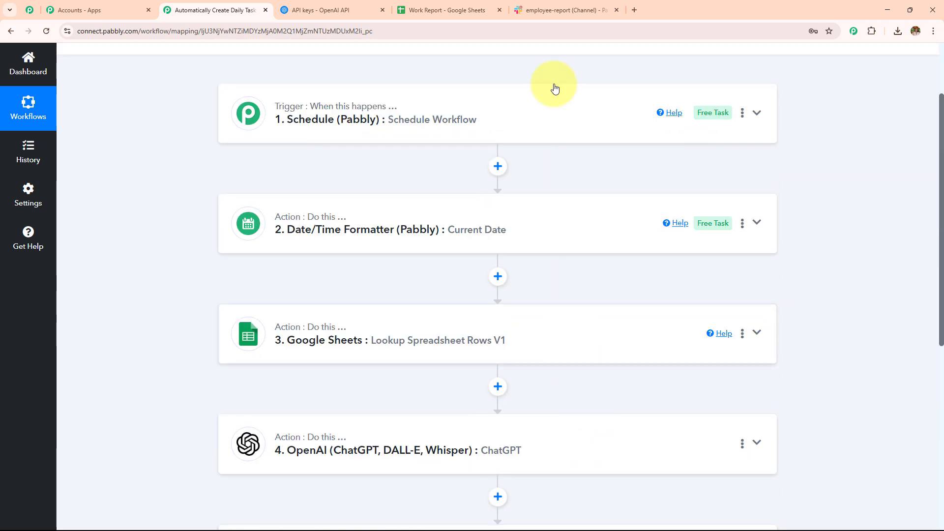
click(560, 10)
click(452, 8)
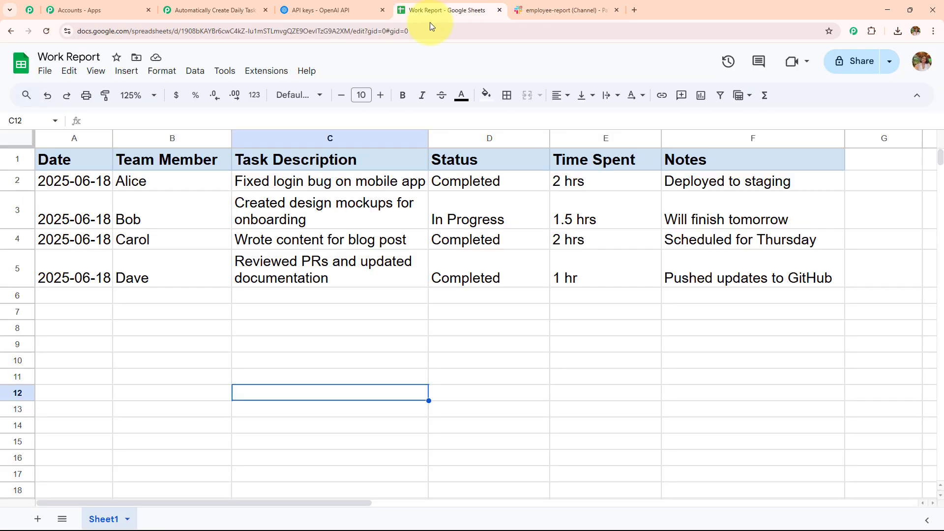
click(331, 10)
click(228, 6)
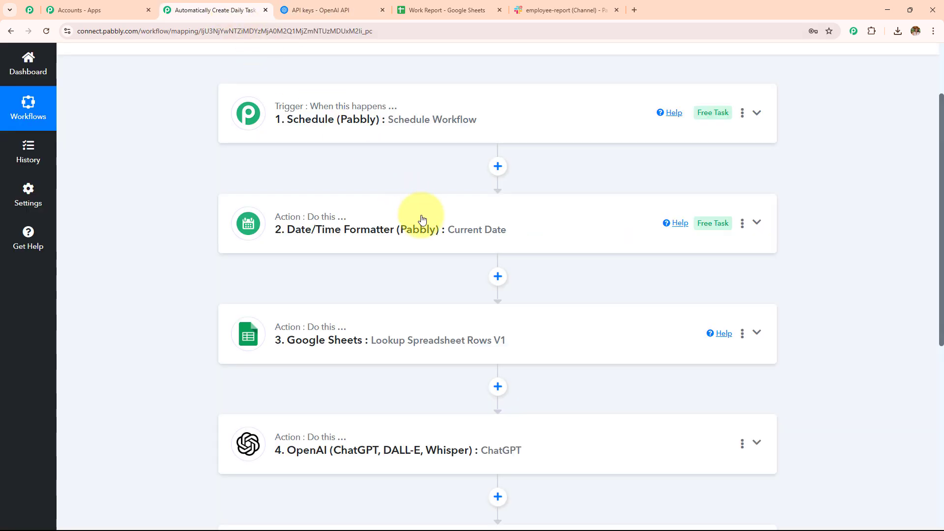
scroll(432, 291, up, 2)
scroll(434, 292, down, 7)
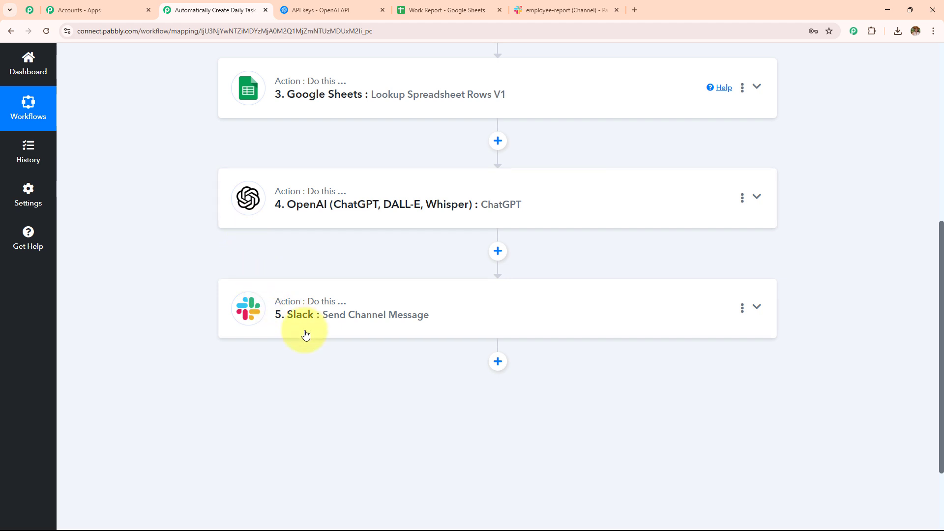
scroll(315, 337, up, 5)
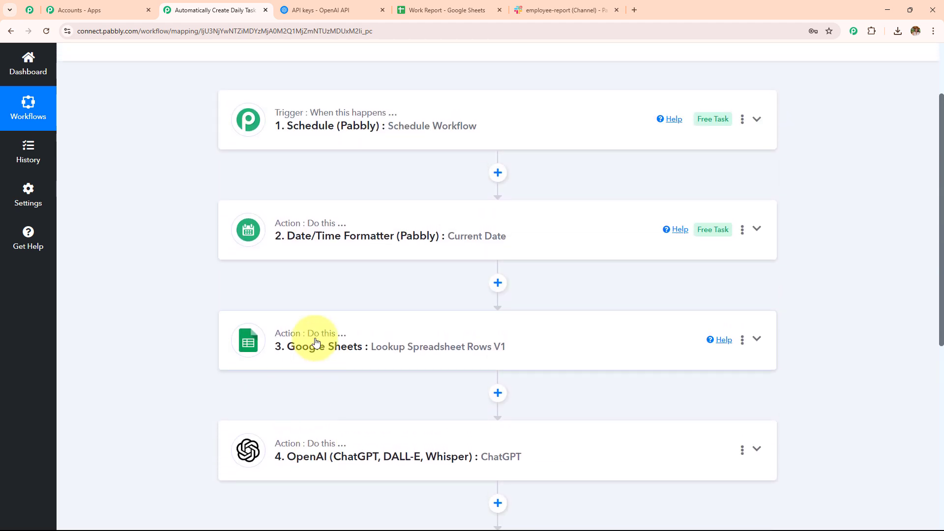
scroll(315, 338, up, 2)
scroll(315, 338, down, 4)
scroll(315, 338, down, 1)
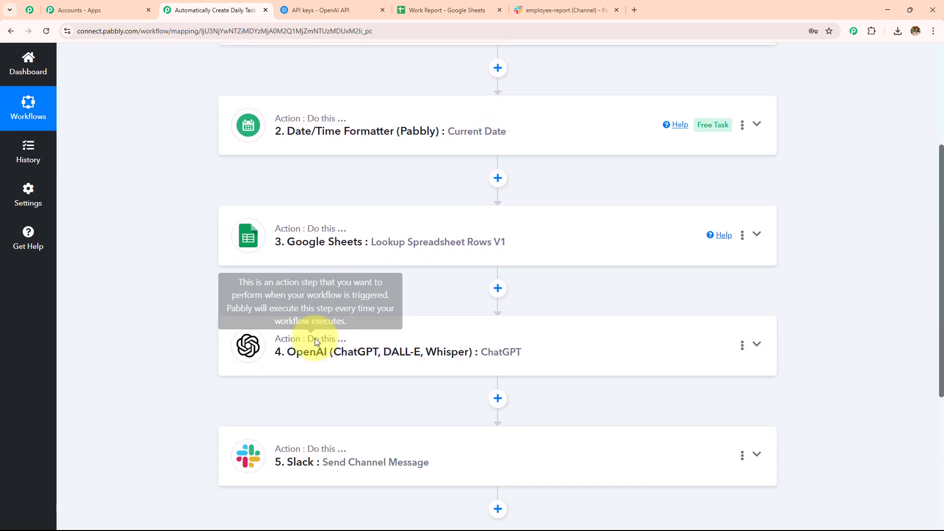
scroll(314, 338, up, 4)
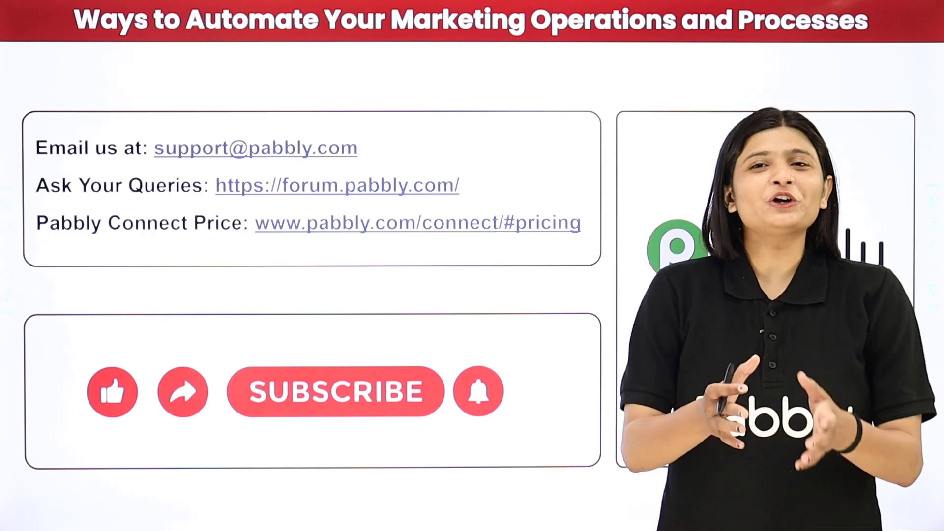